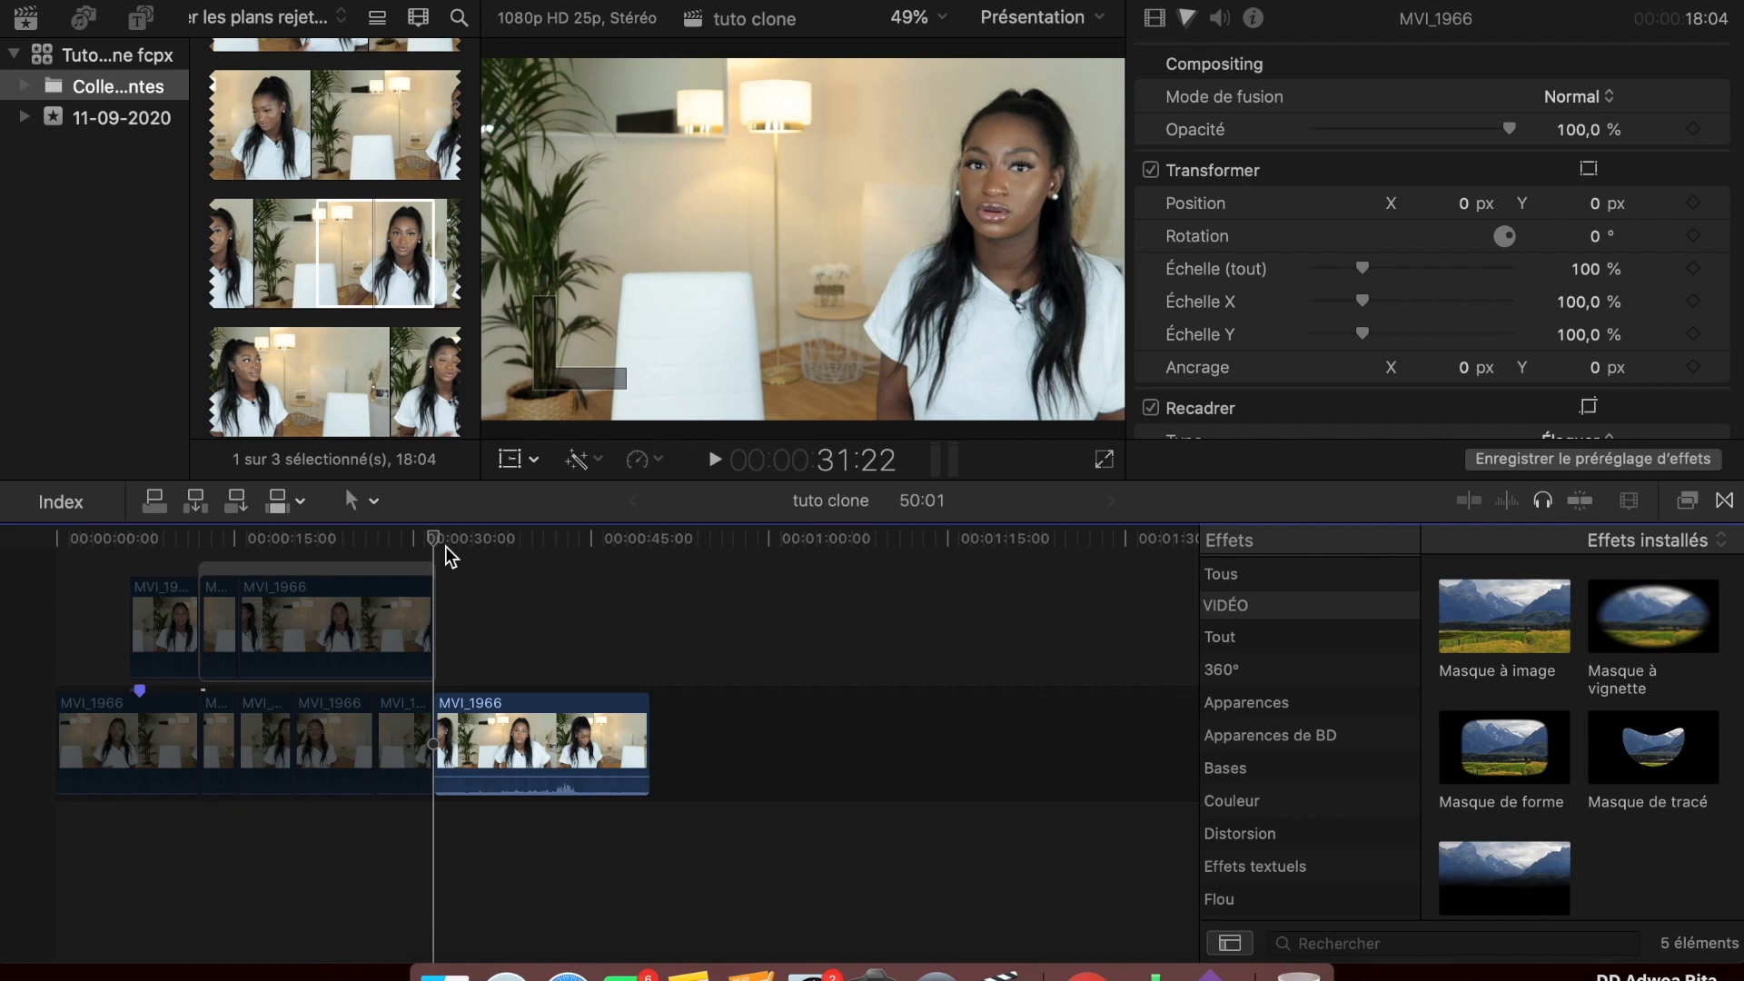
Step: Play through the last MVI_1966 clip on the primary storyline, starting at 31:22, and delete that clip
{"action": "left_click", "coordinate": [445, 547]}
{"action": "key", "text": "space"}
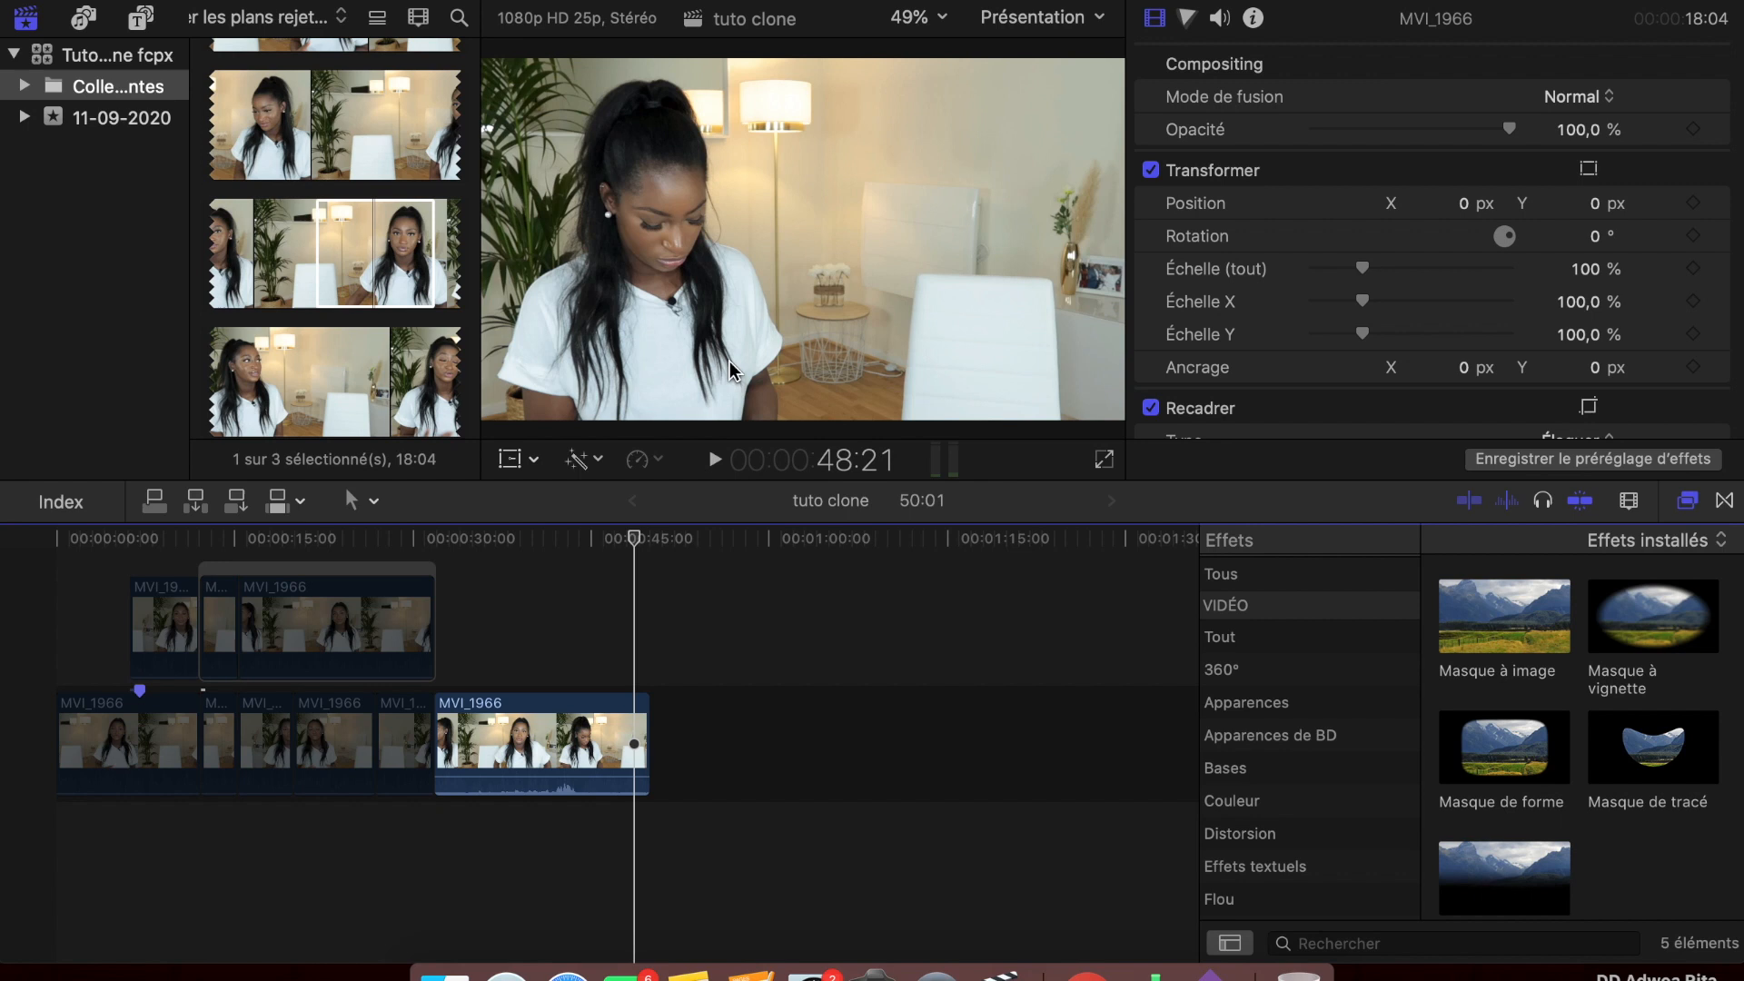
{"action": "left_click", "coordinate": [532, 731]}
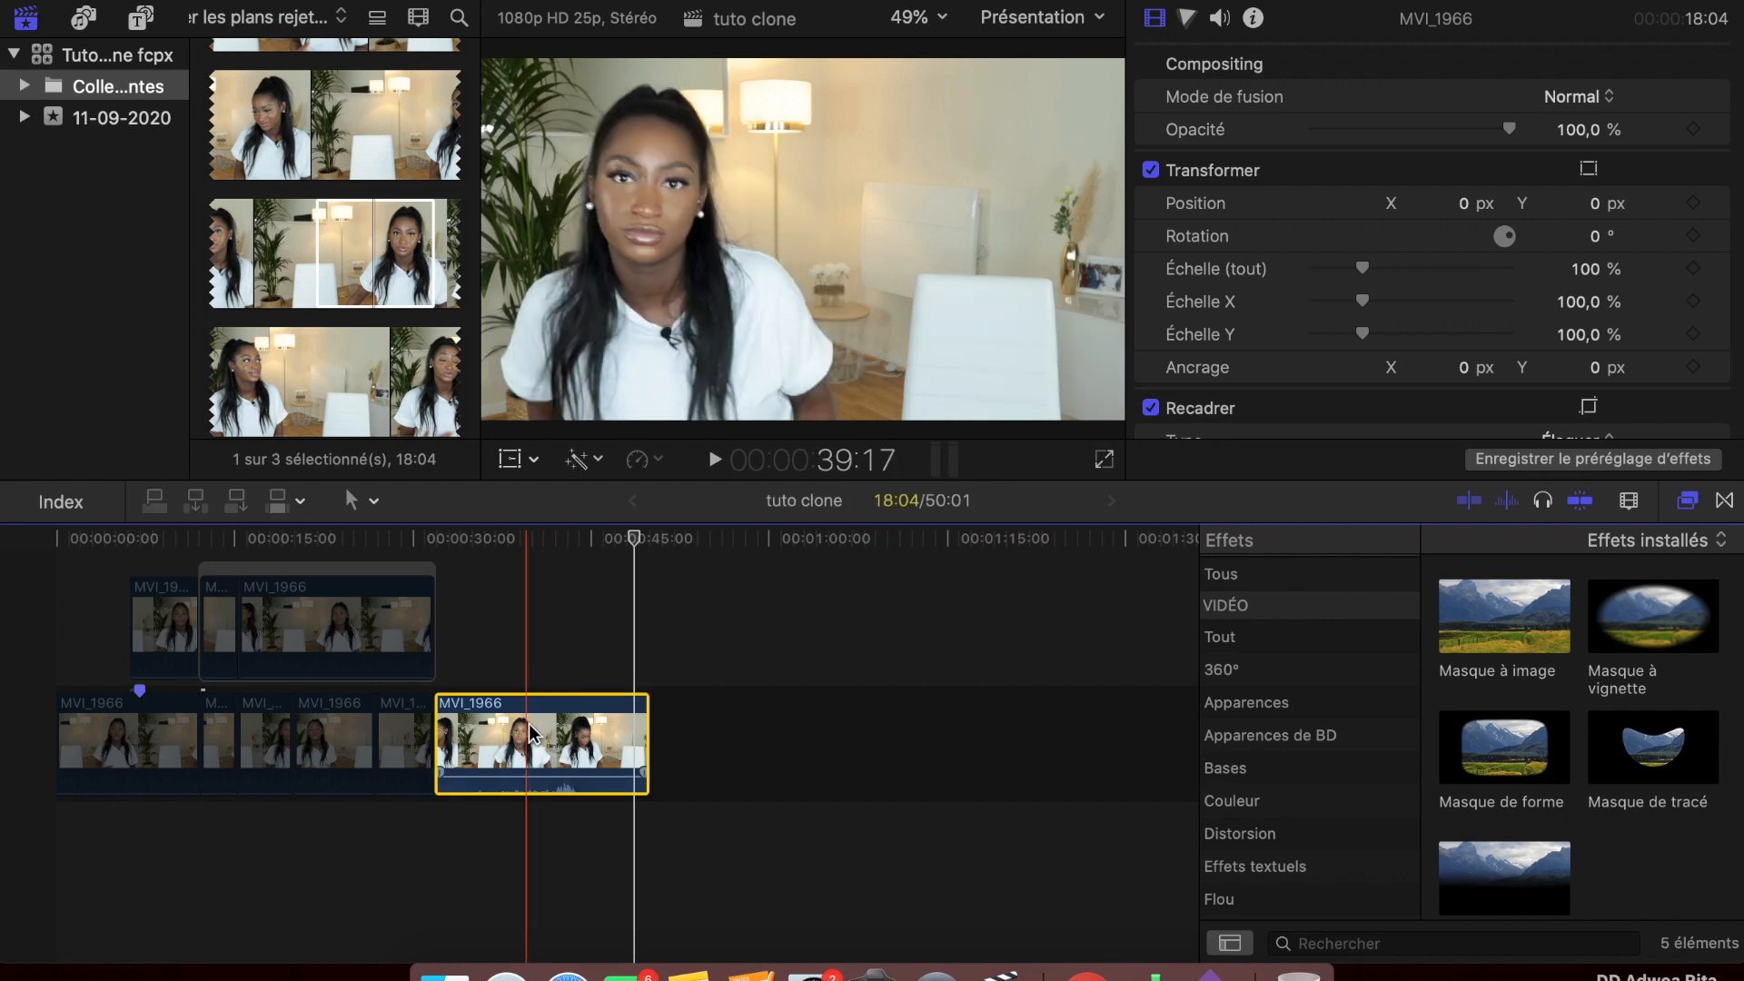
{"action": "key", "text": "Delete"}
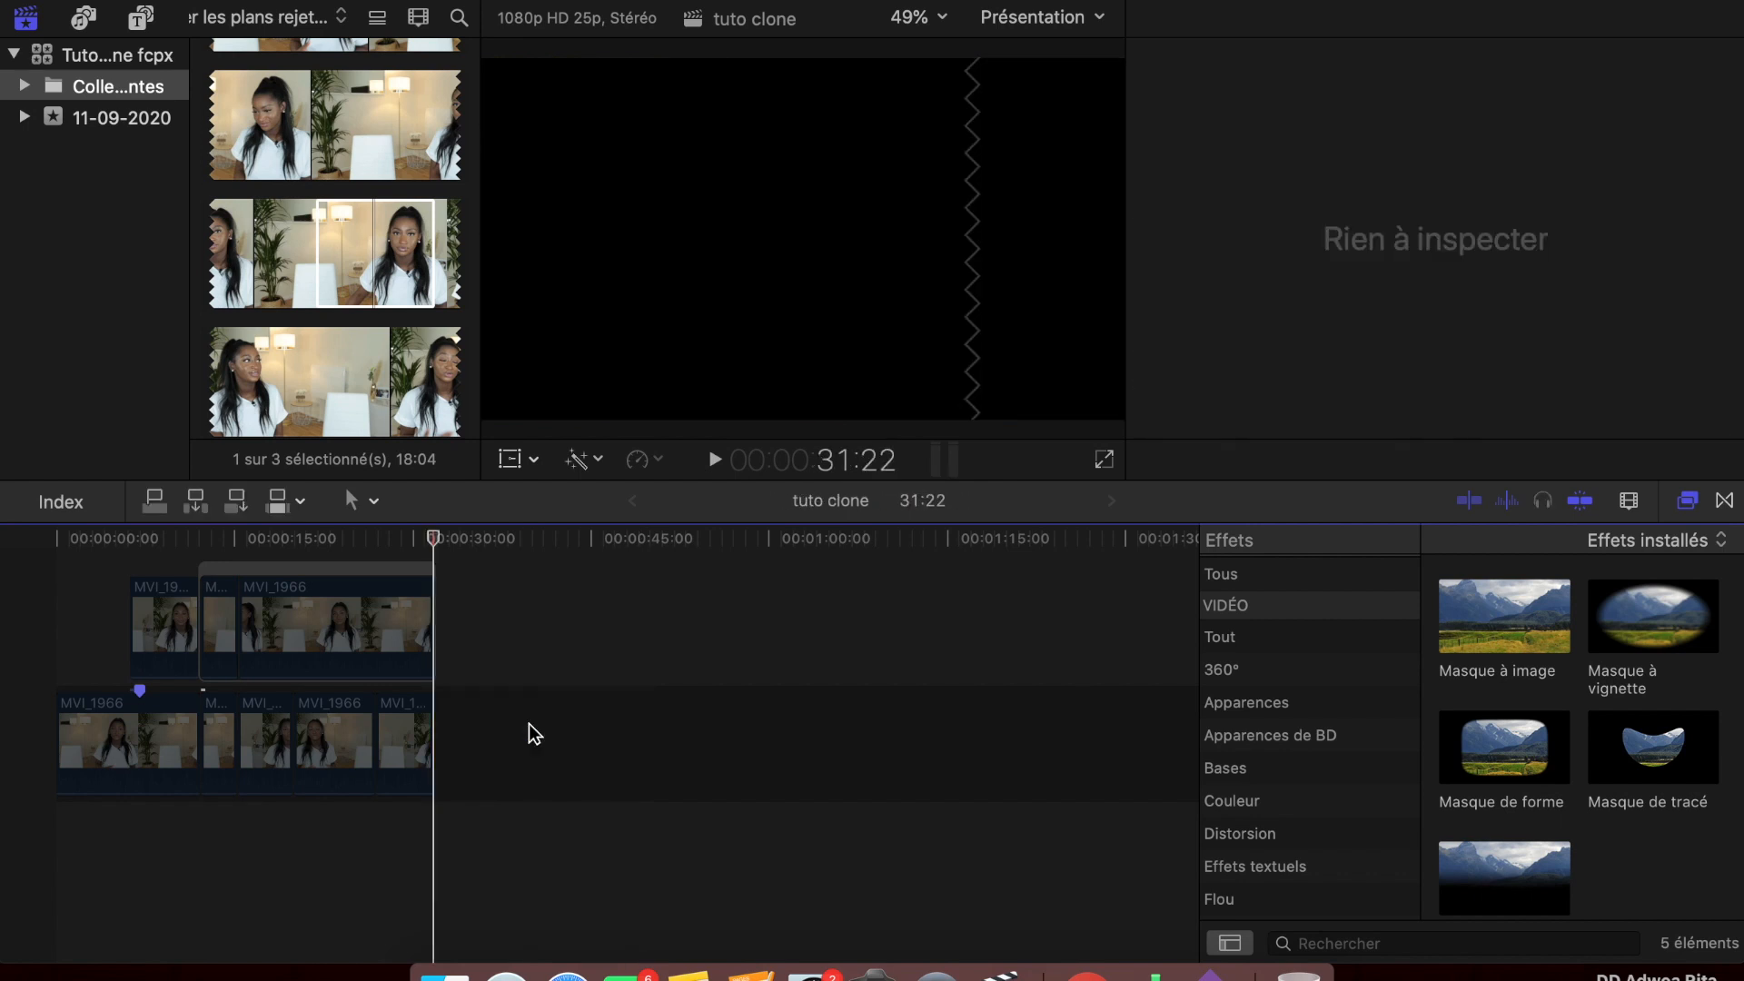
Step: Enable the short connected MVI_1966 clip above the opening clip and preview the overlapping section
{"action": "left_click", "coordinate": [100, 853]}
{"action": "key", "text": "space"}
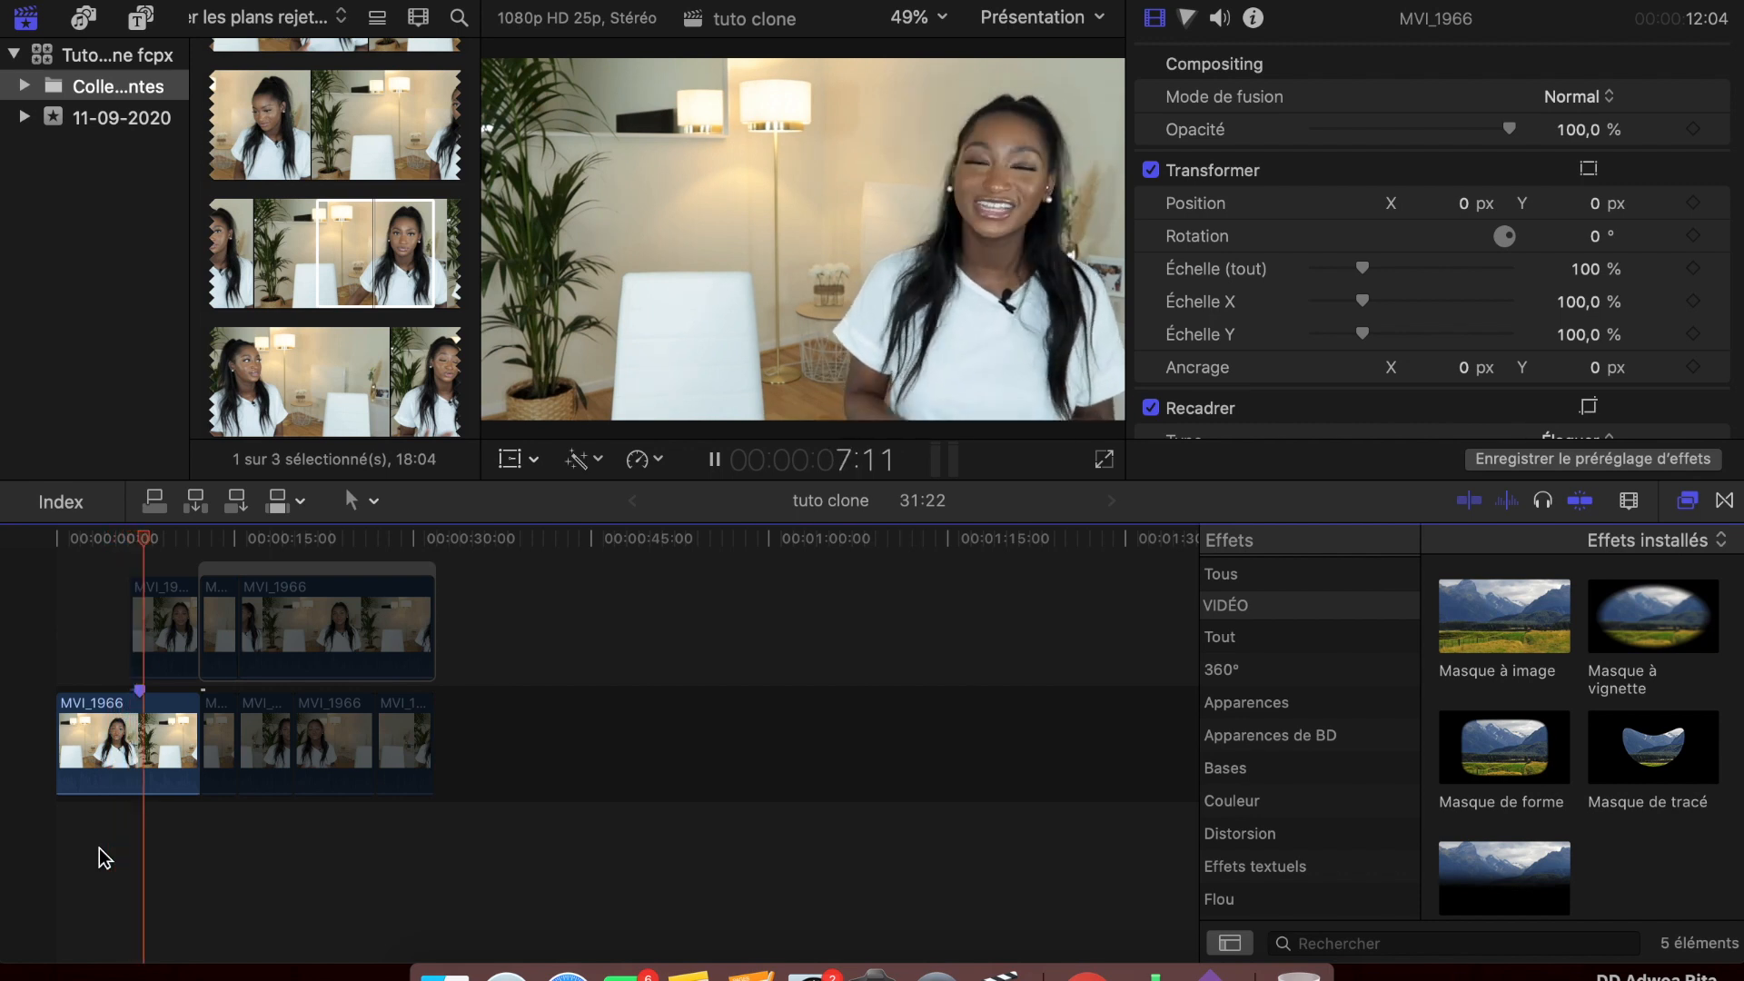
{"action": "key", "text": "space"}
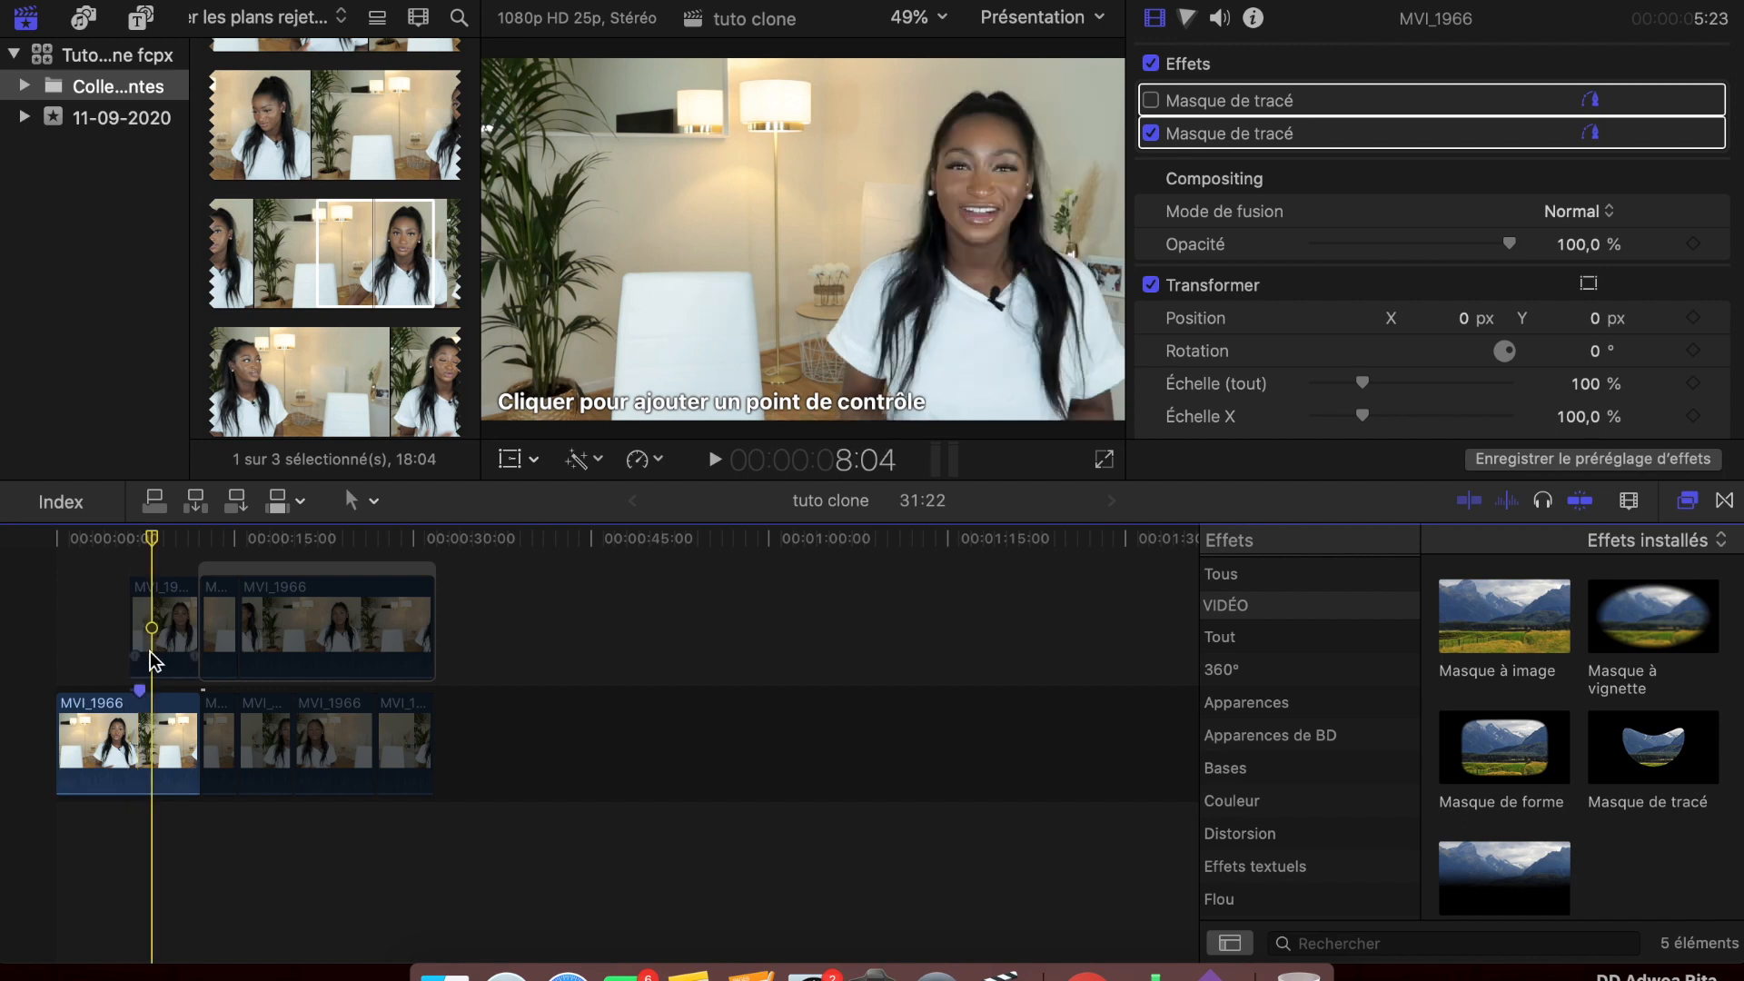
{"action": "left_click", "coordinate": [148, 623]}
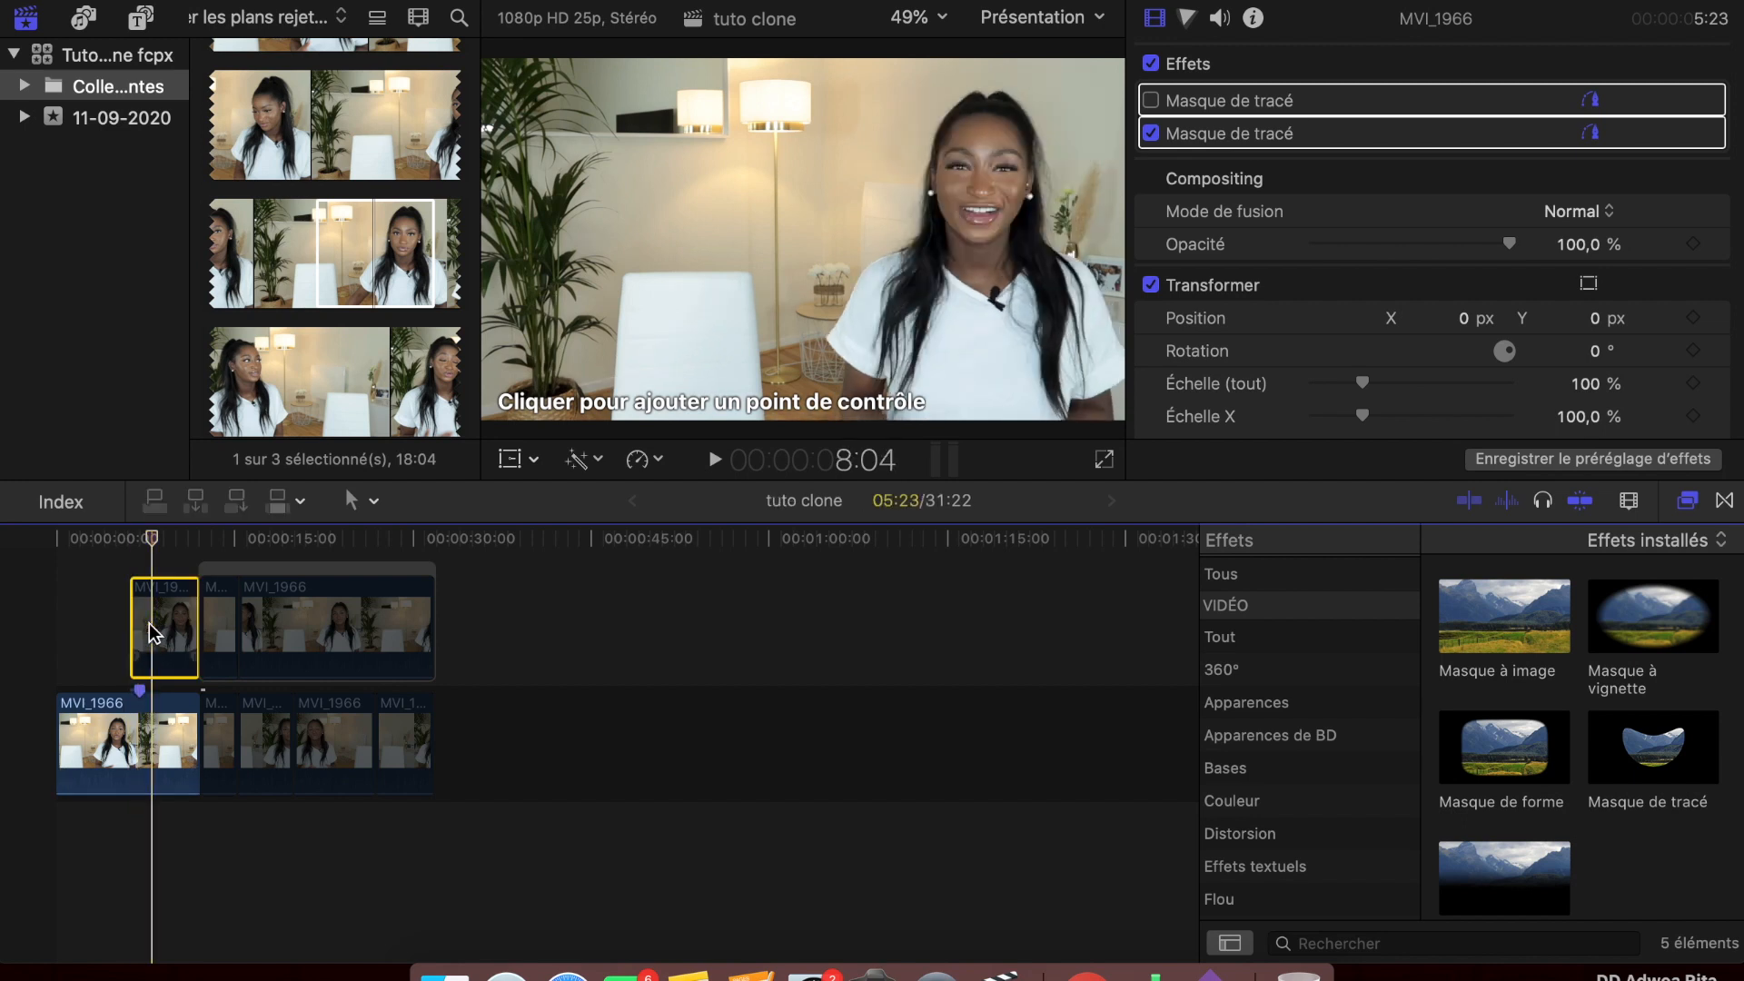
{"action": "key", "text": "v"}
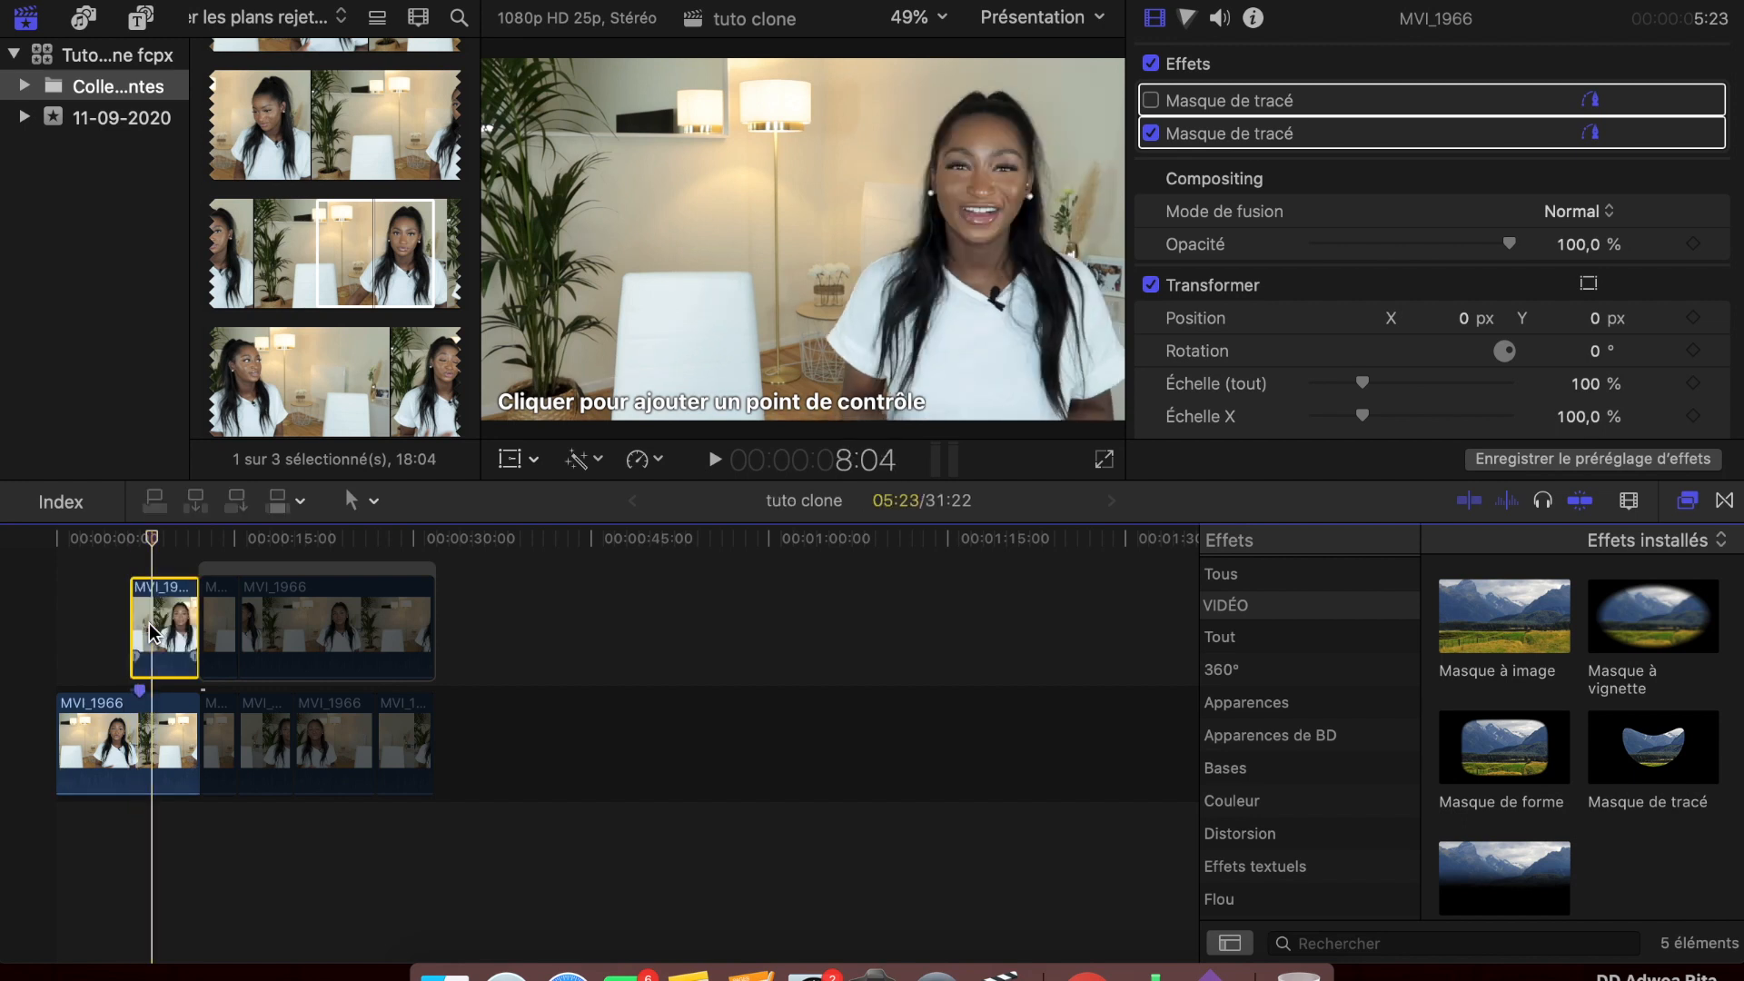
{"action": "left_click", "coordinate": [107, 805]}
{"action": "key", "text": "space"}
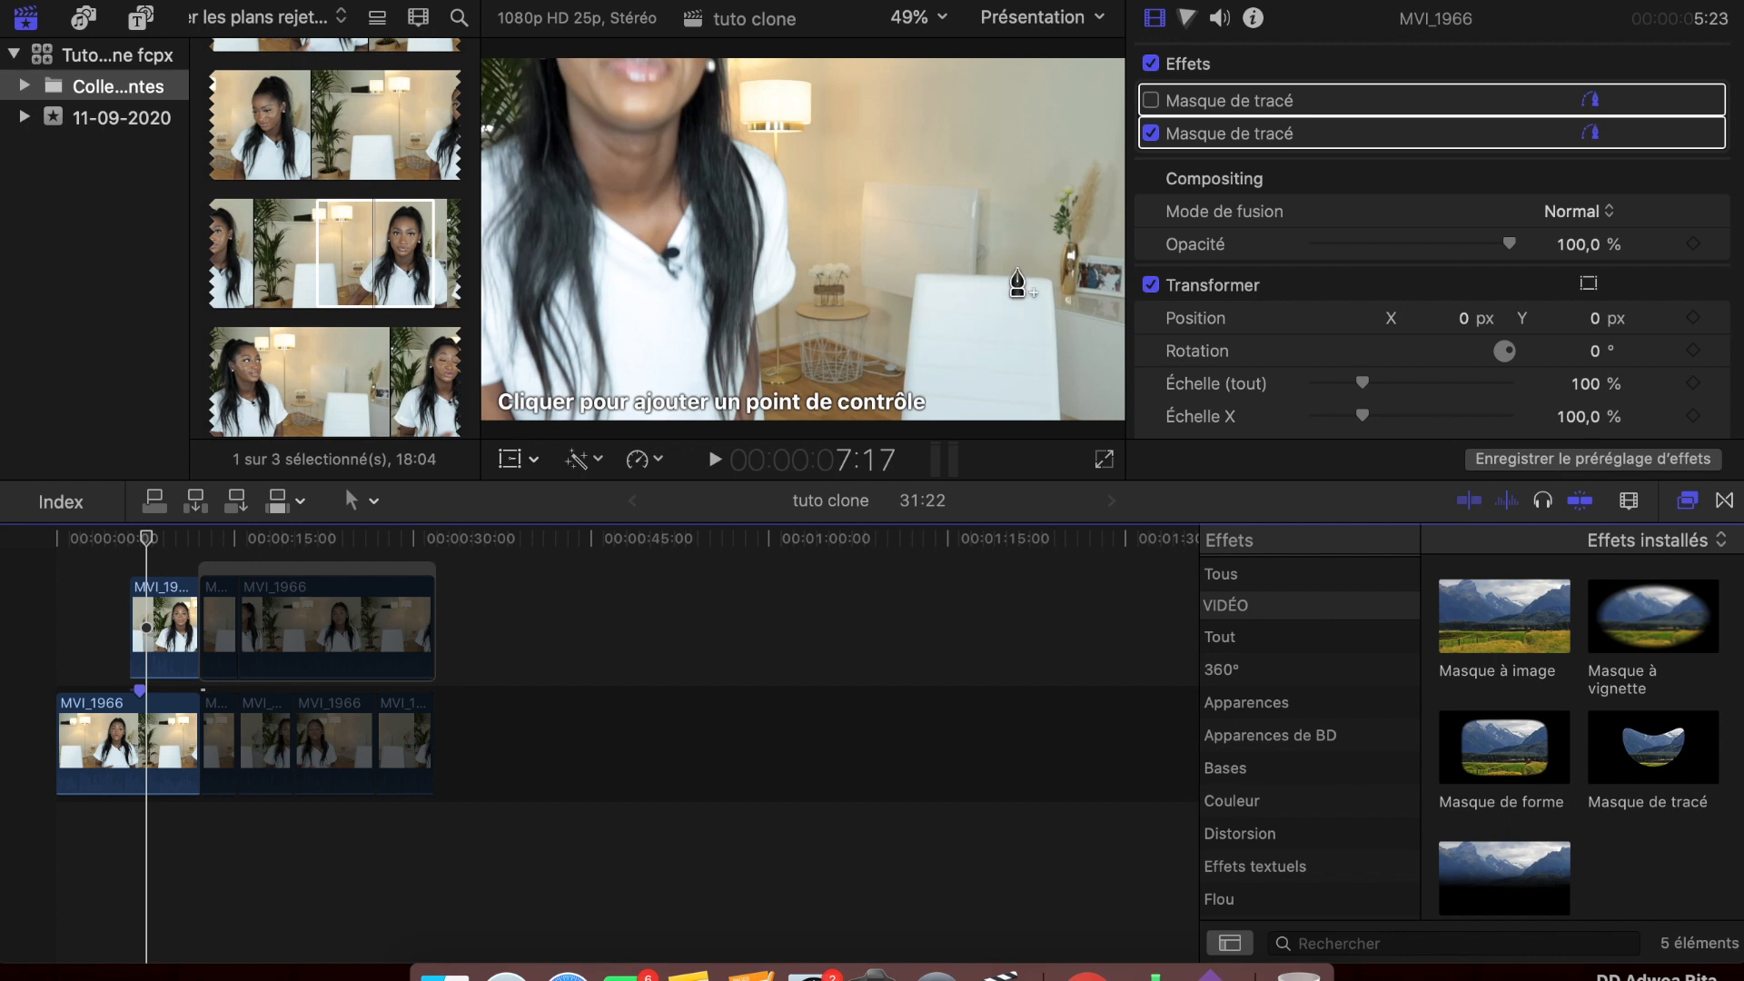
Step: Show the Masques category in the effects browser and preview the Masque de tracé effect
{"action": "left_click", "coordinate": [1686, 501]}
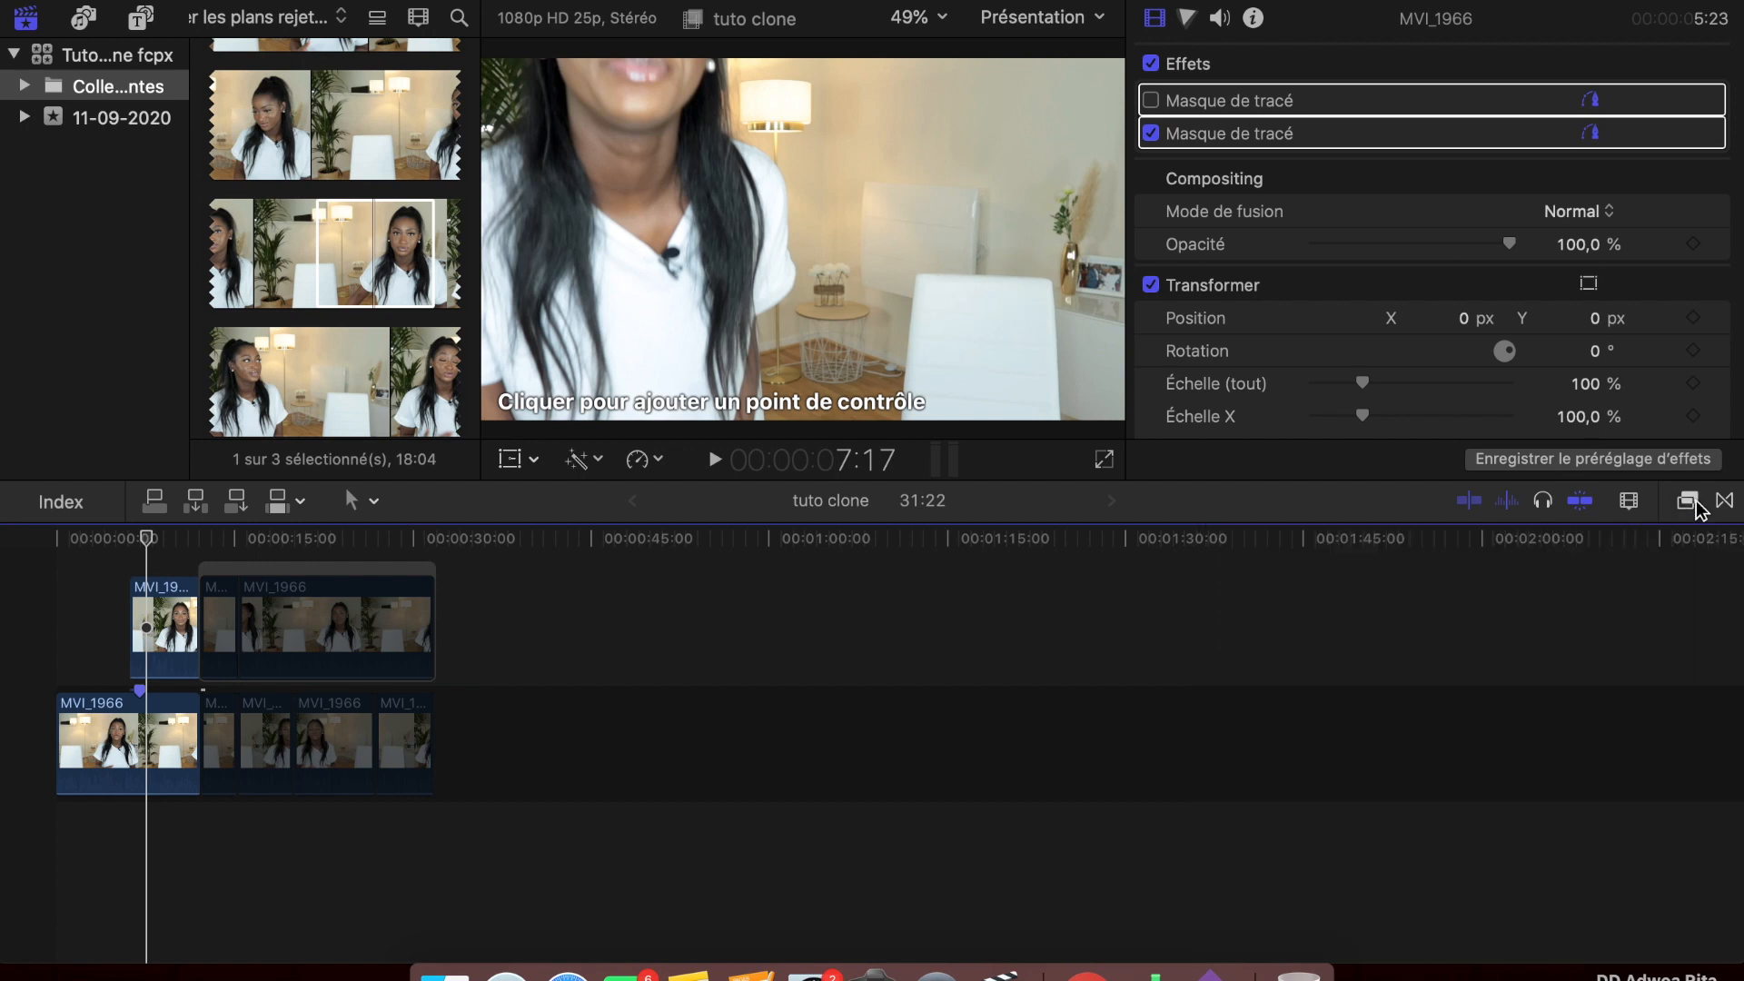
{"action": "left_click", "coordinate": [1687, 500]}
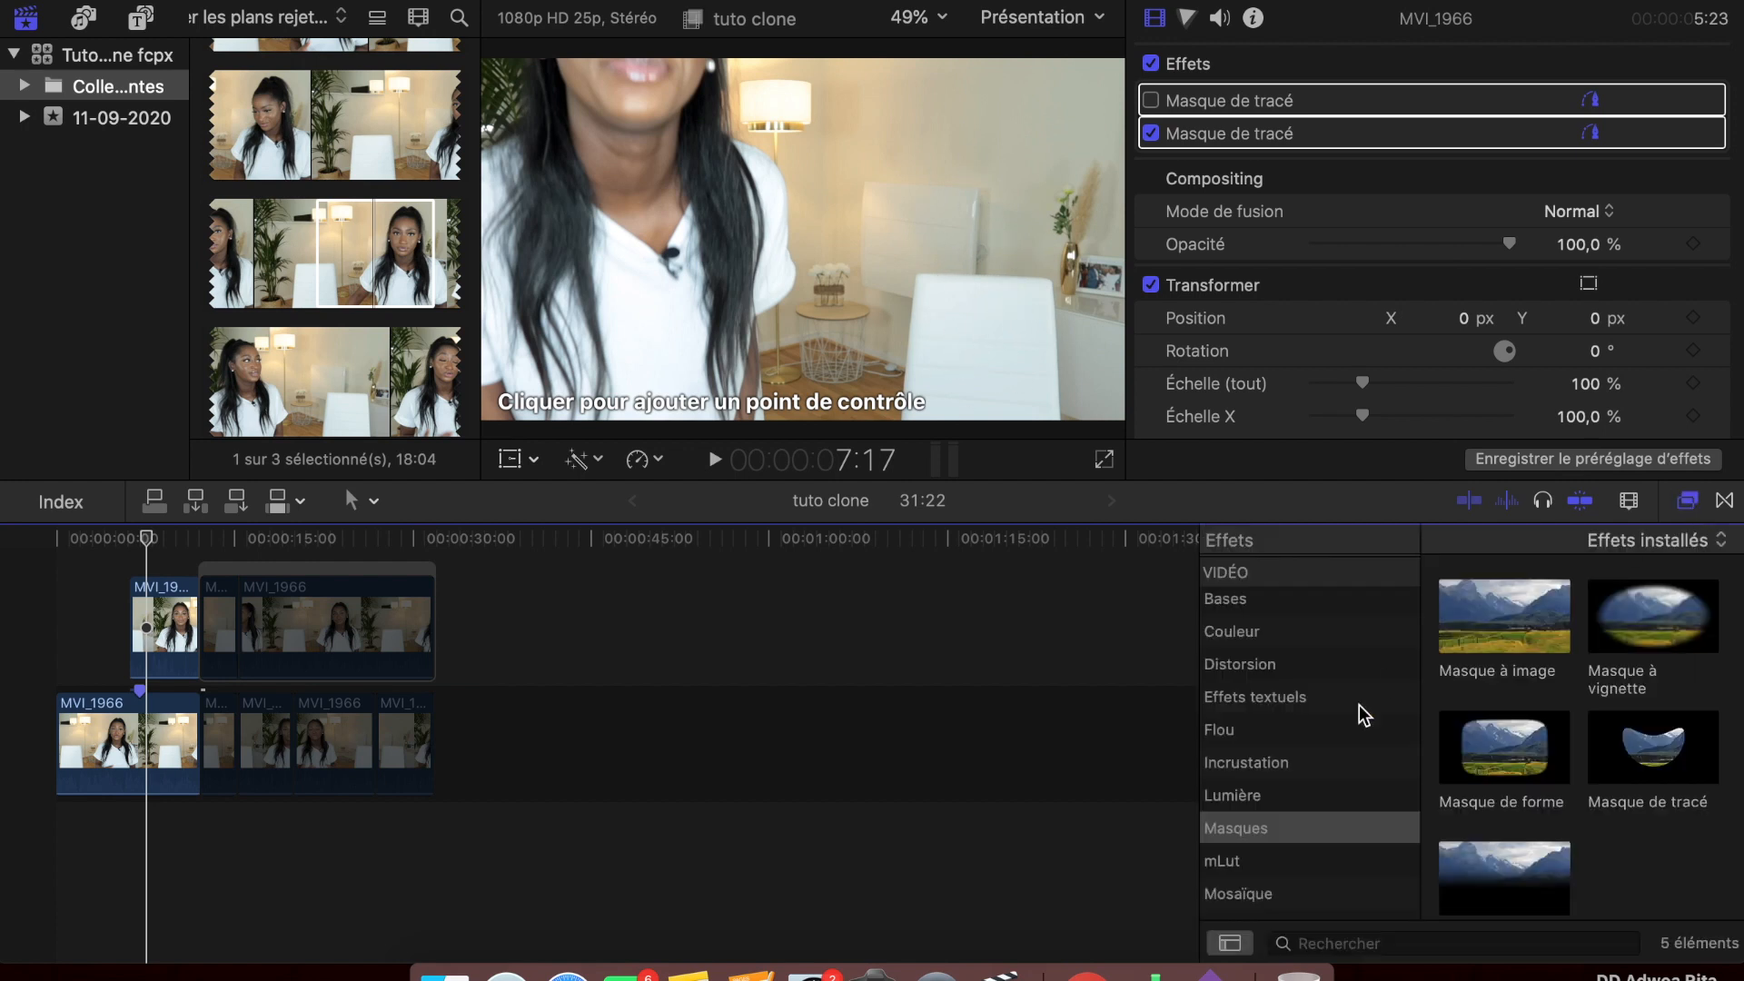
{"action": "scroll", "coordinate": [1342, 796], "scroll_direction": "down", "scroll_amount": 3}
{"action": "left_click", "coordinate": [1264, 740]}
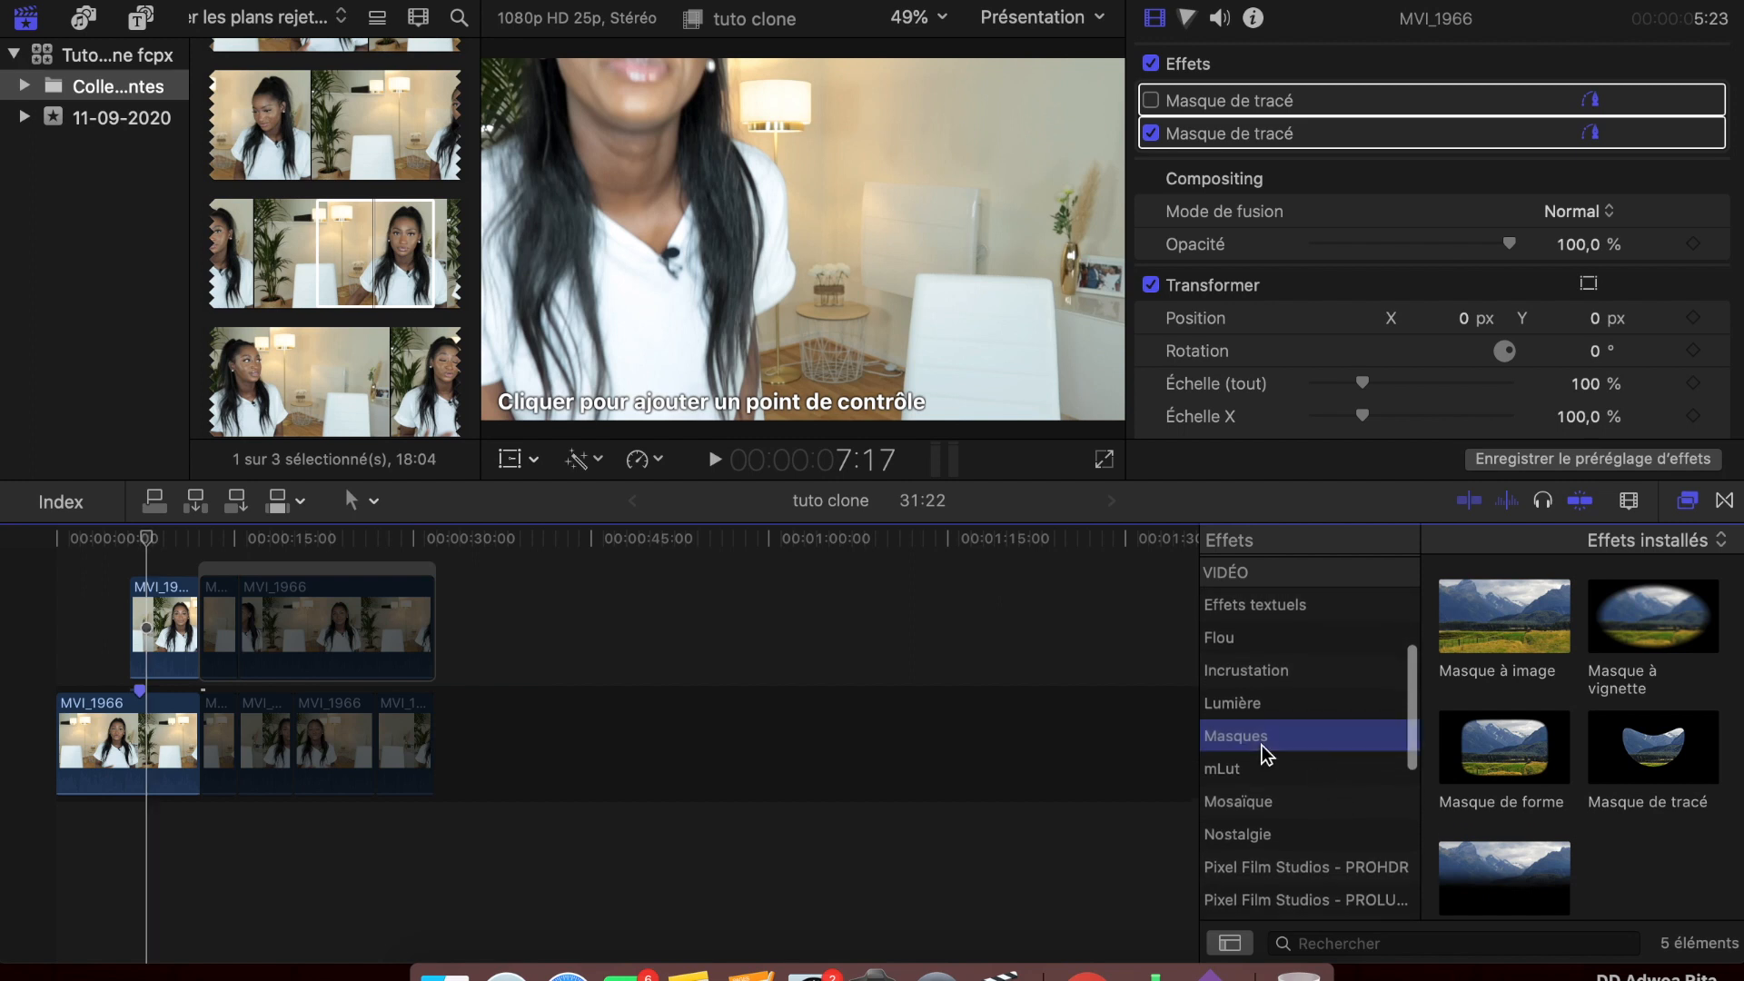
{"action": "left_click", "coordinate": [1662, 750]}
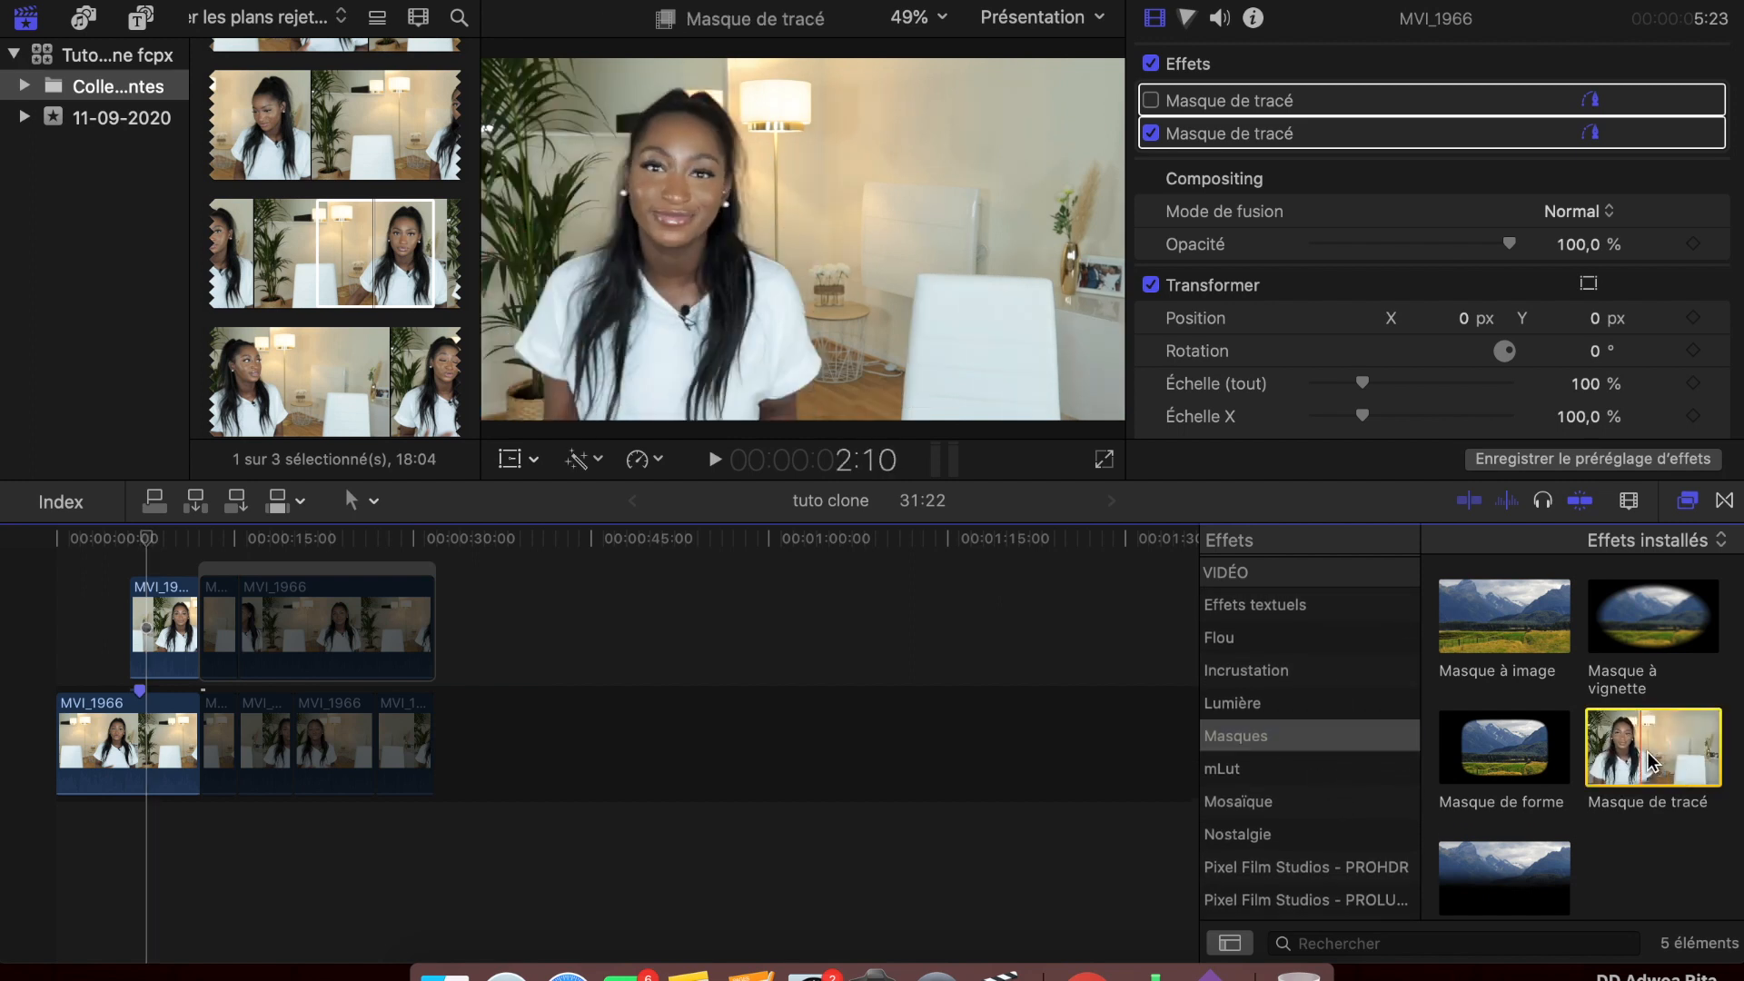
{"action": "left_click_drag", "start_coordinate": [1443, 727], "coordinate": [1608, 747]}
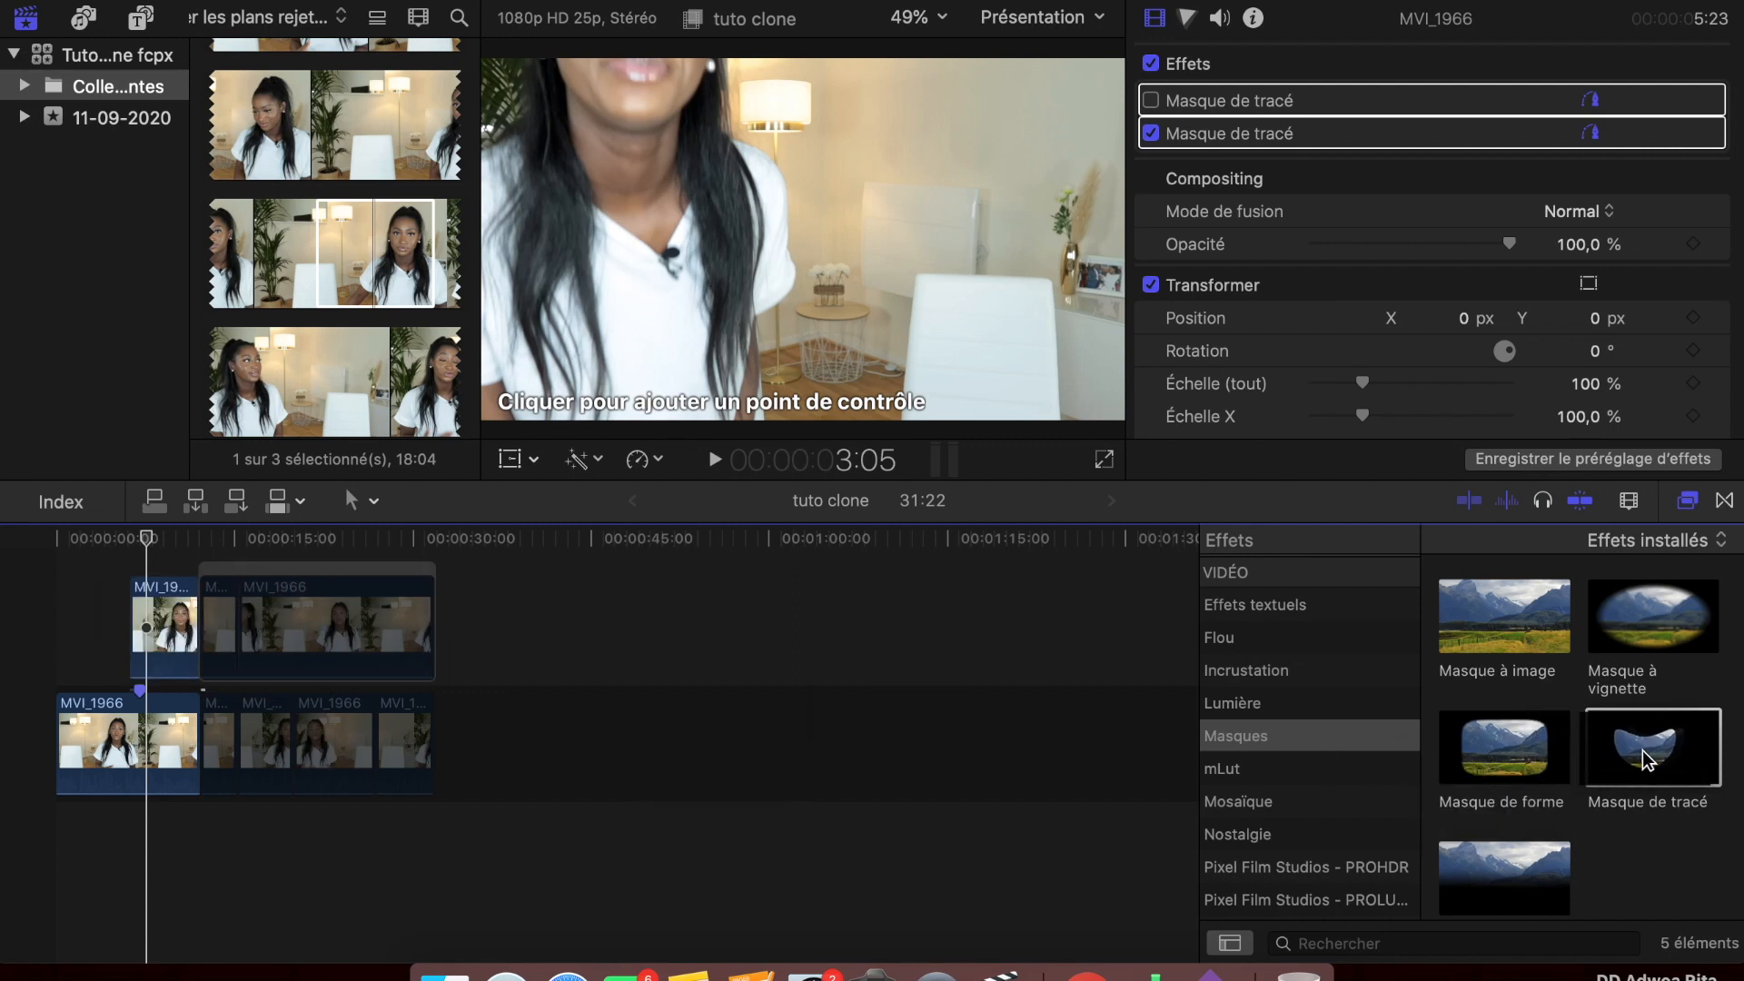
Step: At 9:08 in the first connected clip, draw a closed Masque de tracé path around the woman on the frame's left side
{"action": "left_click", "coordinate": [164, 622]}
{"action": "left_click", "coordinate": [140, 558]}
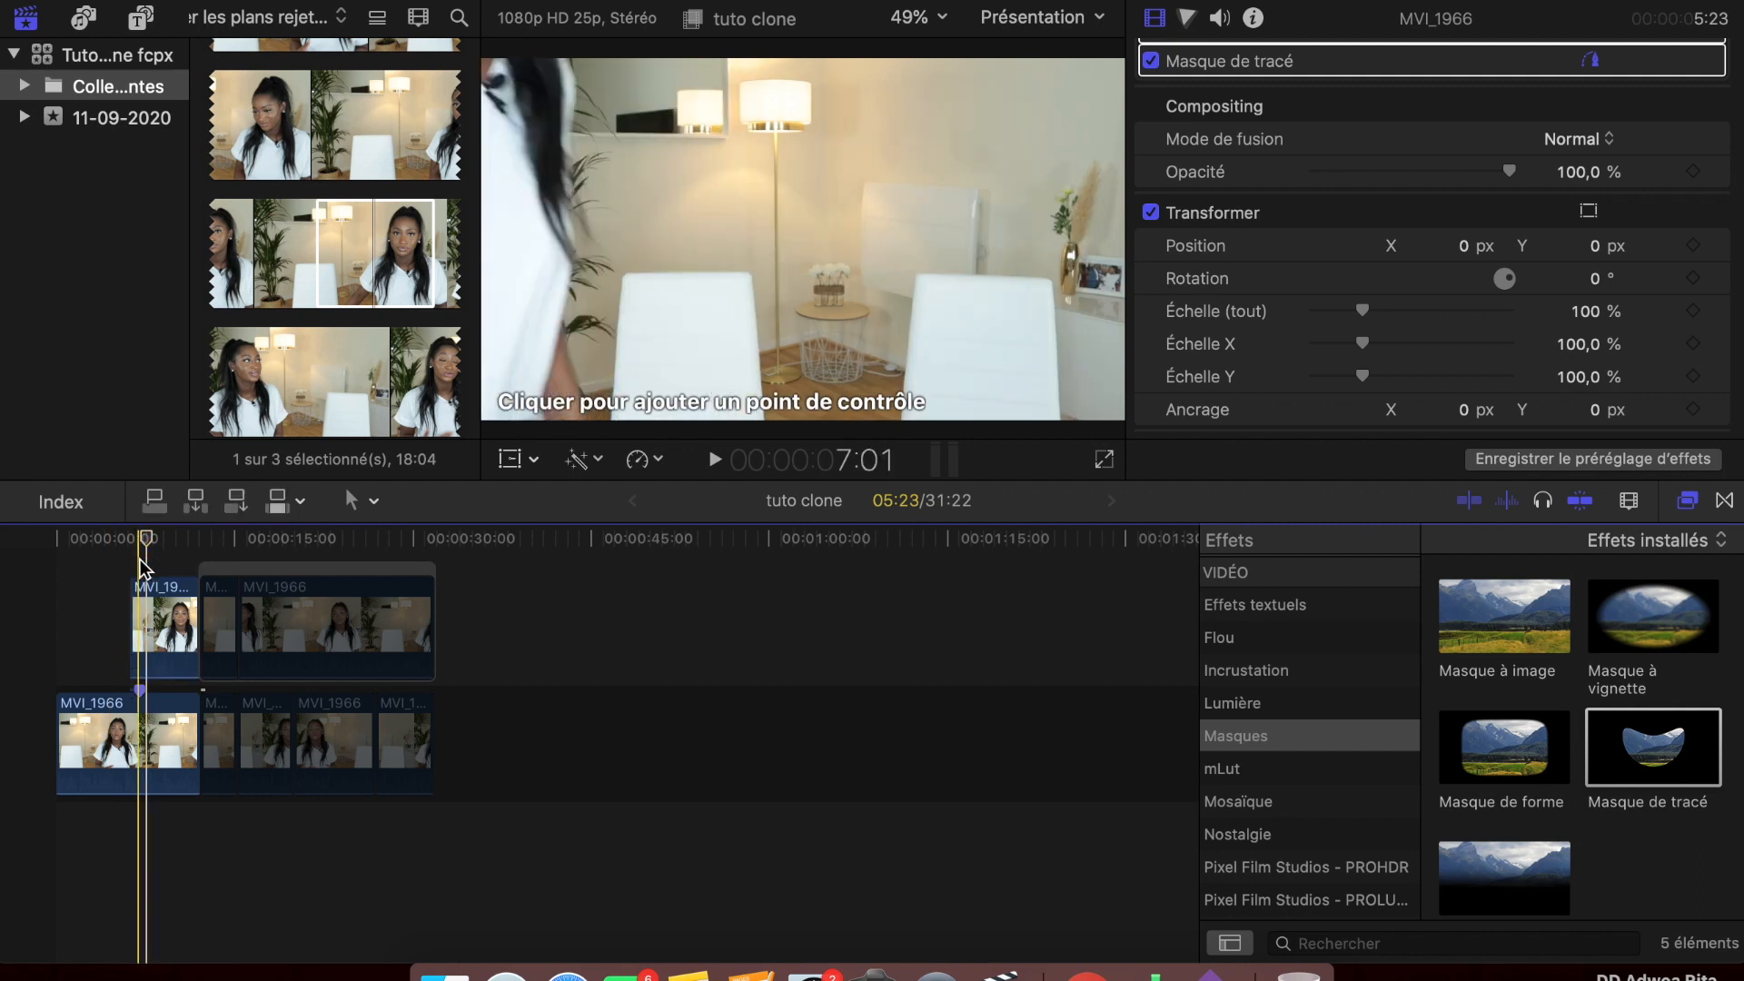
{"action": "key", "text": "space"}
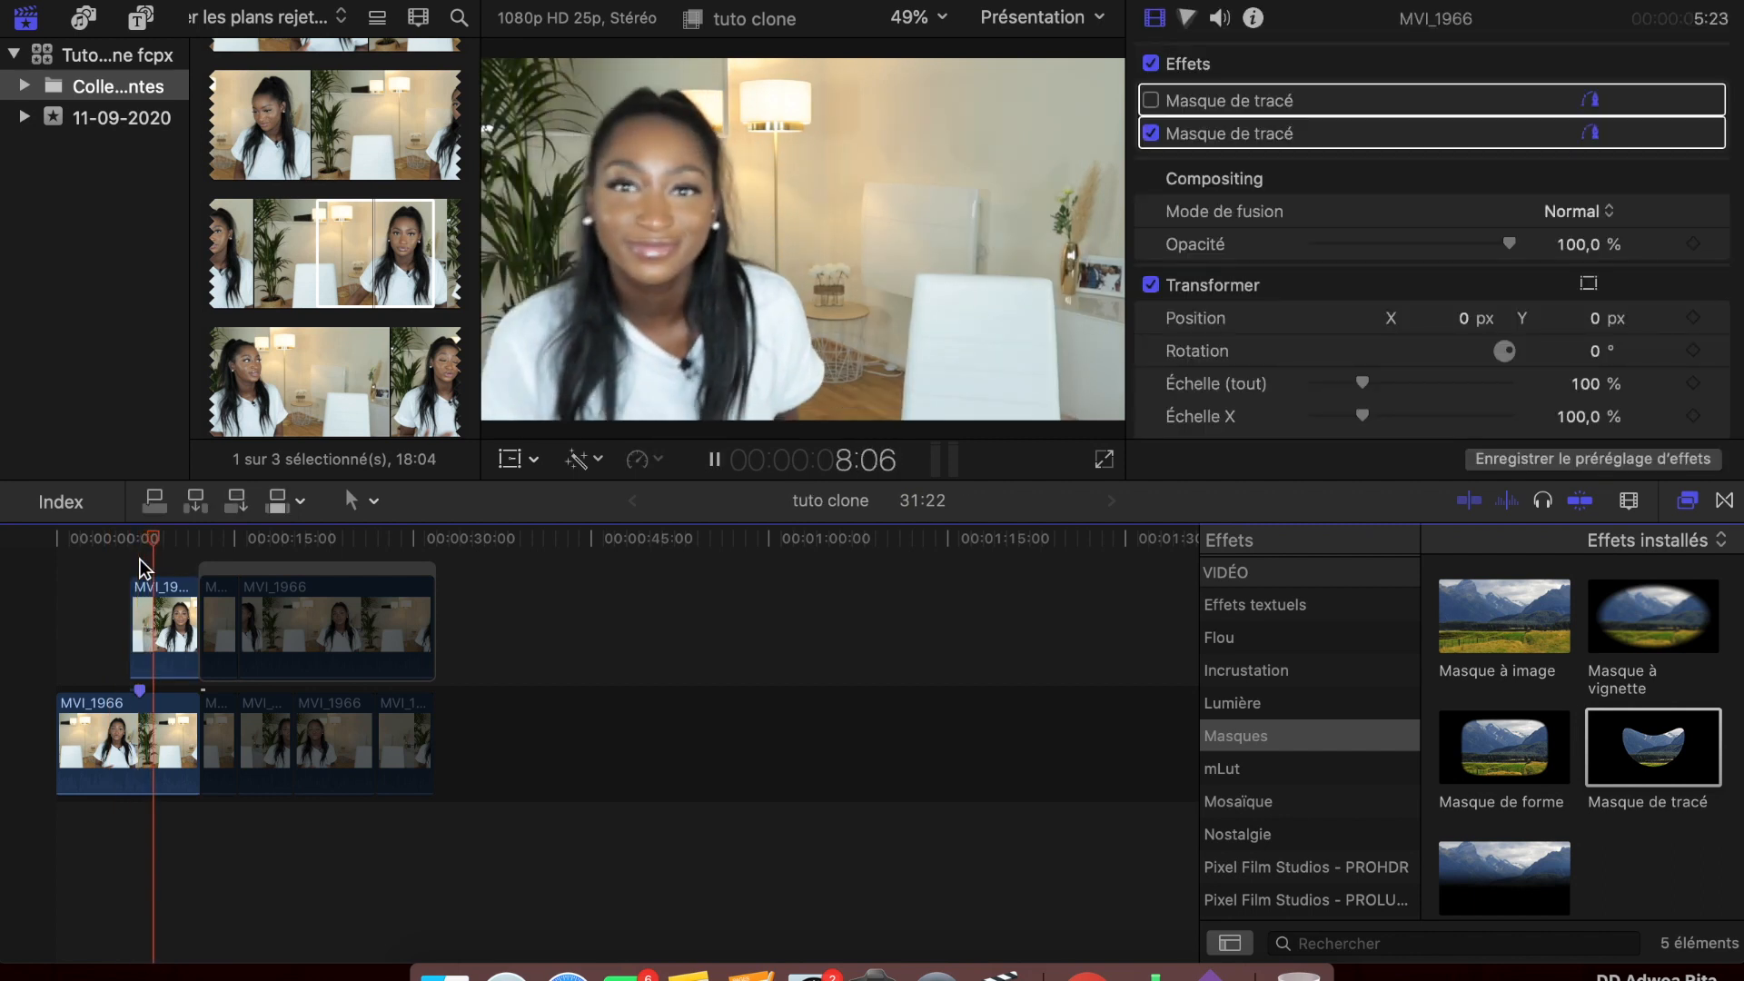
{"action": "key", "text": "space"}
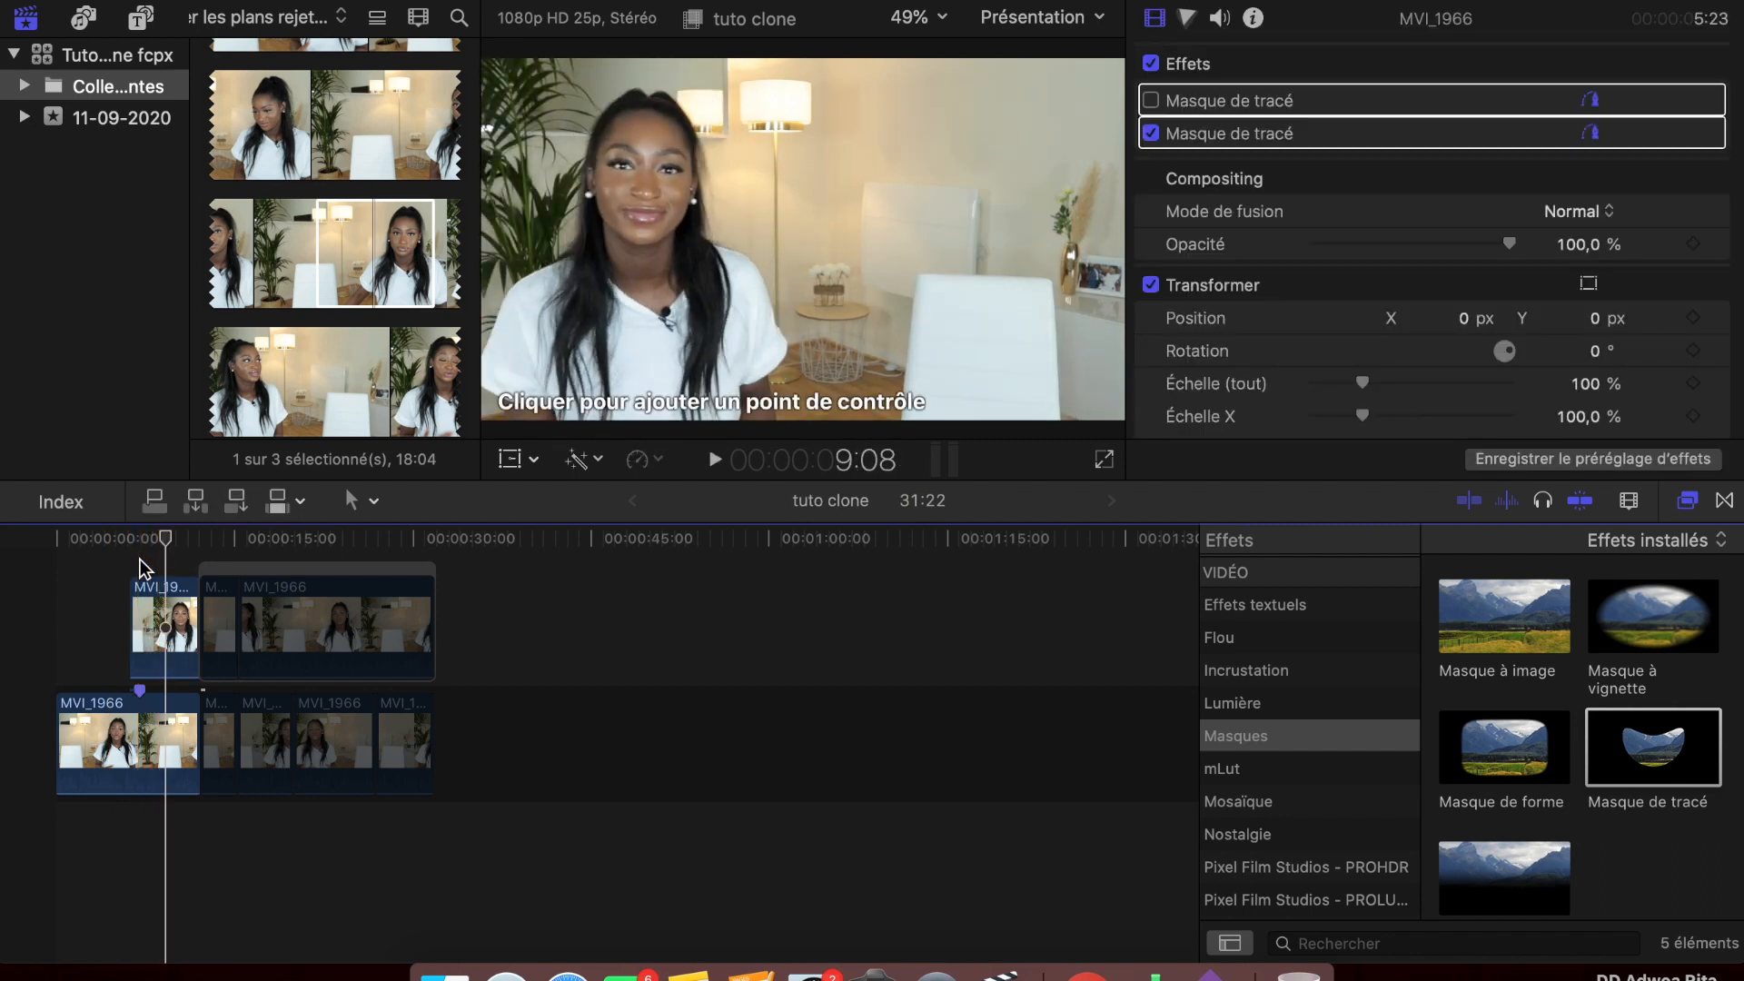
{"action": "left_click", "coordinate": [649, 57]}
{"action": "left_click", "coordinate": [750, 177]}
{"action": "left_click", "coordinate": [780, 263]}
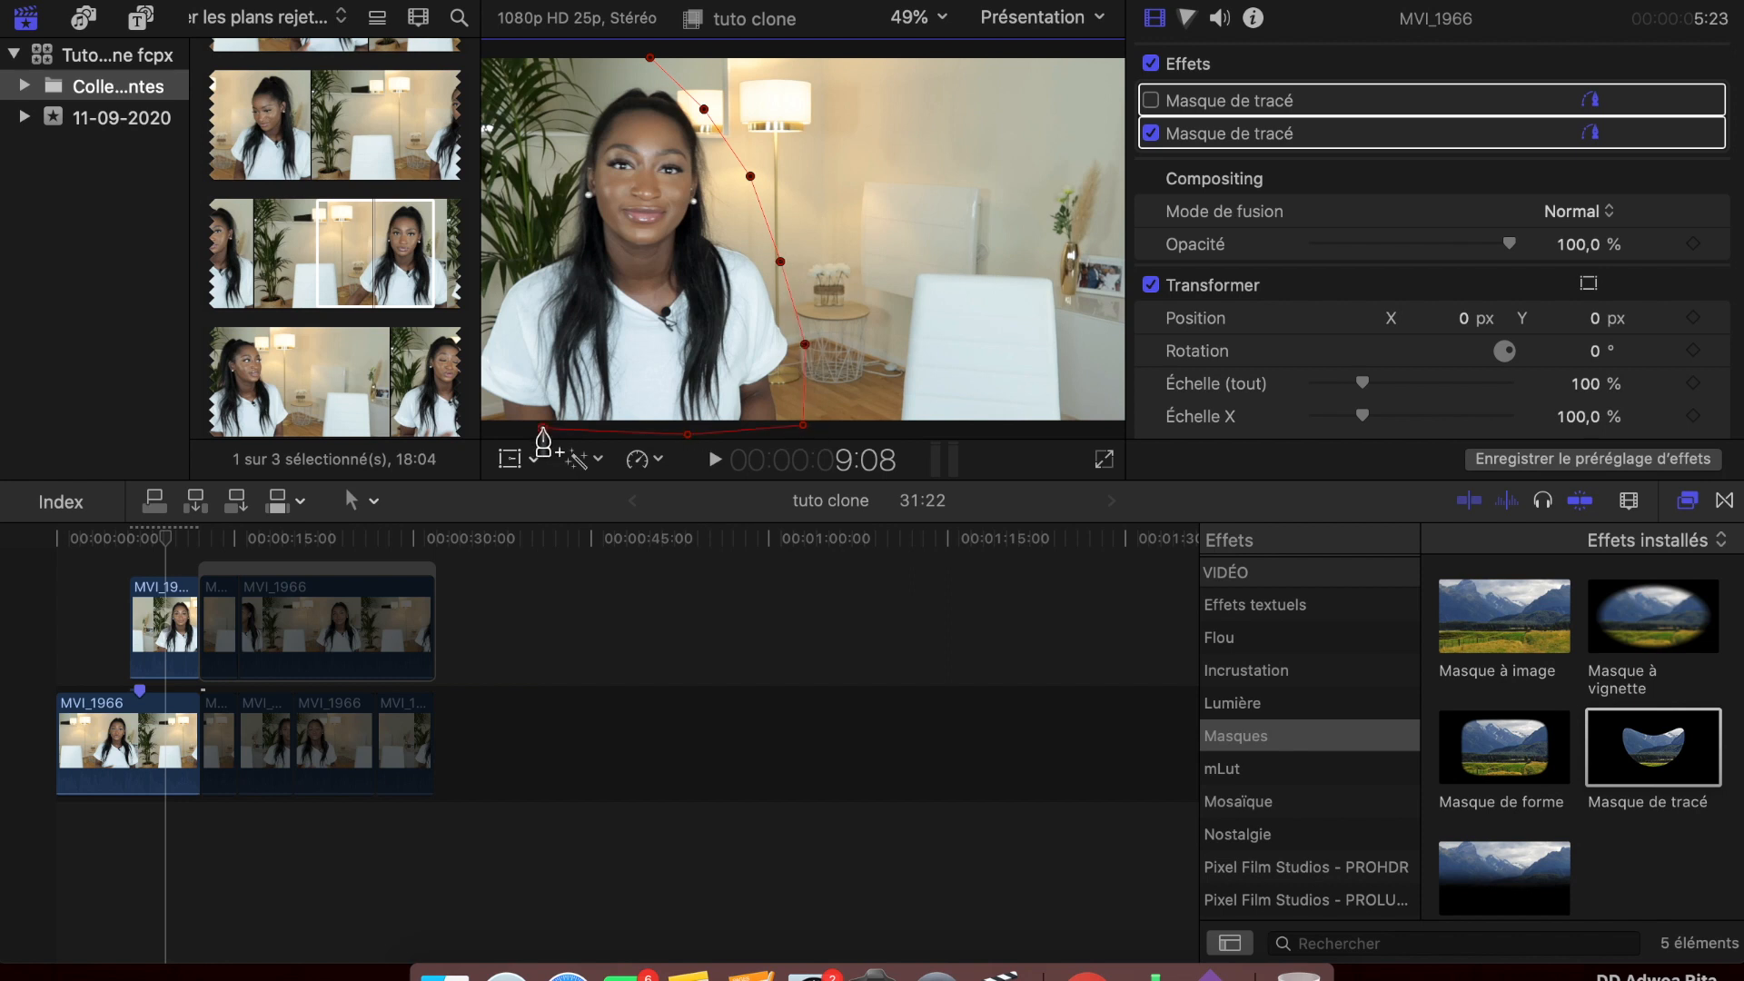
{"action": "left_click", "coordinate": [492, 407]}
{"action": "left_click", "coordinate": [489, 298]}
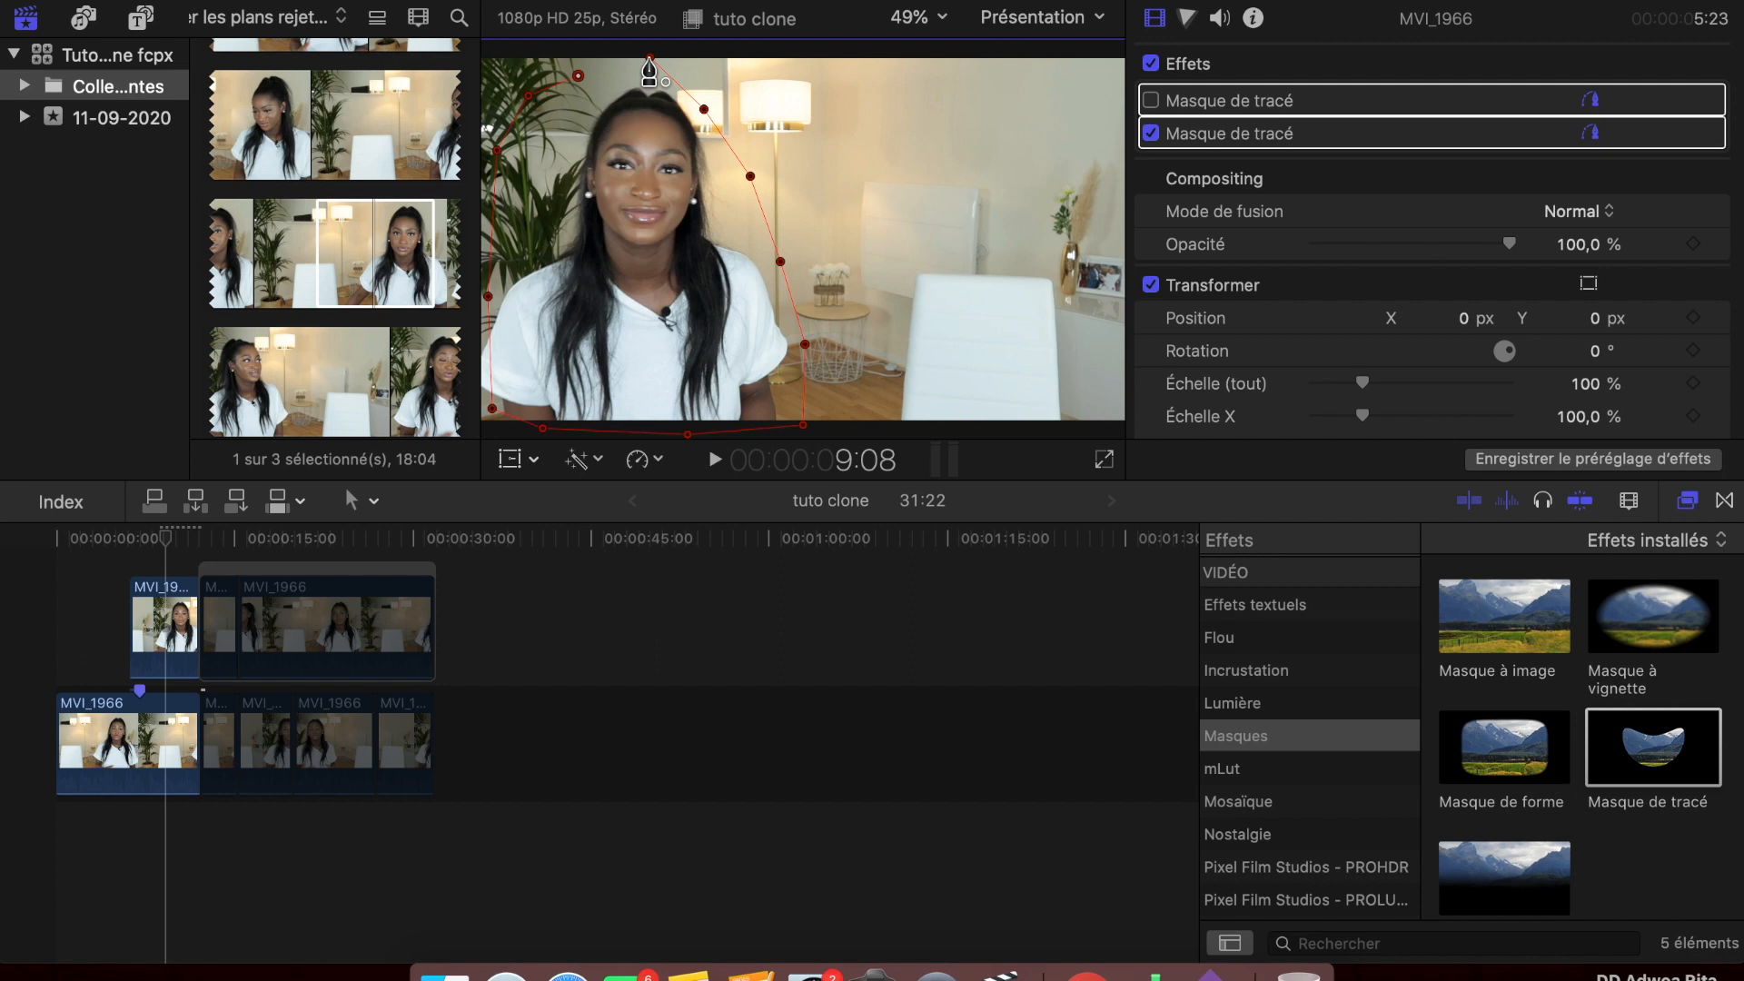
{"action": "left_click", "coordinate": [649, 60]}
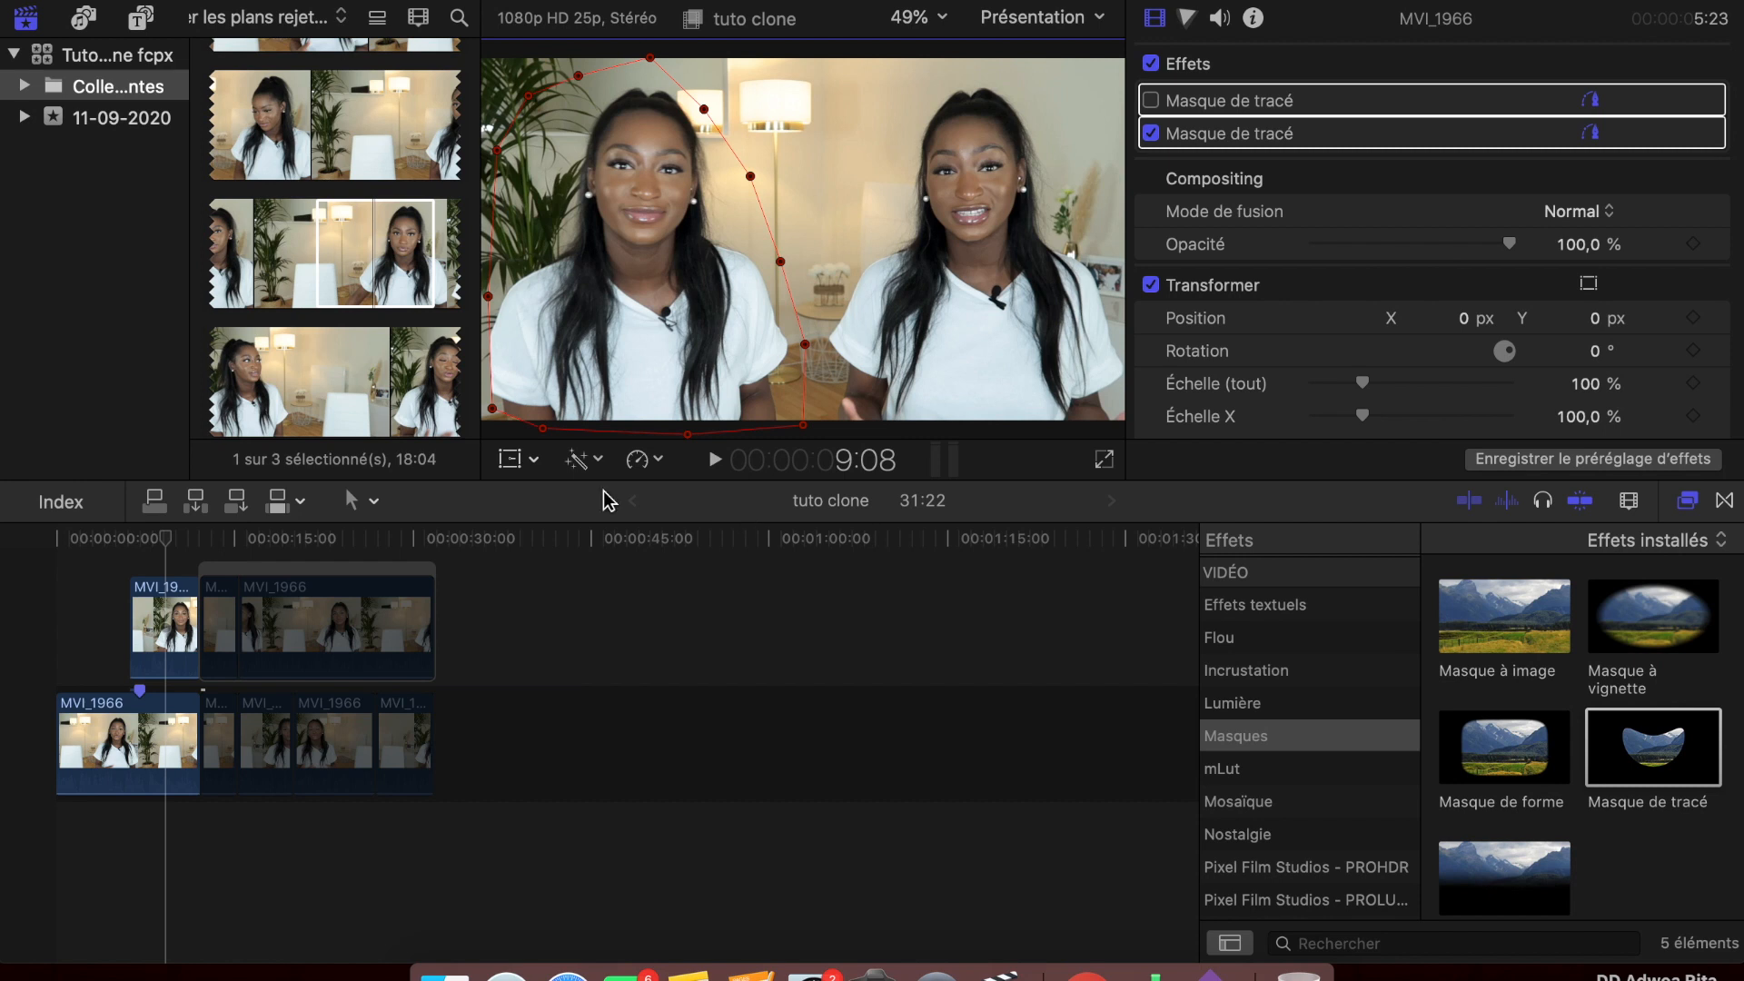
Step: Reshape the mask by moving its left control points out to the frame edge and its right-side points slightly outward
{"action": "left_click_drag", "start_coordinate": [491, 409], "coordinate": [573, 367]}
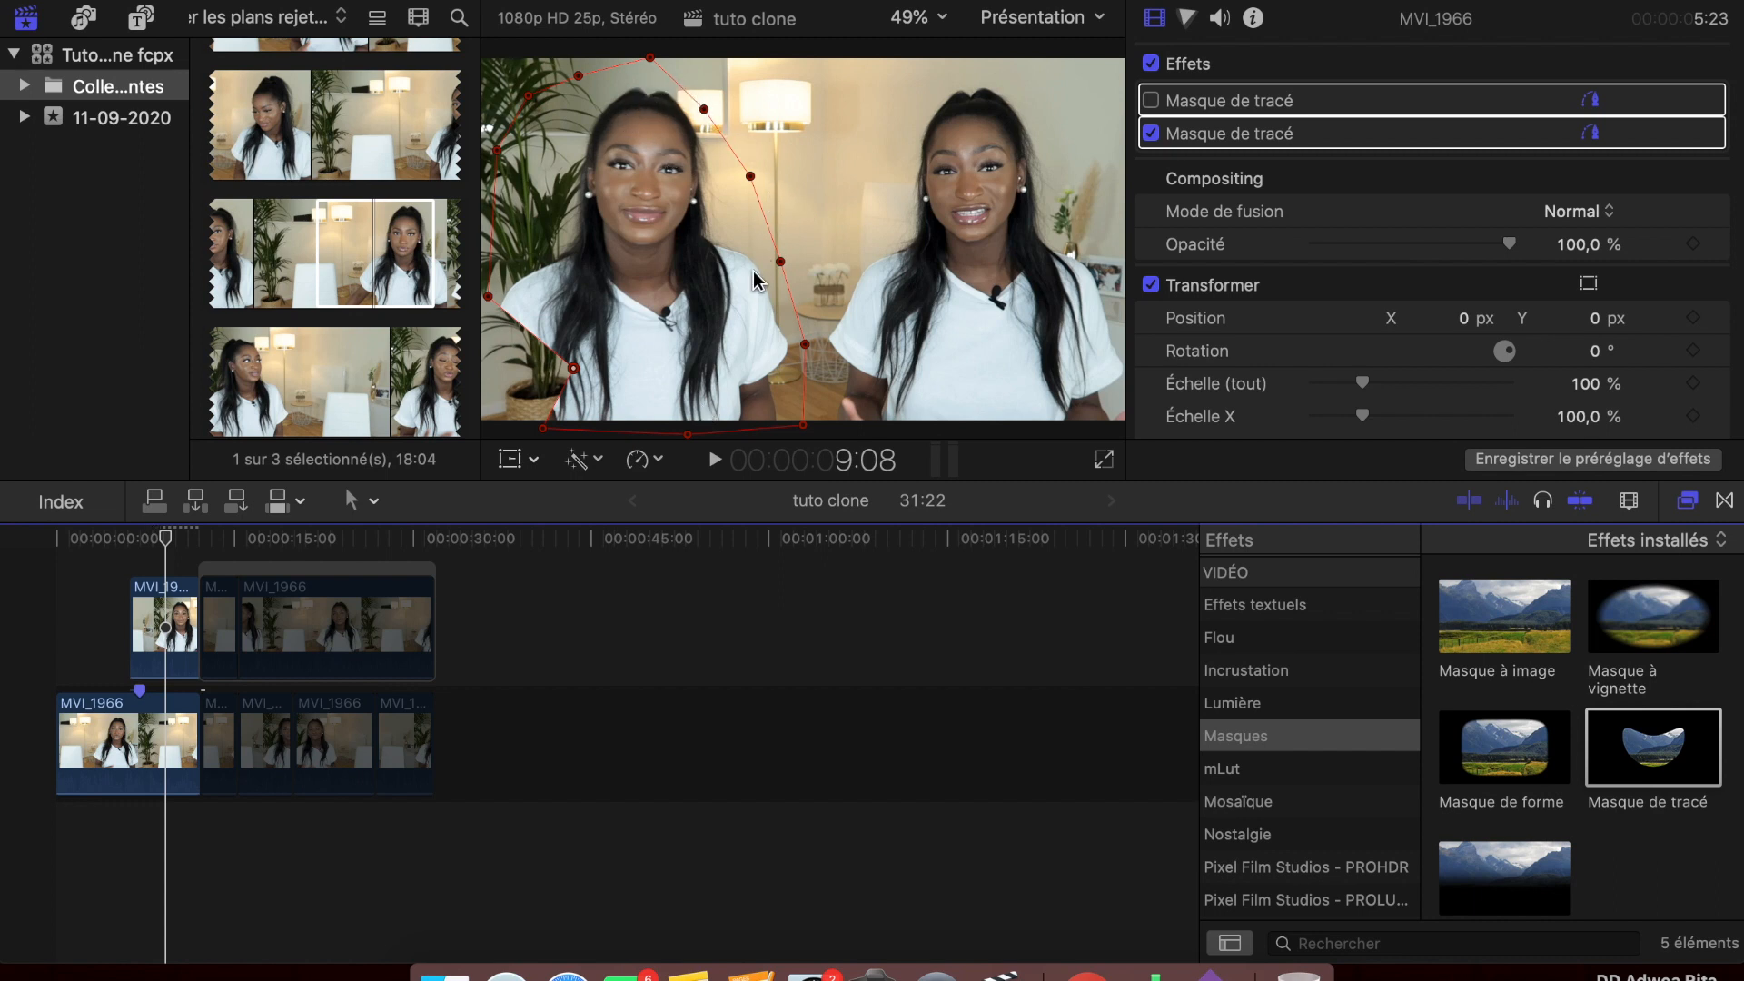
{"action": "left_click_drag", "start_coordinate": [573, 367], "coordinate": [477, 429]}
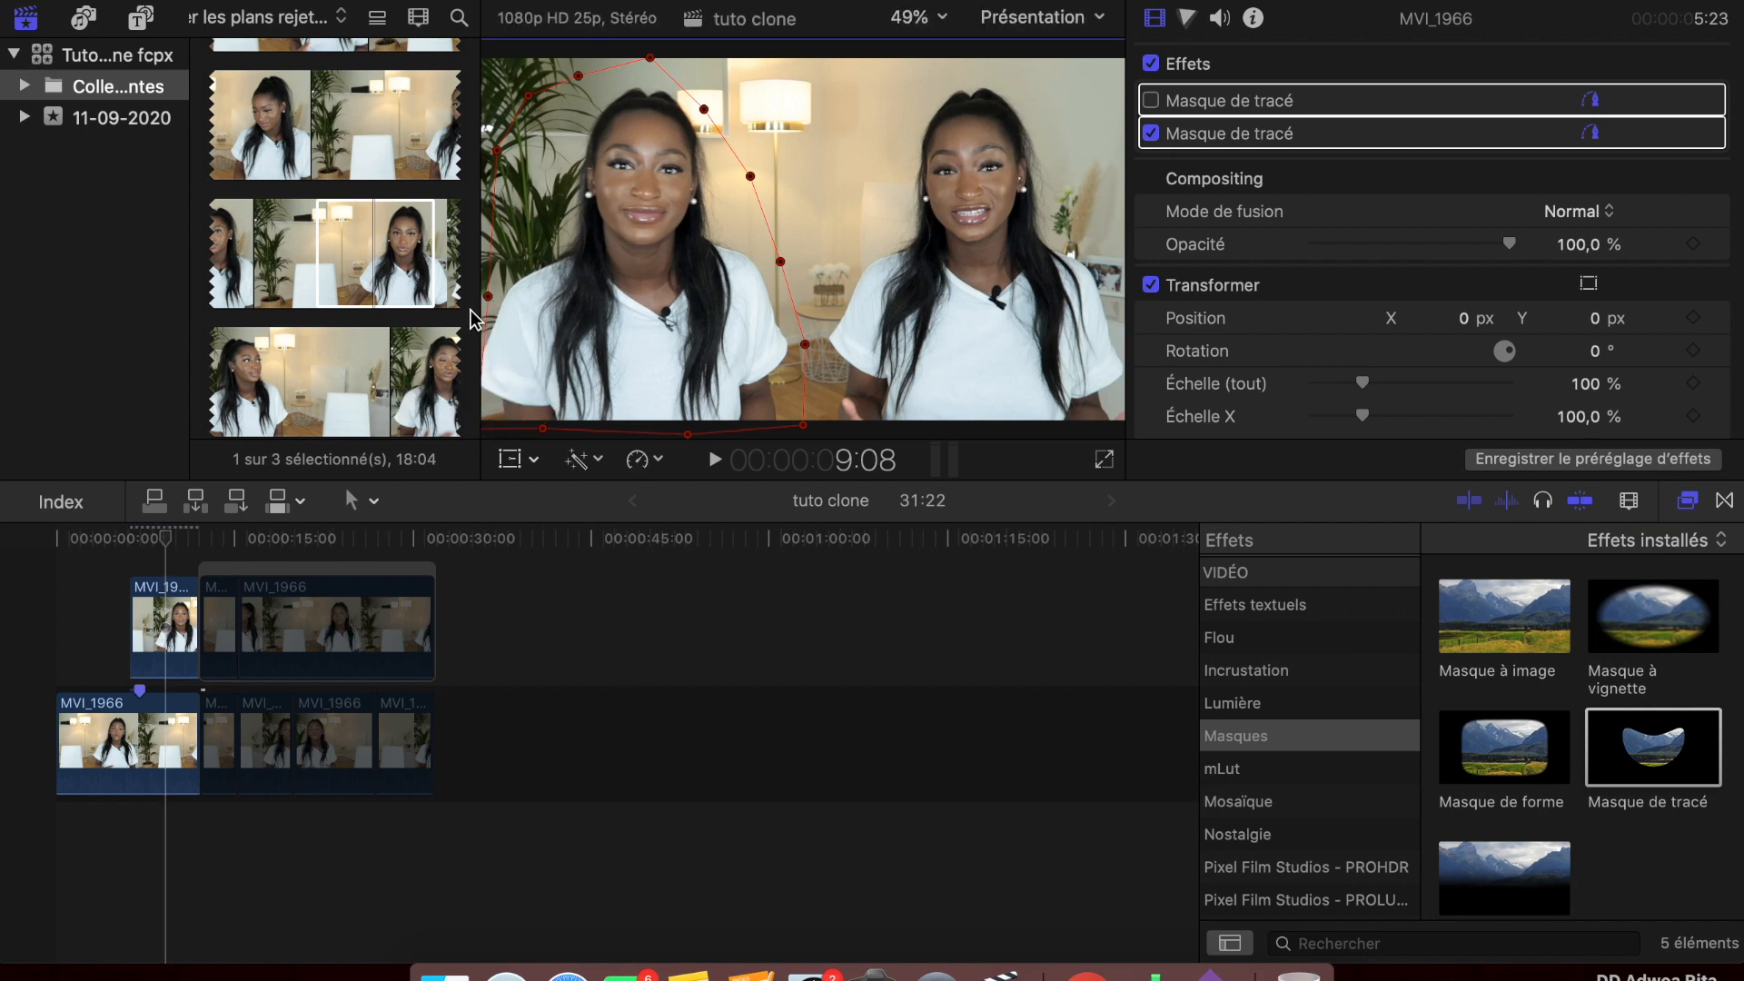
{"action": "left_click_drag", "start_coordinate": [488, 301], "coordinate": [482, 290]}
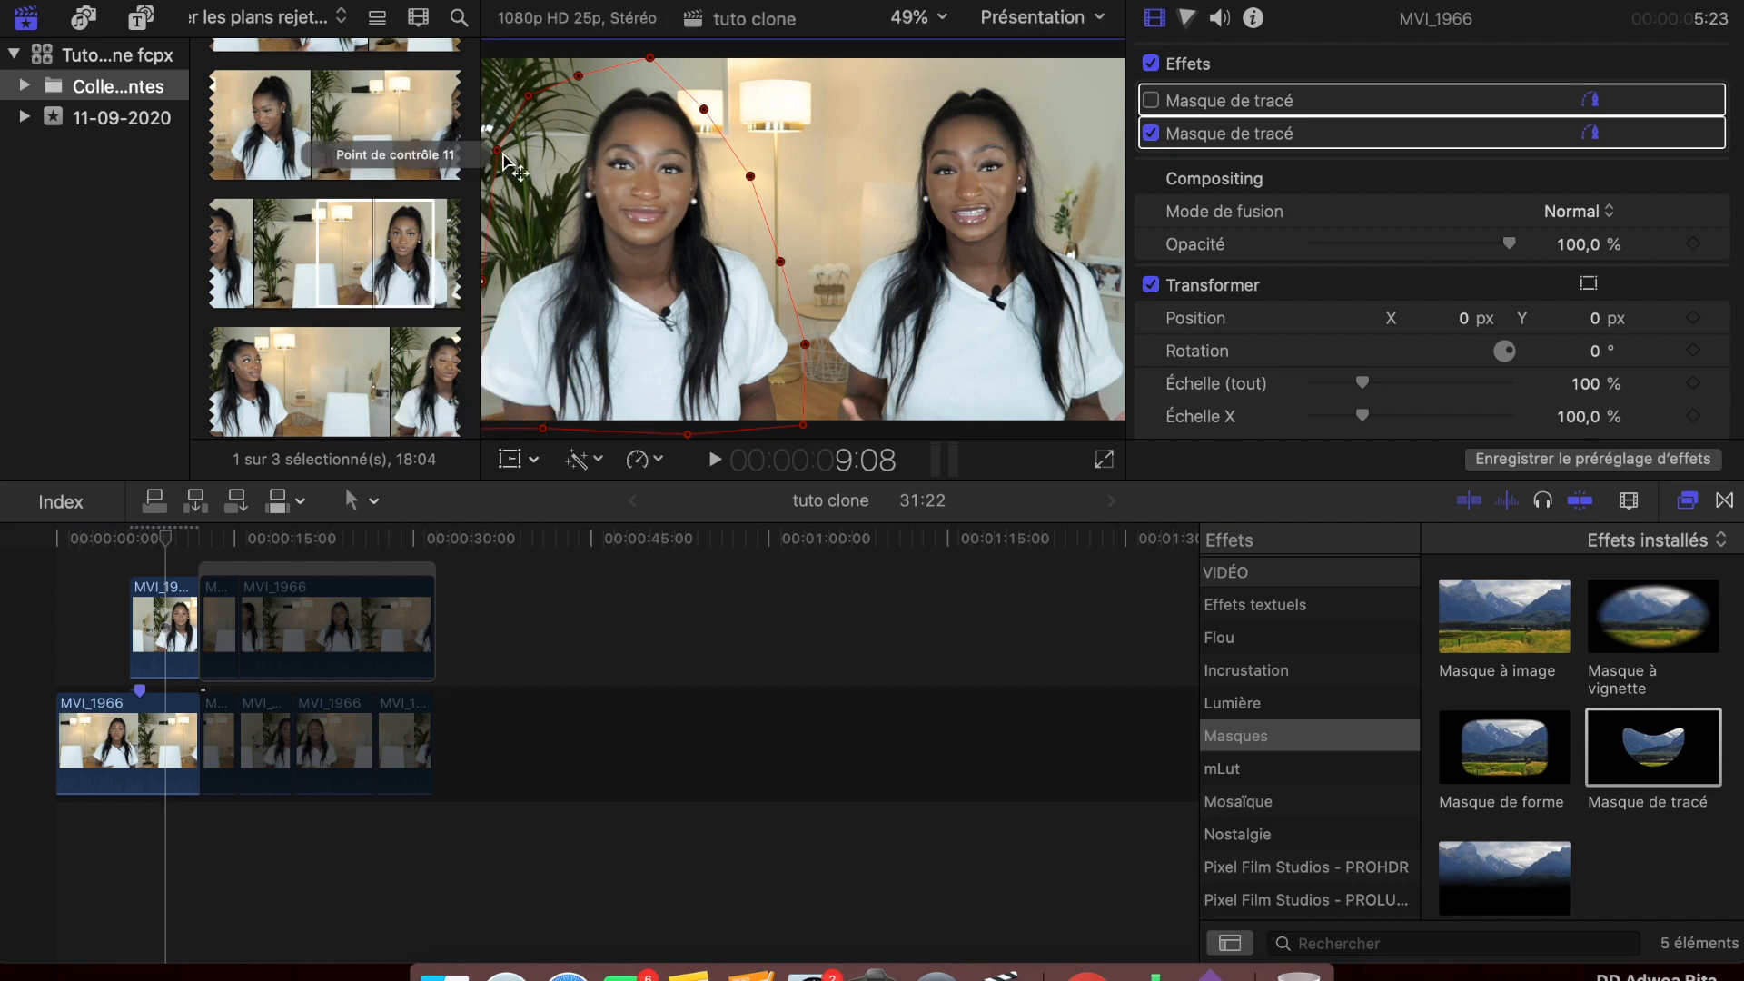
{"action": "left_click_drag", "start_coordinate": [497, 154], "coordinate": [578, 62]}
{"action": "left_click_drag", "start_coordinate": [805, 344], "coordinate": [811, 348]}
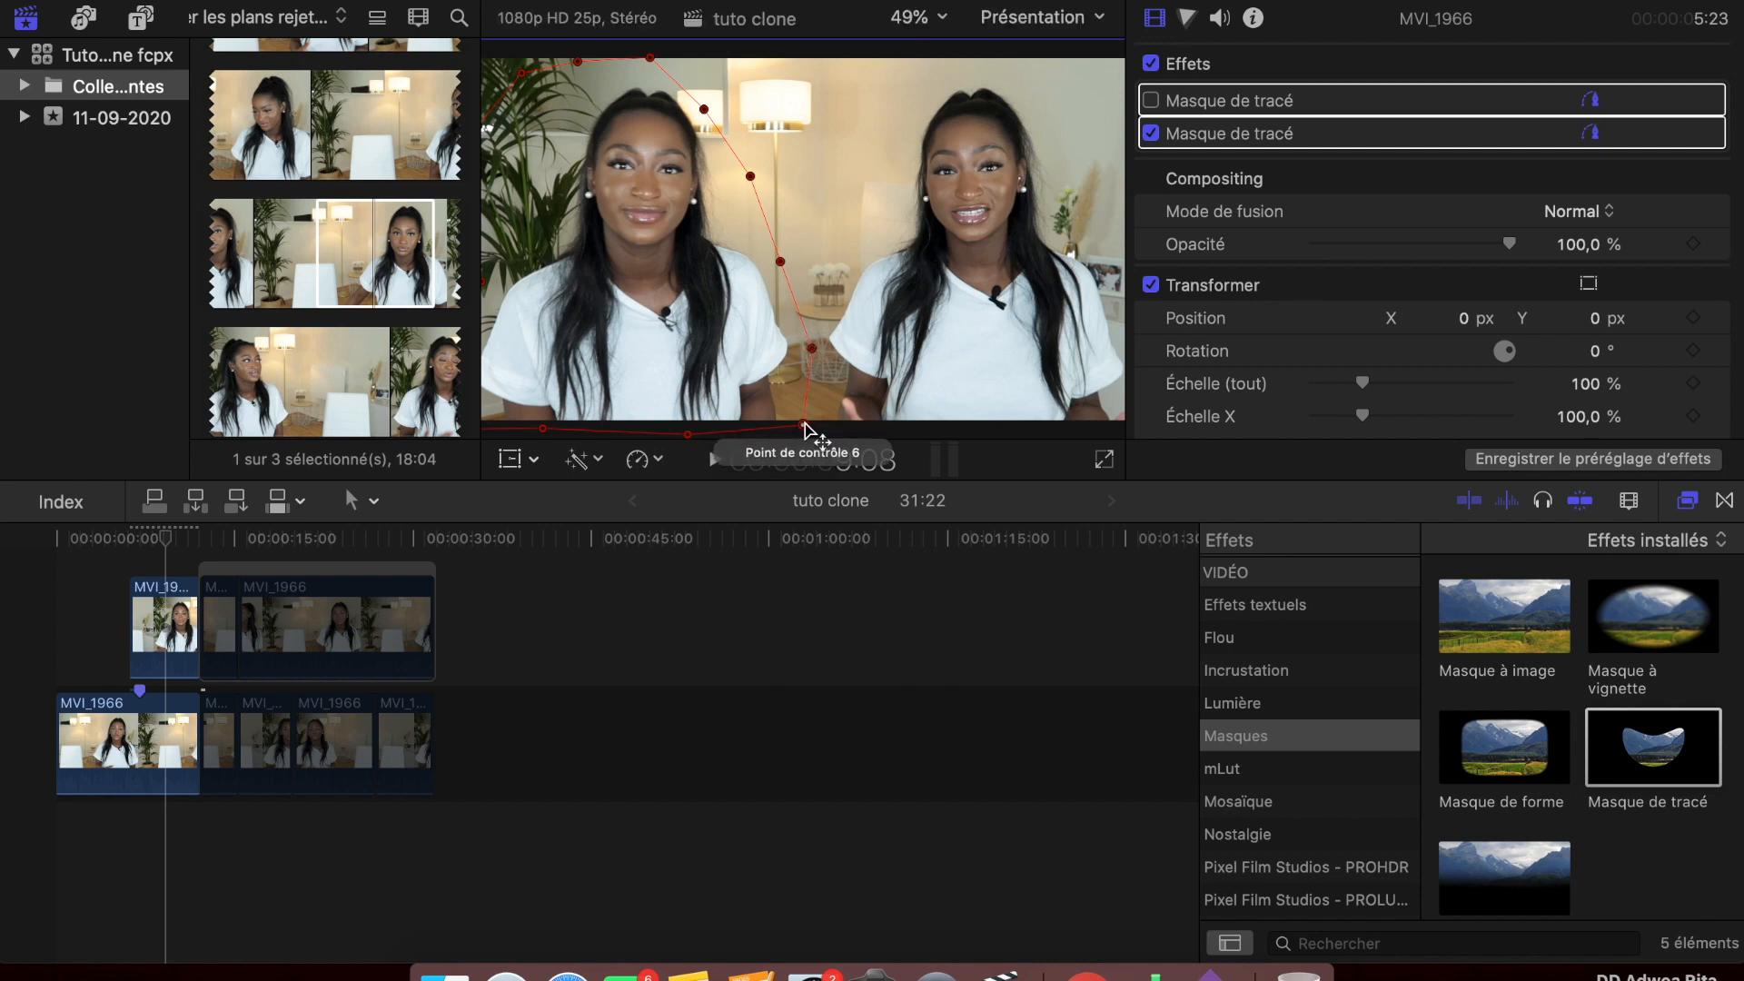
{"action": "left_click_drag", "start_coordinate": [803, 424], "coordinate": [813, 424]}
{"action": "left_click_drag", "start_coordinate": [780, 262], "coordinate": [781, 247]}
Step: At 8:04, widen the mask around the head, moving control point 2 to about X -51, Y 462 px and control point 12 to about X -921, Y 503 px
{"action": "left_click_drag", "start_coordinate": [143, 545], "coordinate": [107, 548]}
{"action": "key", "text": "space"}
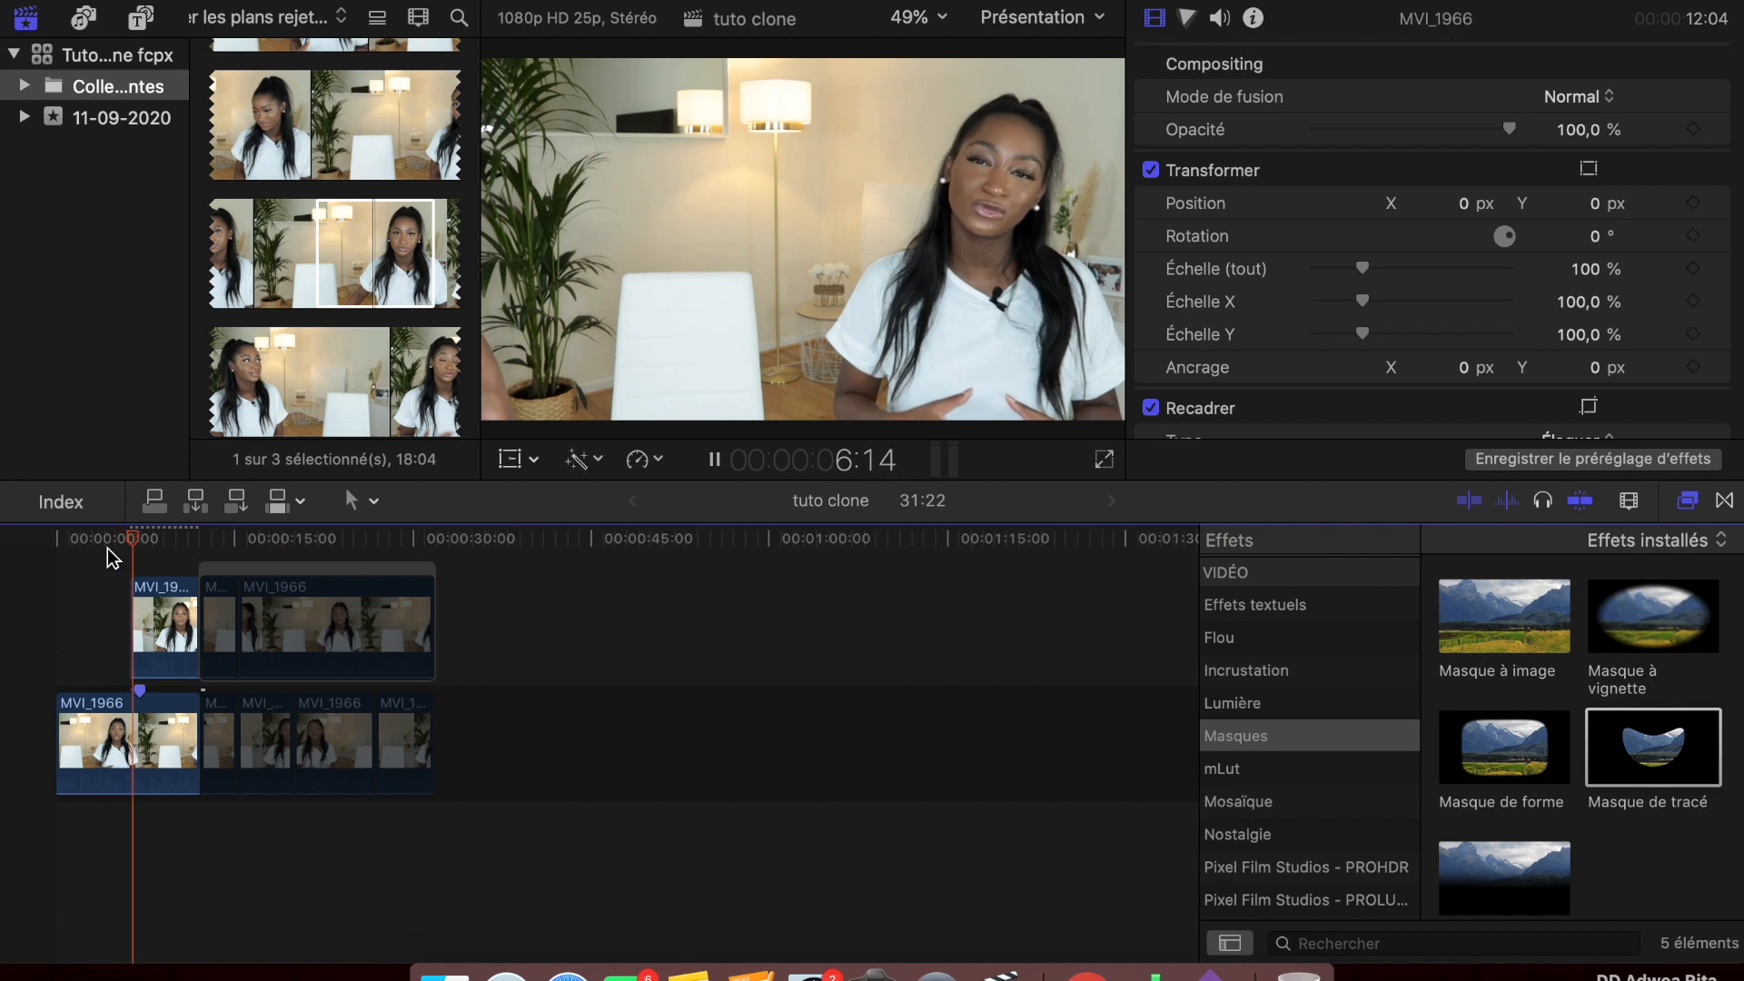
{"action": "key", "text": "space"}
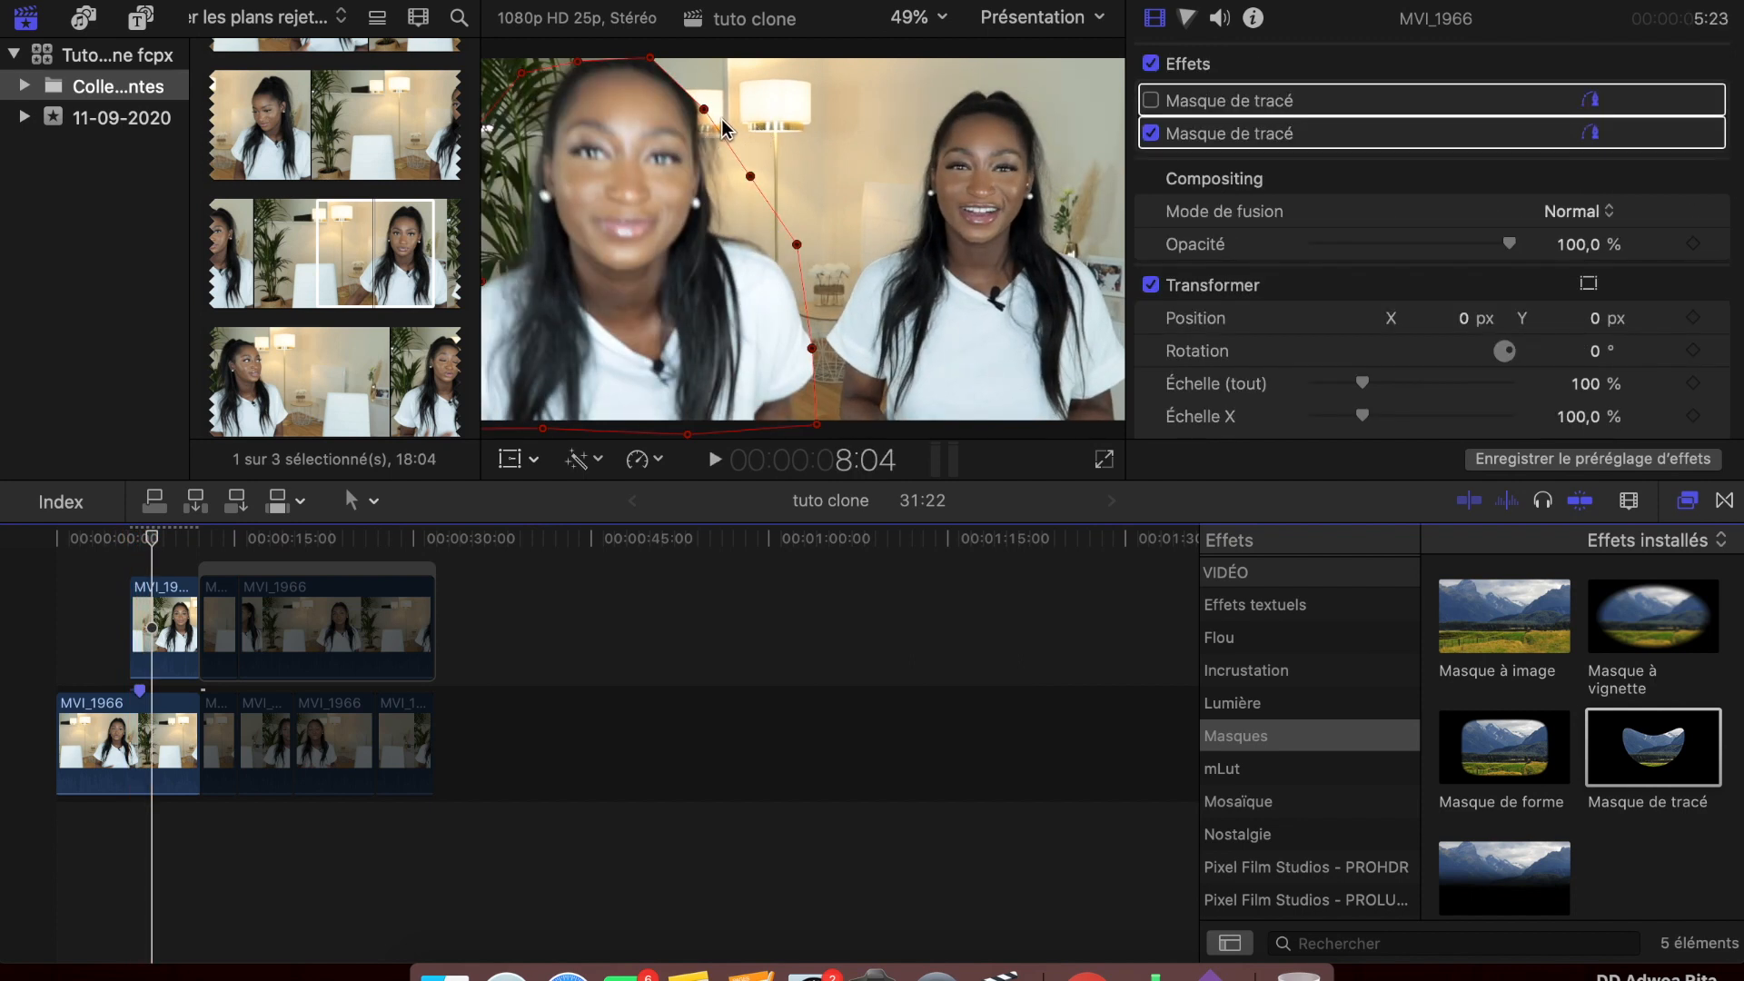
{"action": "left_click_drag", "start_coordinate": [704, 109], "coordinate": [786, 84]}
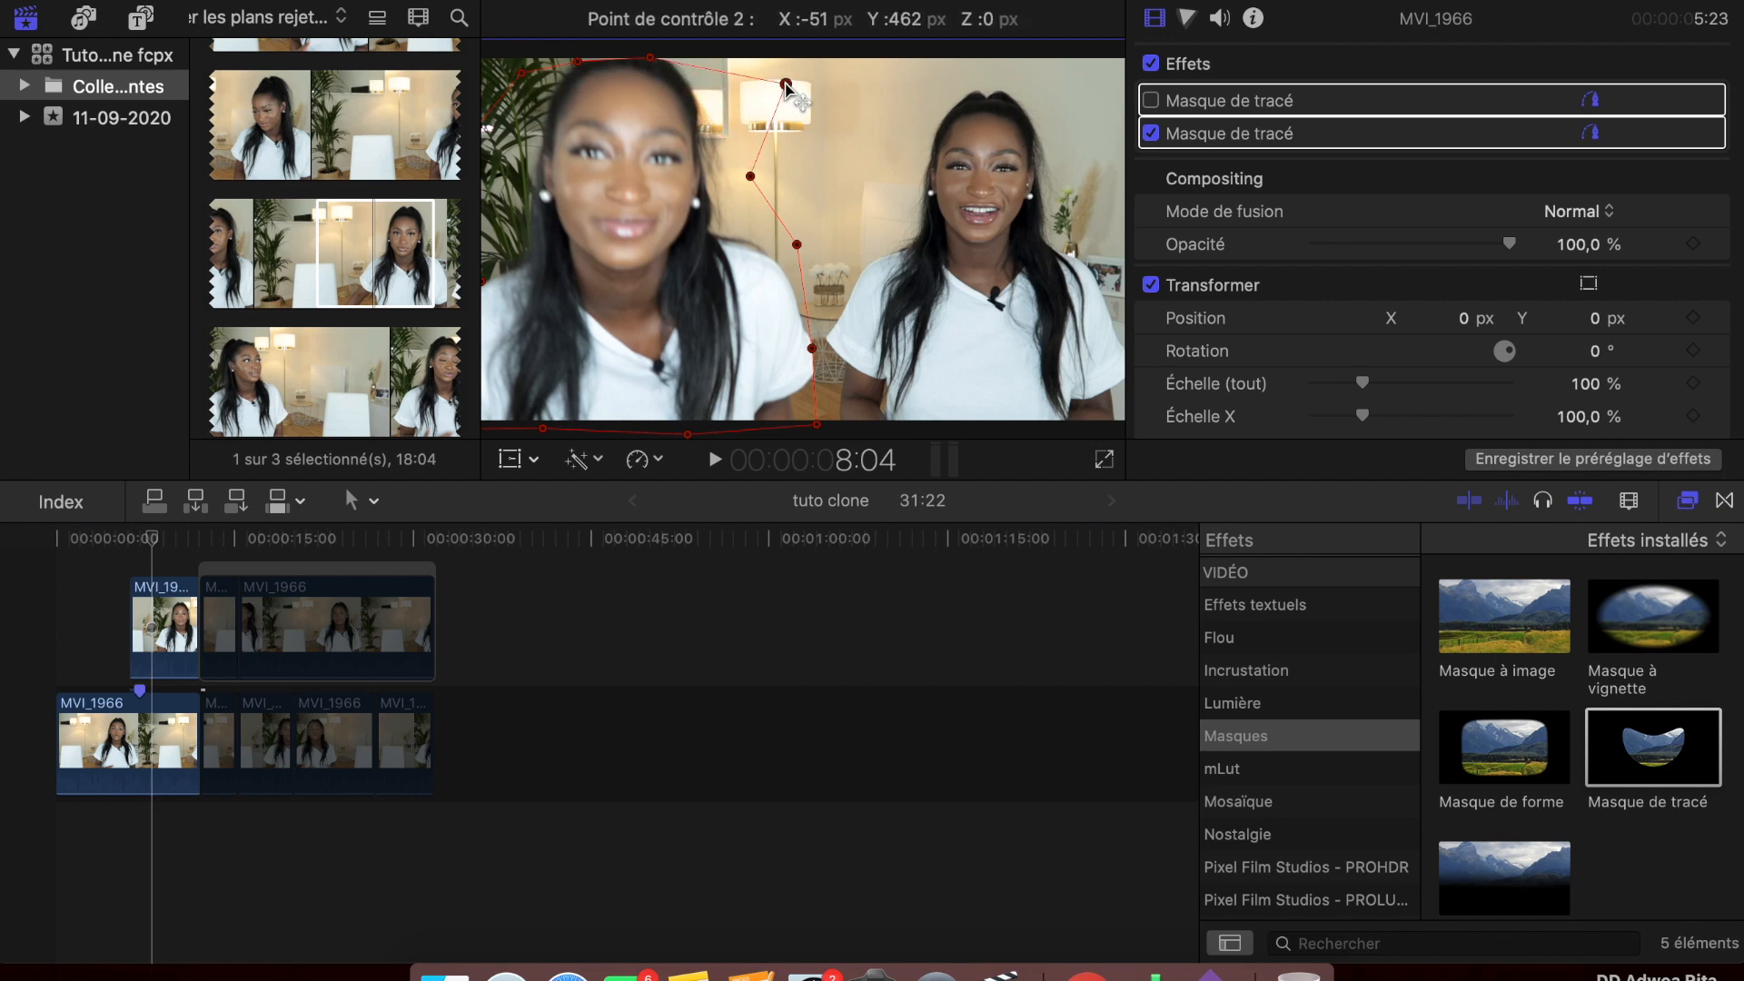
{"action": "left_click_drag", "start_coordinate": [750, 175], "coordinate": [807, 175]}
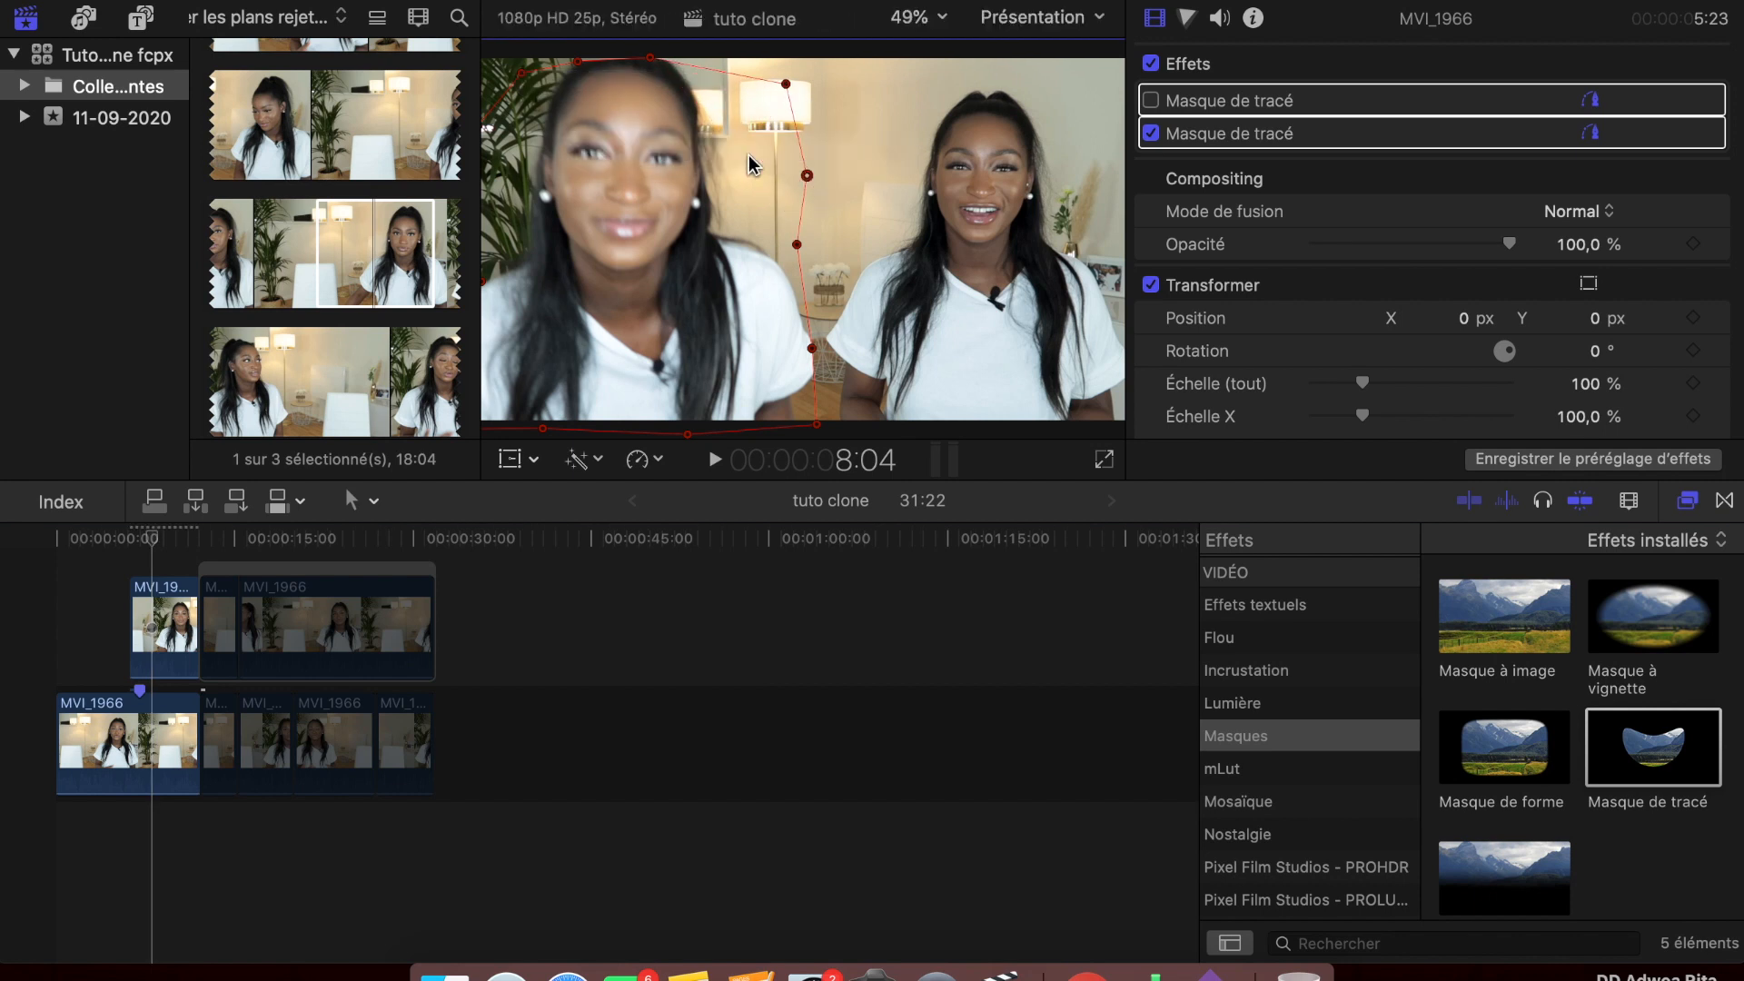
{"action": "left_click_drag", "start_coordinate": [651, 58], "coordinate": [490, 70]}
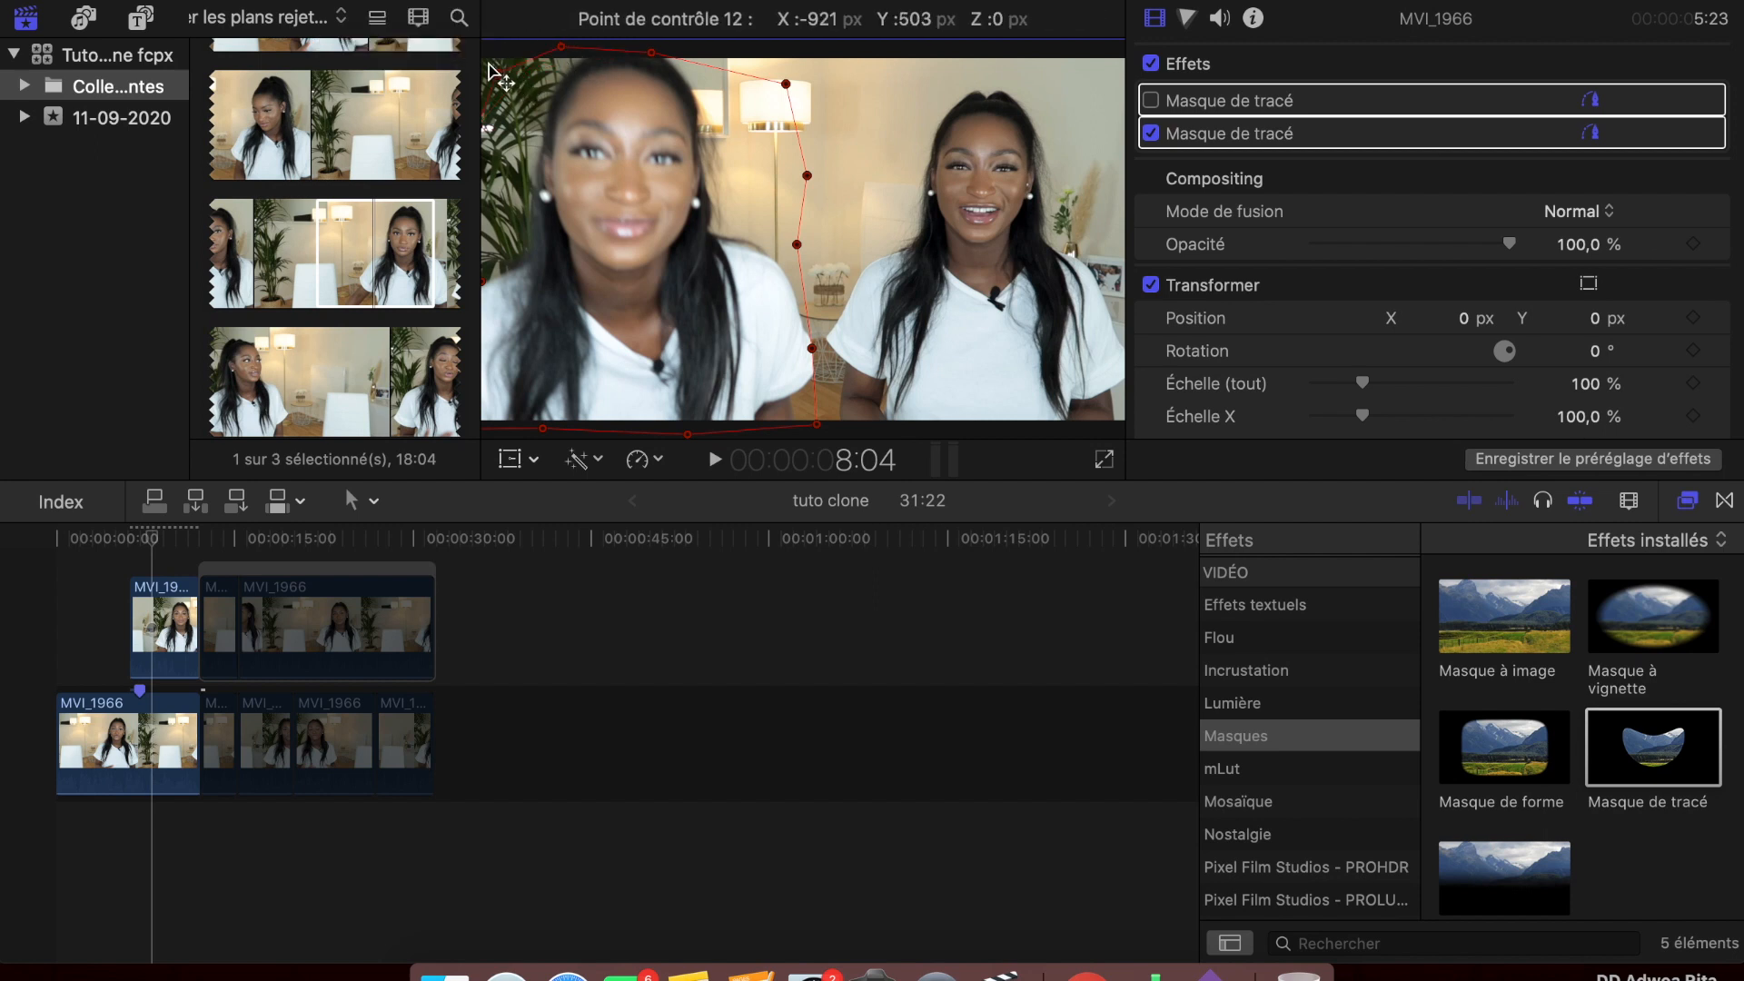
Step: At 8:00, move three control points on the mask's right edge farther outward to clear the left woman's head and shoulder
{"action": "left_click_drag", "start_coordinate": [154, 540], "coordinate": [141, 539]}
{"action": "key", "text": "space"}
{"action": "key", "text": "space"}
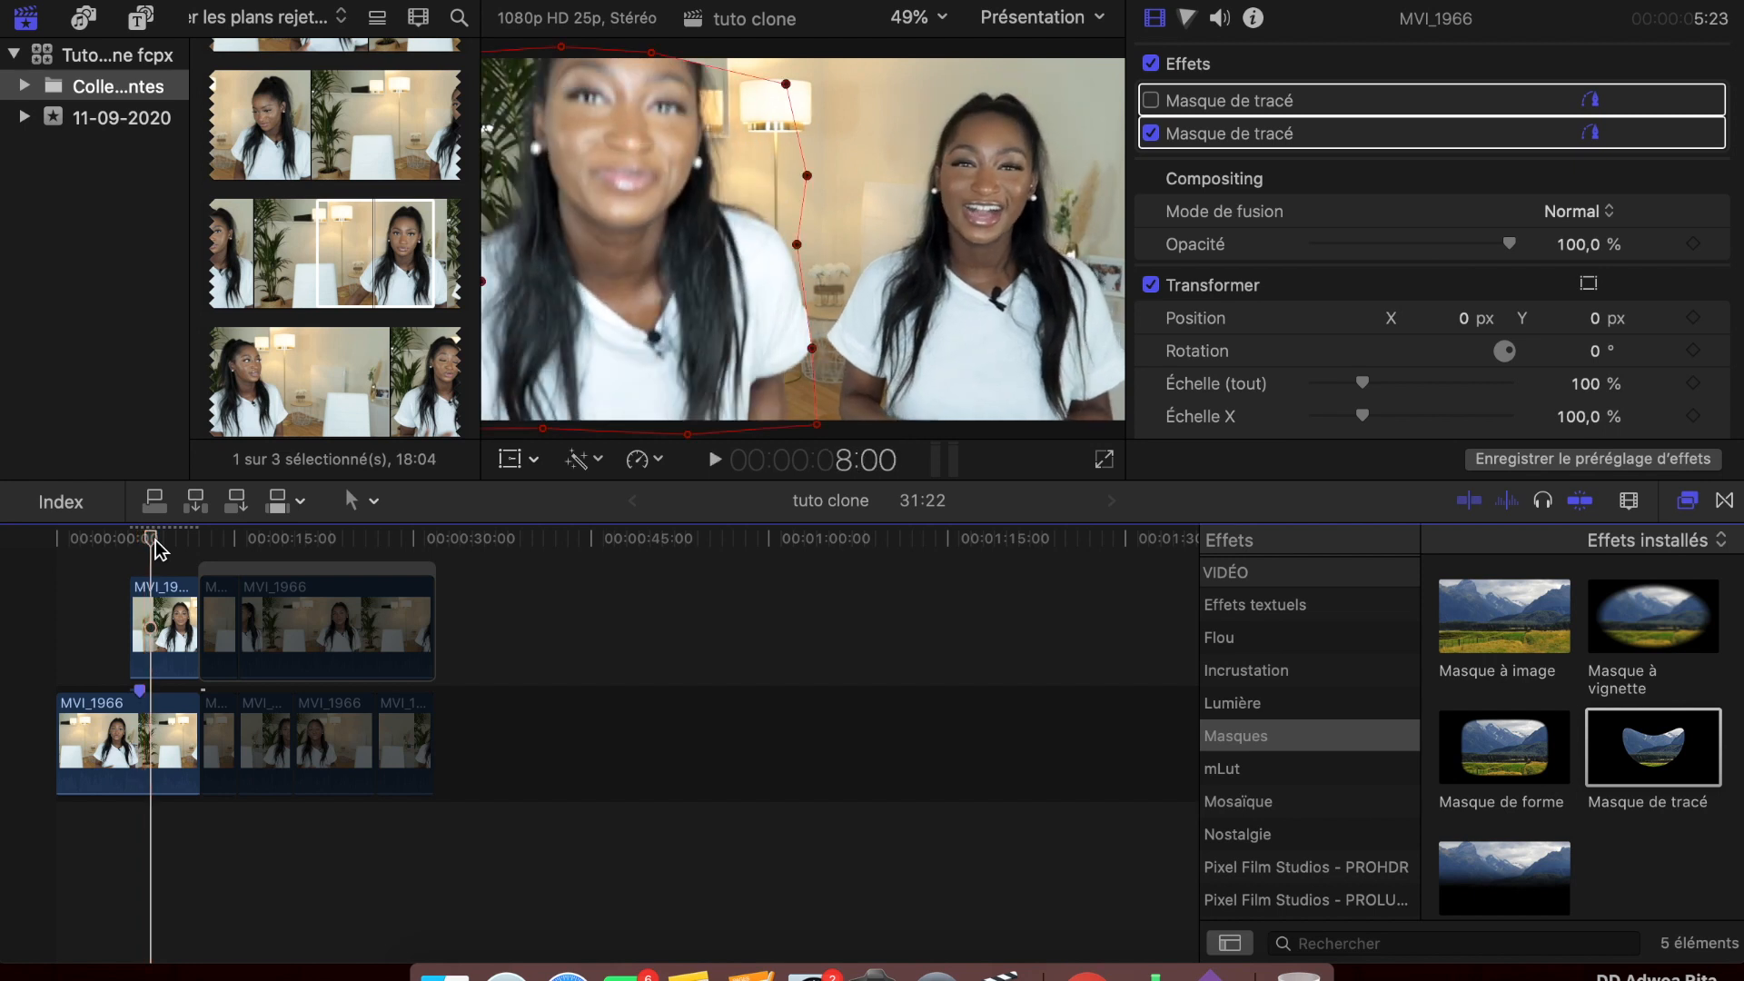
{"action": "left_click_drag", "start_coordinate": [786, 84], "coordinate": [824, 52]}
{"action": "left_click_drag", "start_coordinate": [797, 244], "coordinate": [828, 244]}
{"action": "left_click_drag", "start_coordinate": [814, 348], "coordinate": [823, 370]}
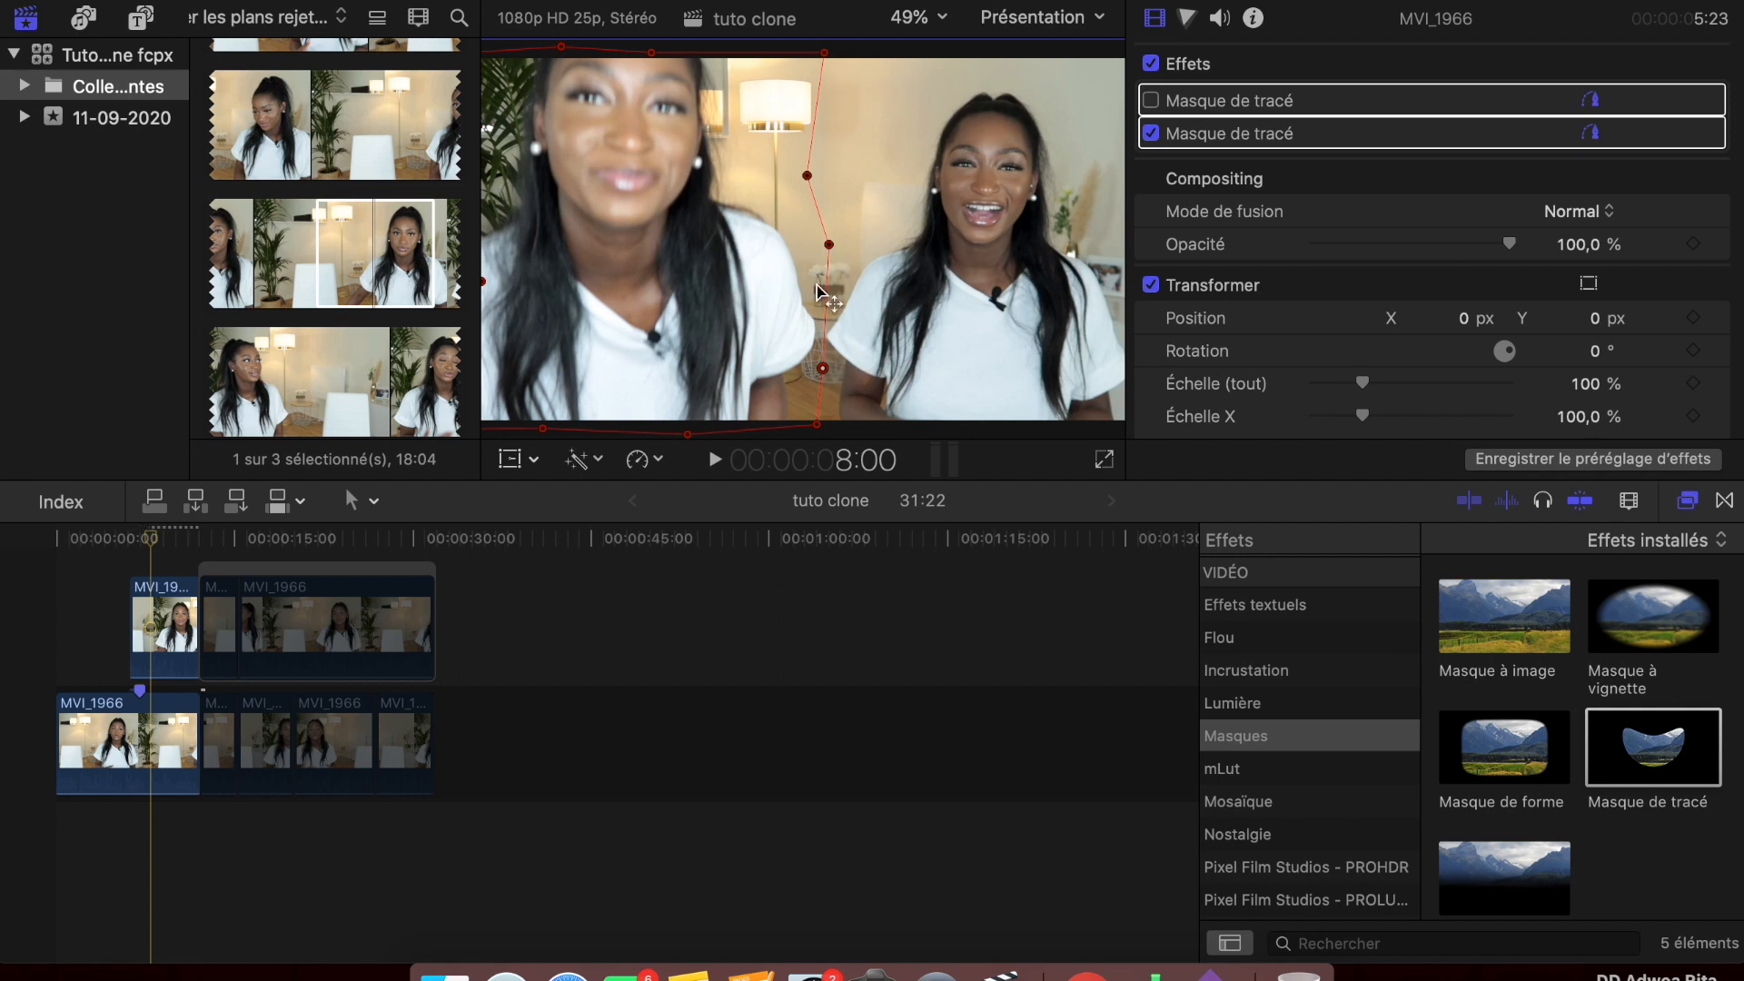
Step: Play through the masked section and, at 8:20, reposition the mask's two lower right-edge control points around the left woman's shoulder and arm
{"action": "left_click", "coordinate": [141, 538]}
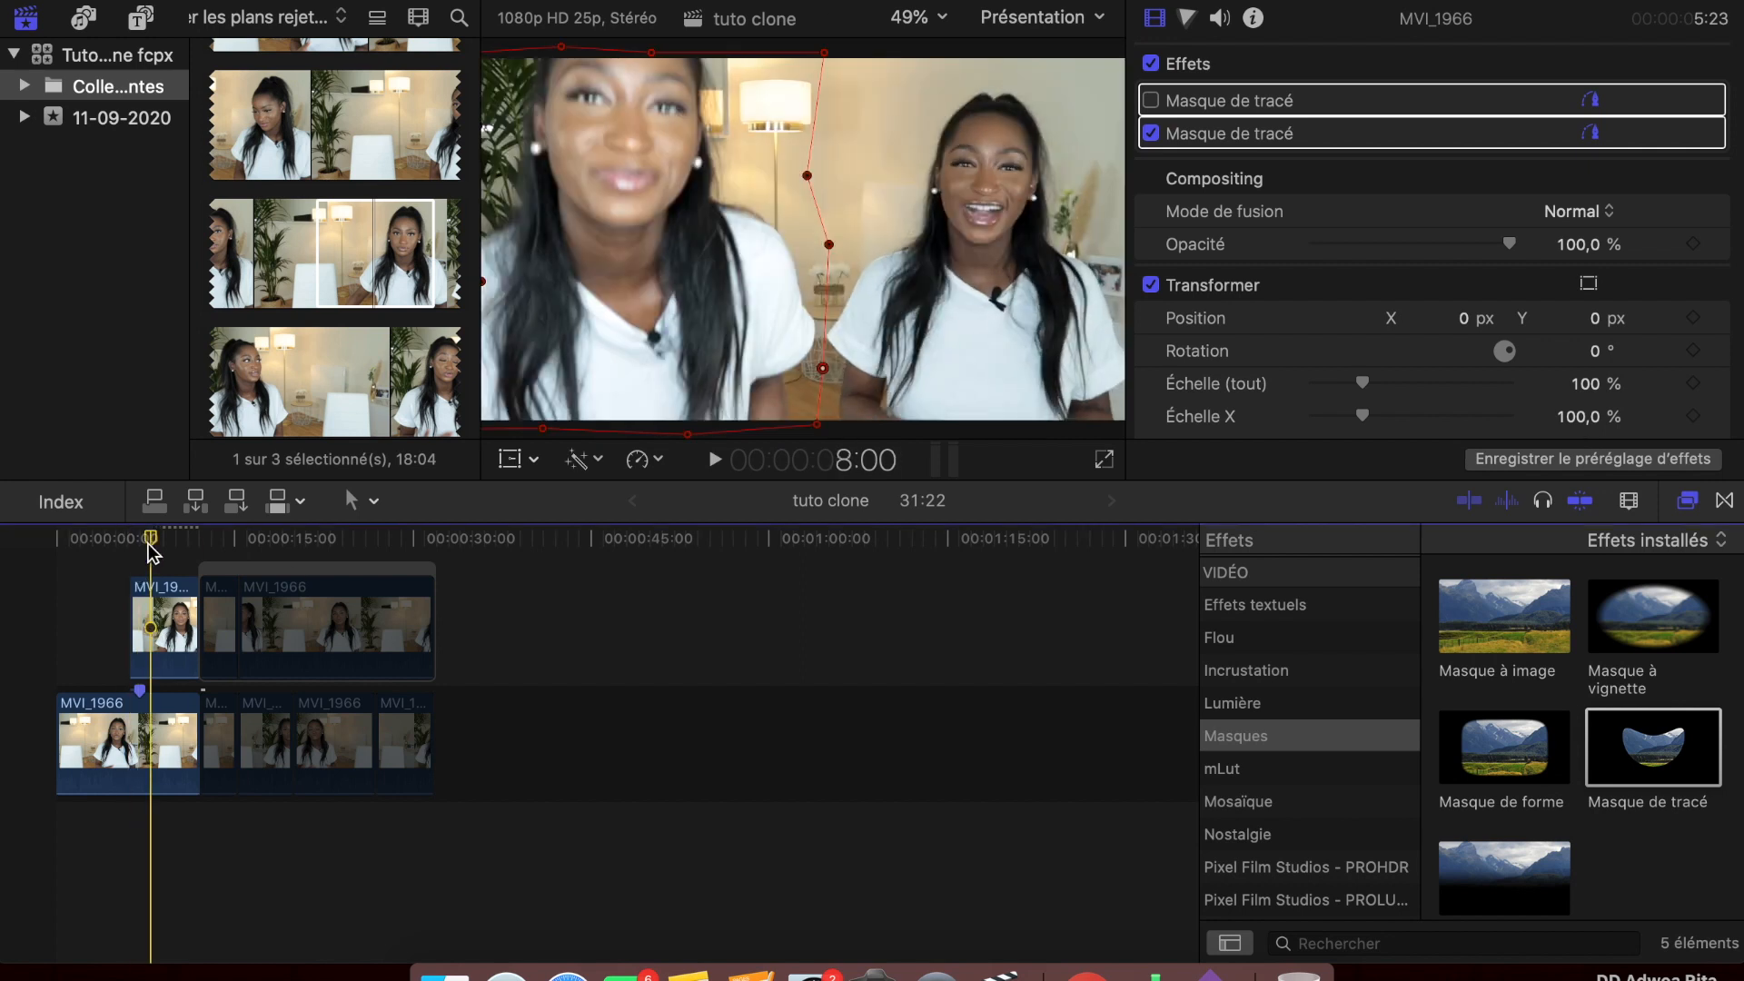
{"action": "key", "text": "space"}
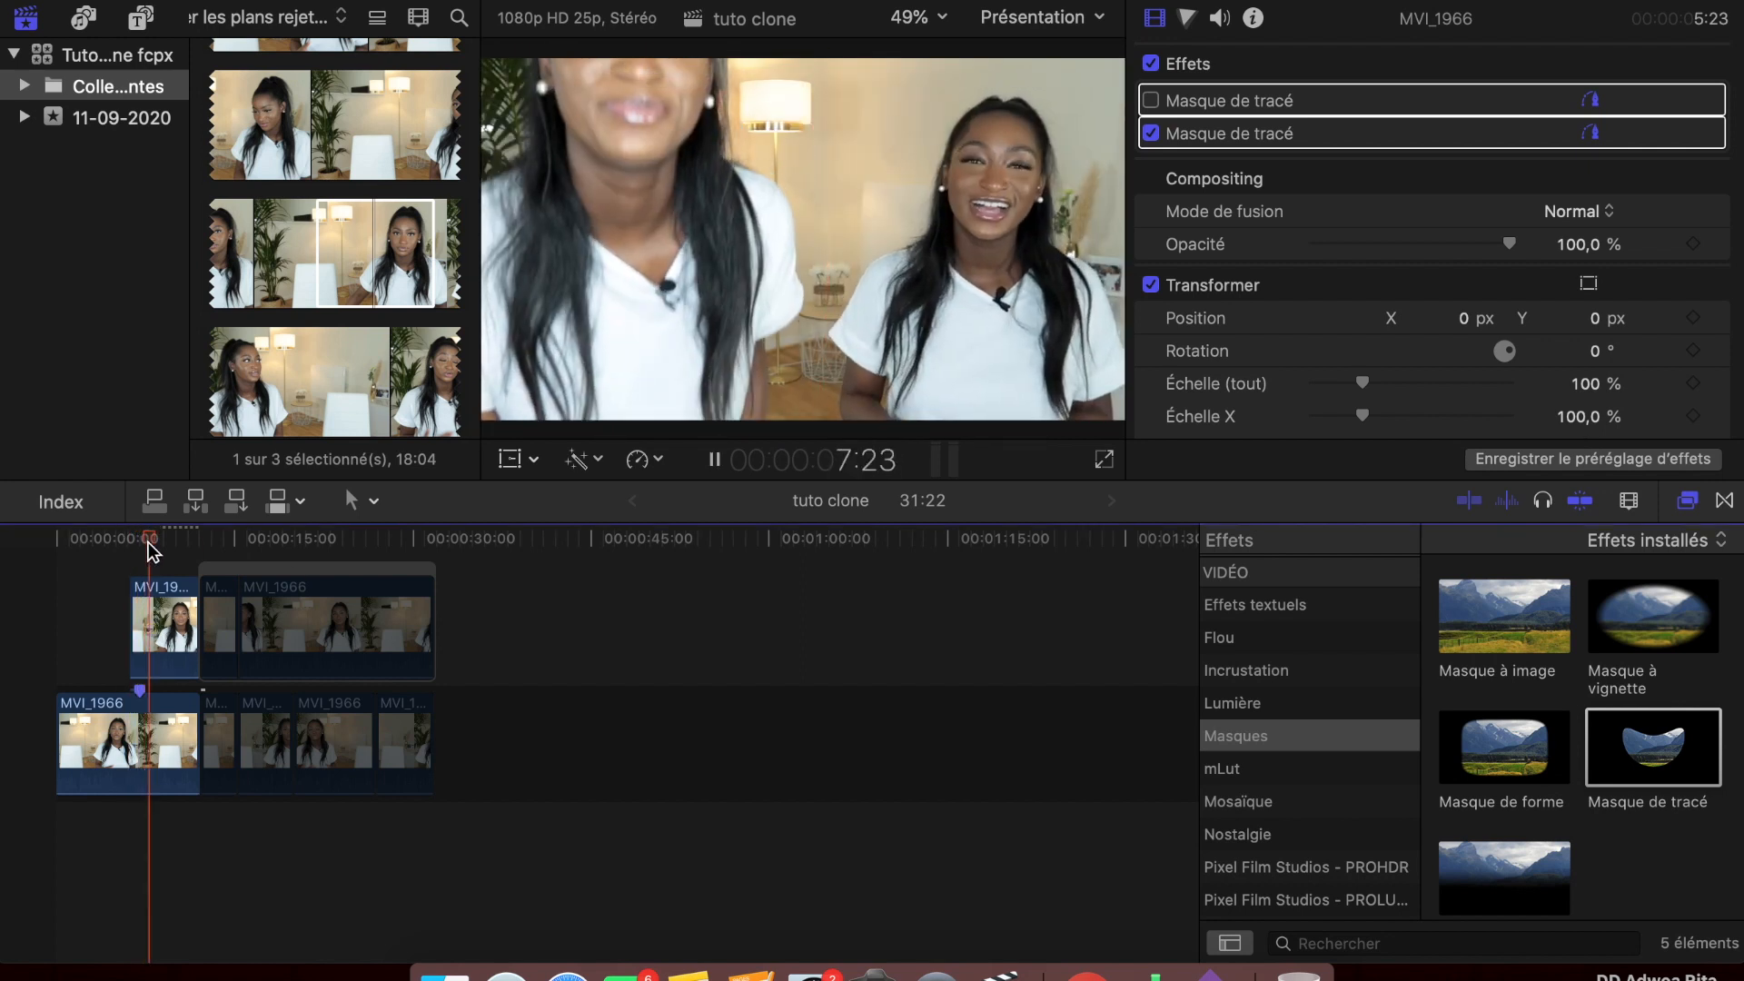
{"action": "key", "text": "space"}
{"action": "key", "text": "Left"}
{"action": "key", "text": "Left"}
{"action": "key", "text": "Left"}
{"action": "key", "text": "Left"}
{"action": "key", "text": "Left"}
{"action": "key", "text": "Left"}
{"action": "key", "text": "Left"}
{"action": "key", "text": "Left"}
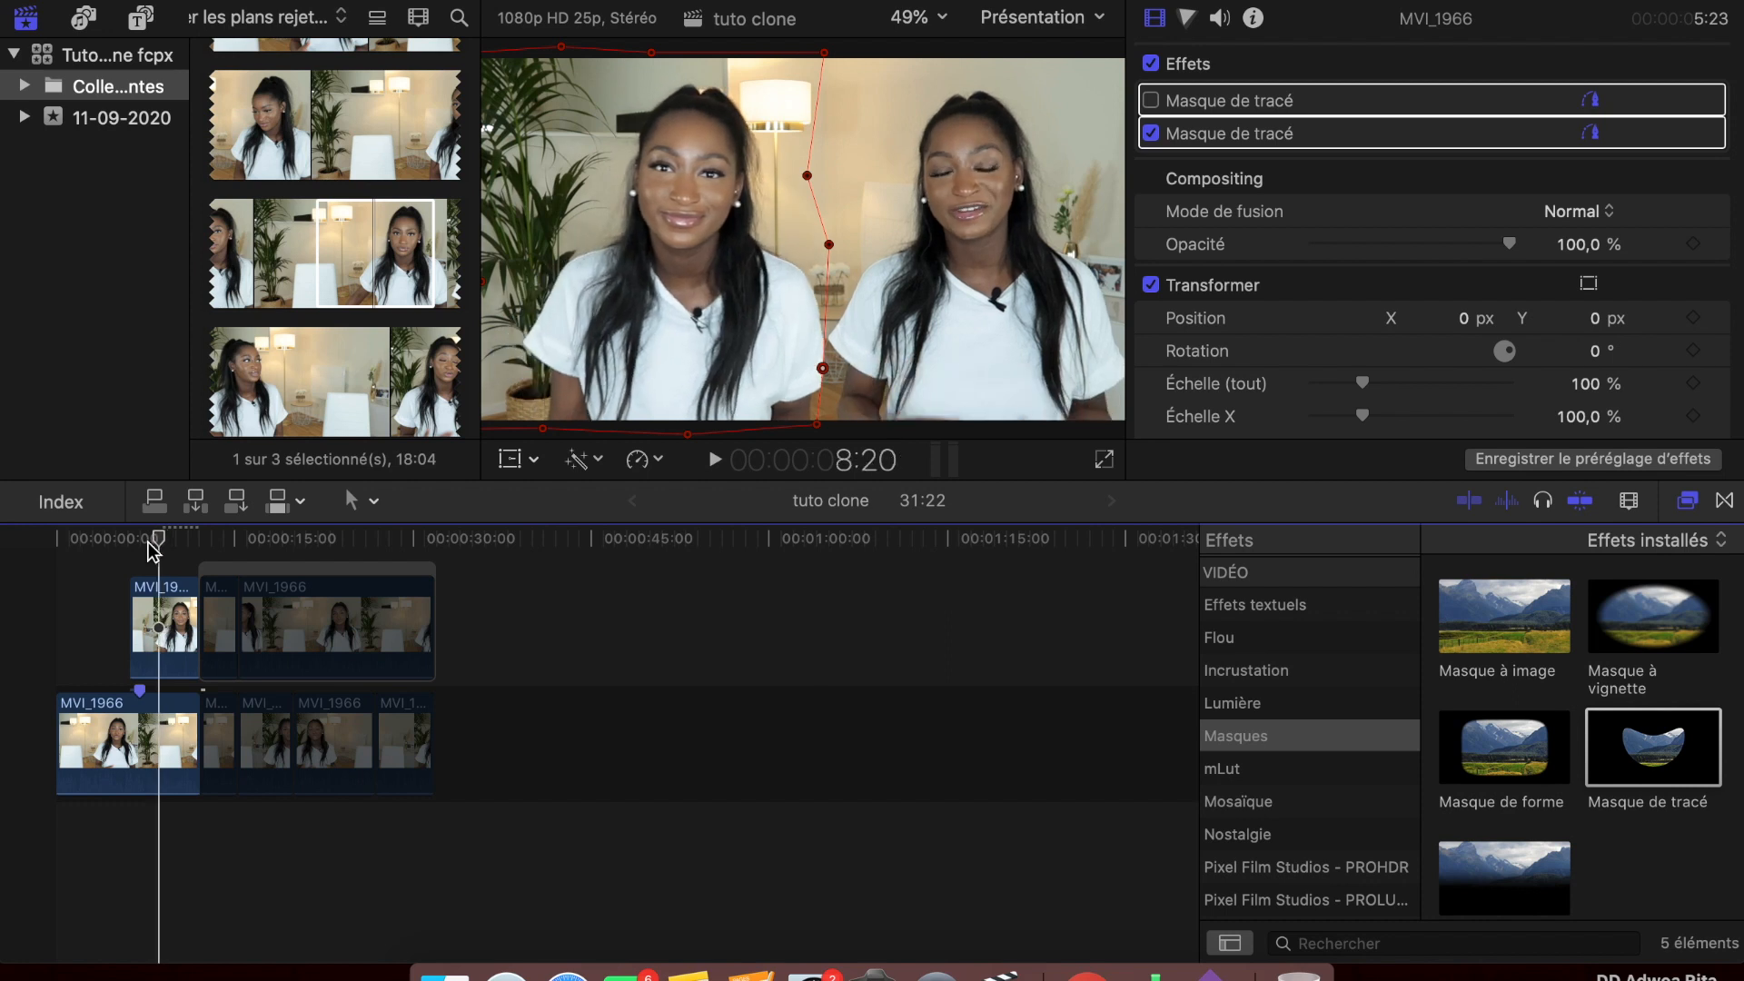
{"action": "left_click_drag", "start_coordinate": [823, 369], "coordinate": [832, 369]}
{"action": "left_click_drag", "start_coordinate": [827, 242], "coordinate": [839, 372]}
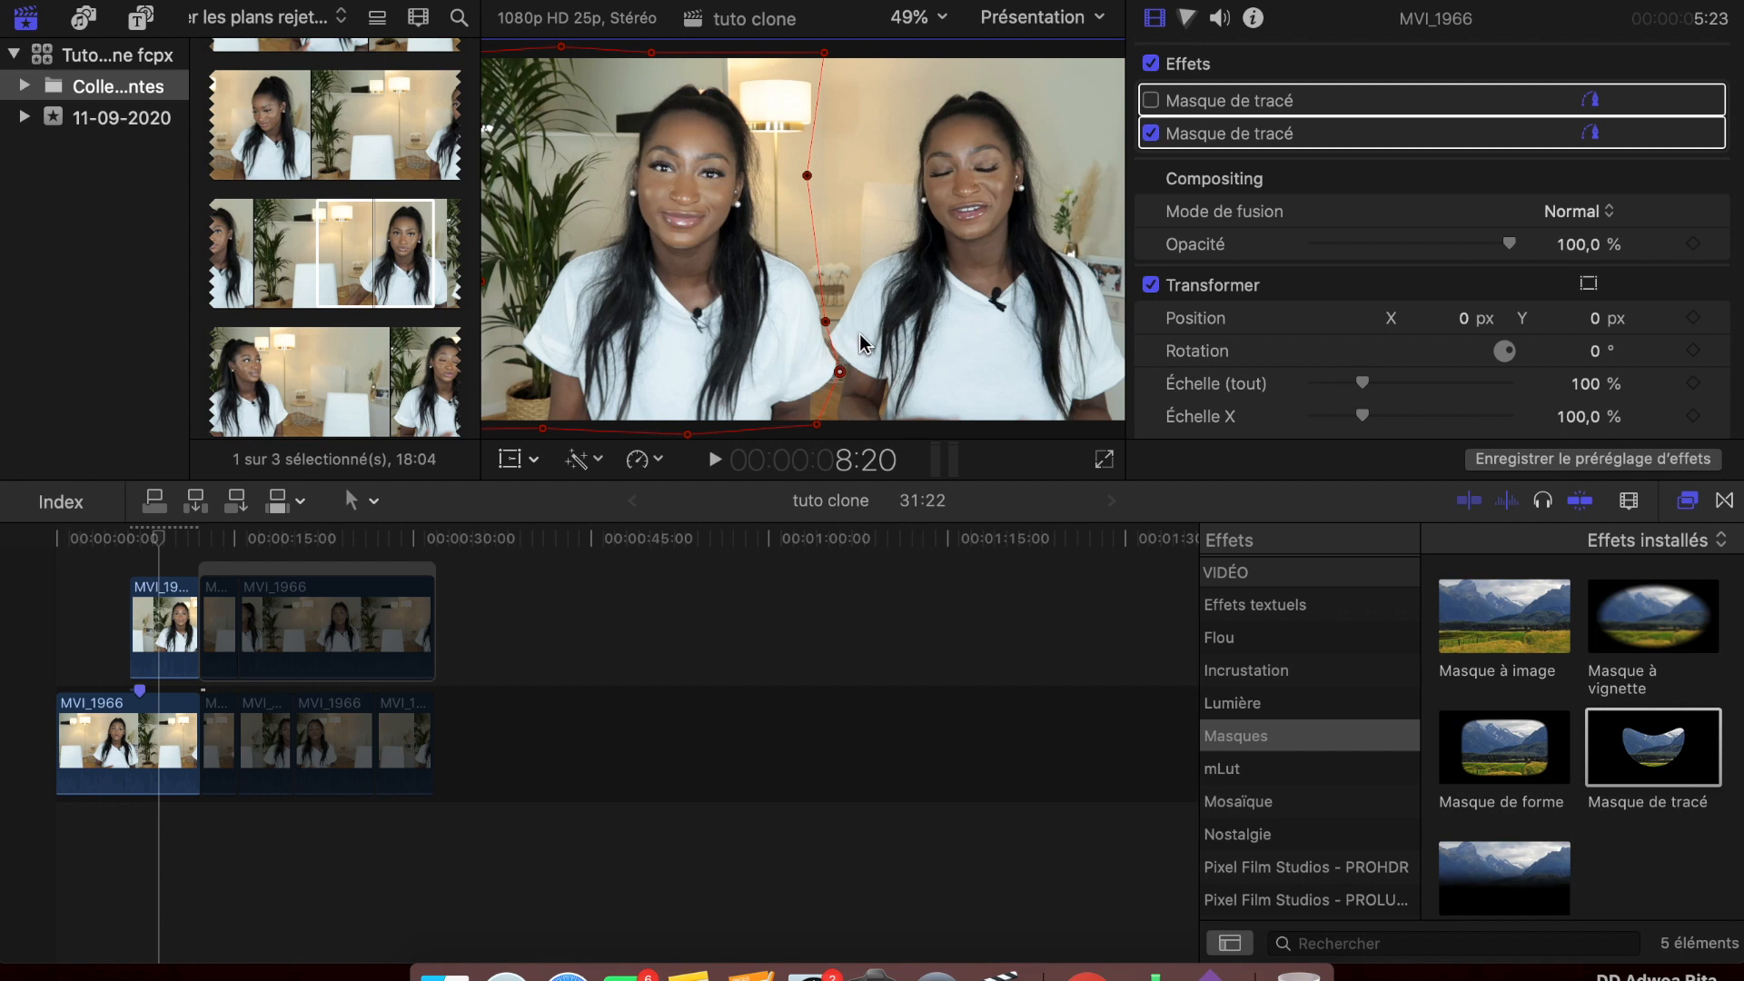
{"action": "left_click", "coordinate": [161, 544]}
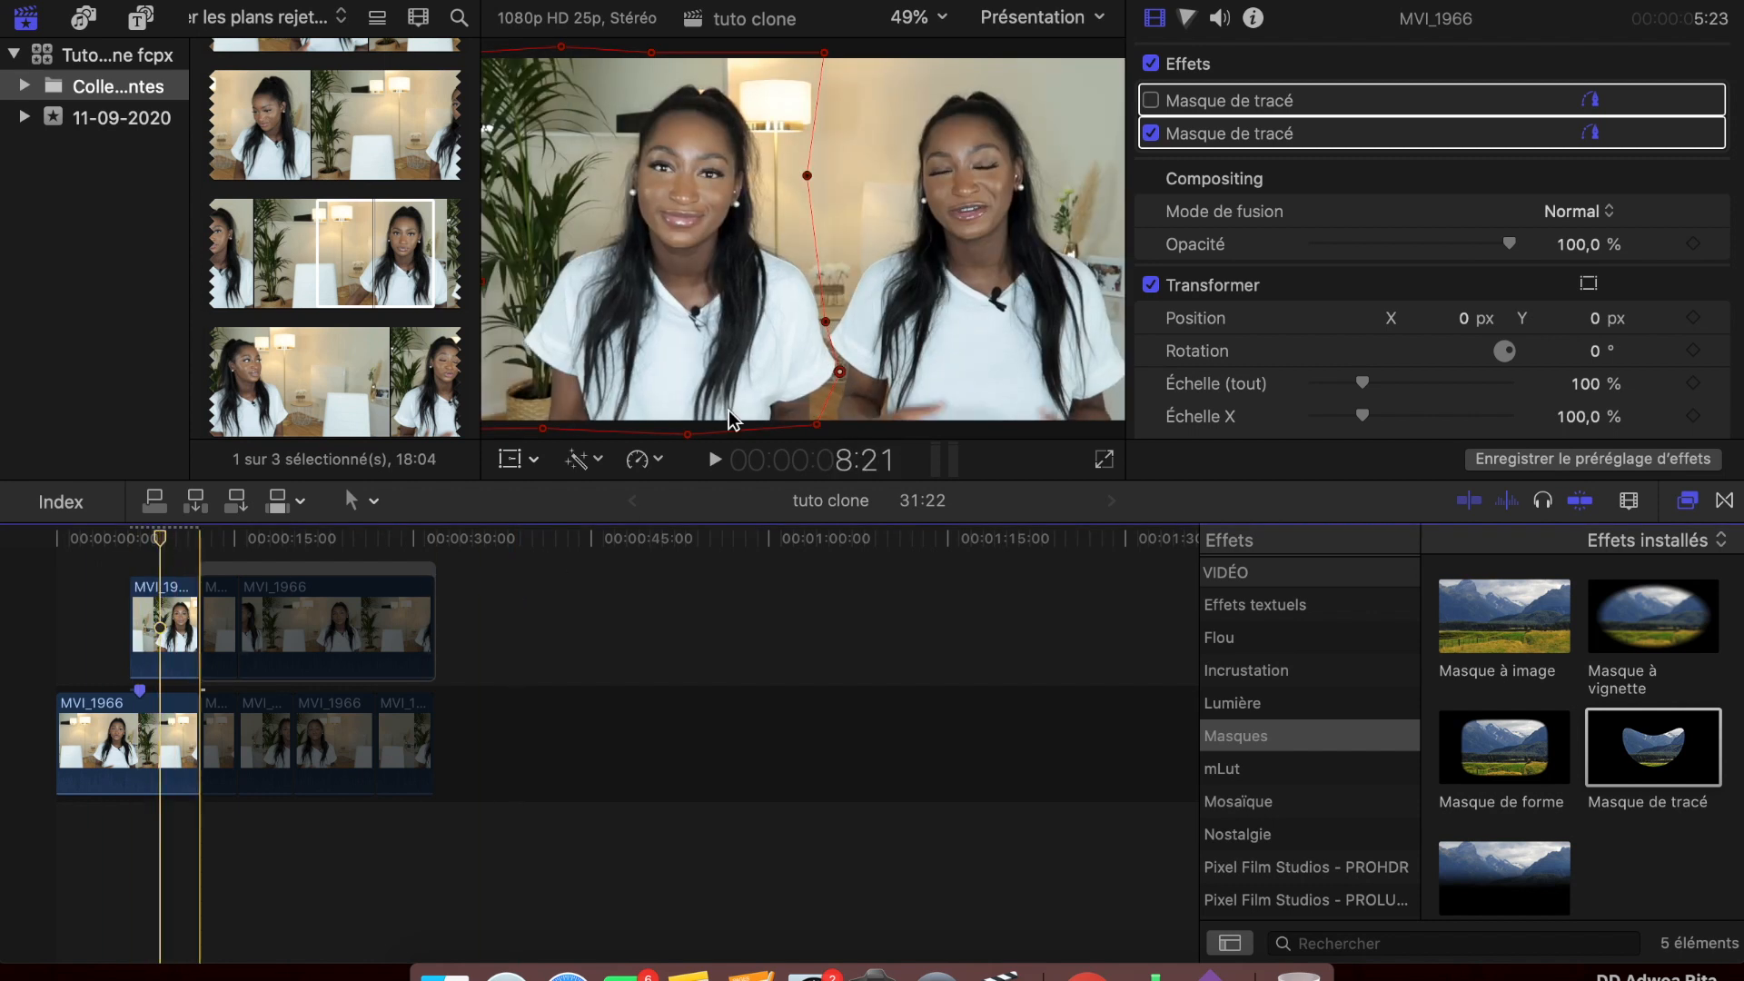
Step: Play the masked section to its end, and enable the second clip on both the main track and the upper track
{"action": "left_click", "coordinate": [713, 461]}
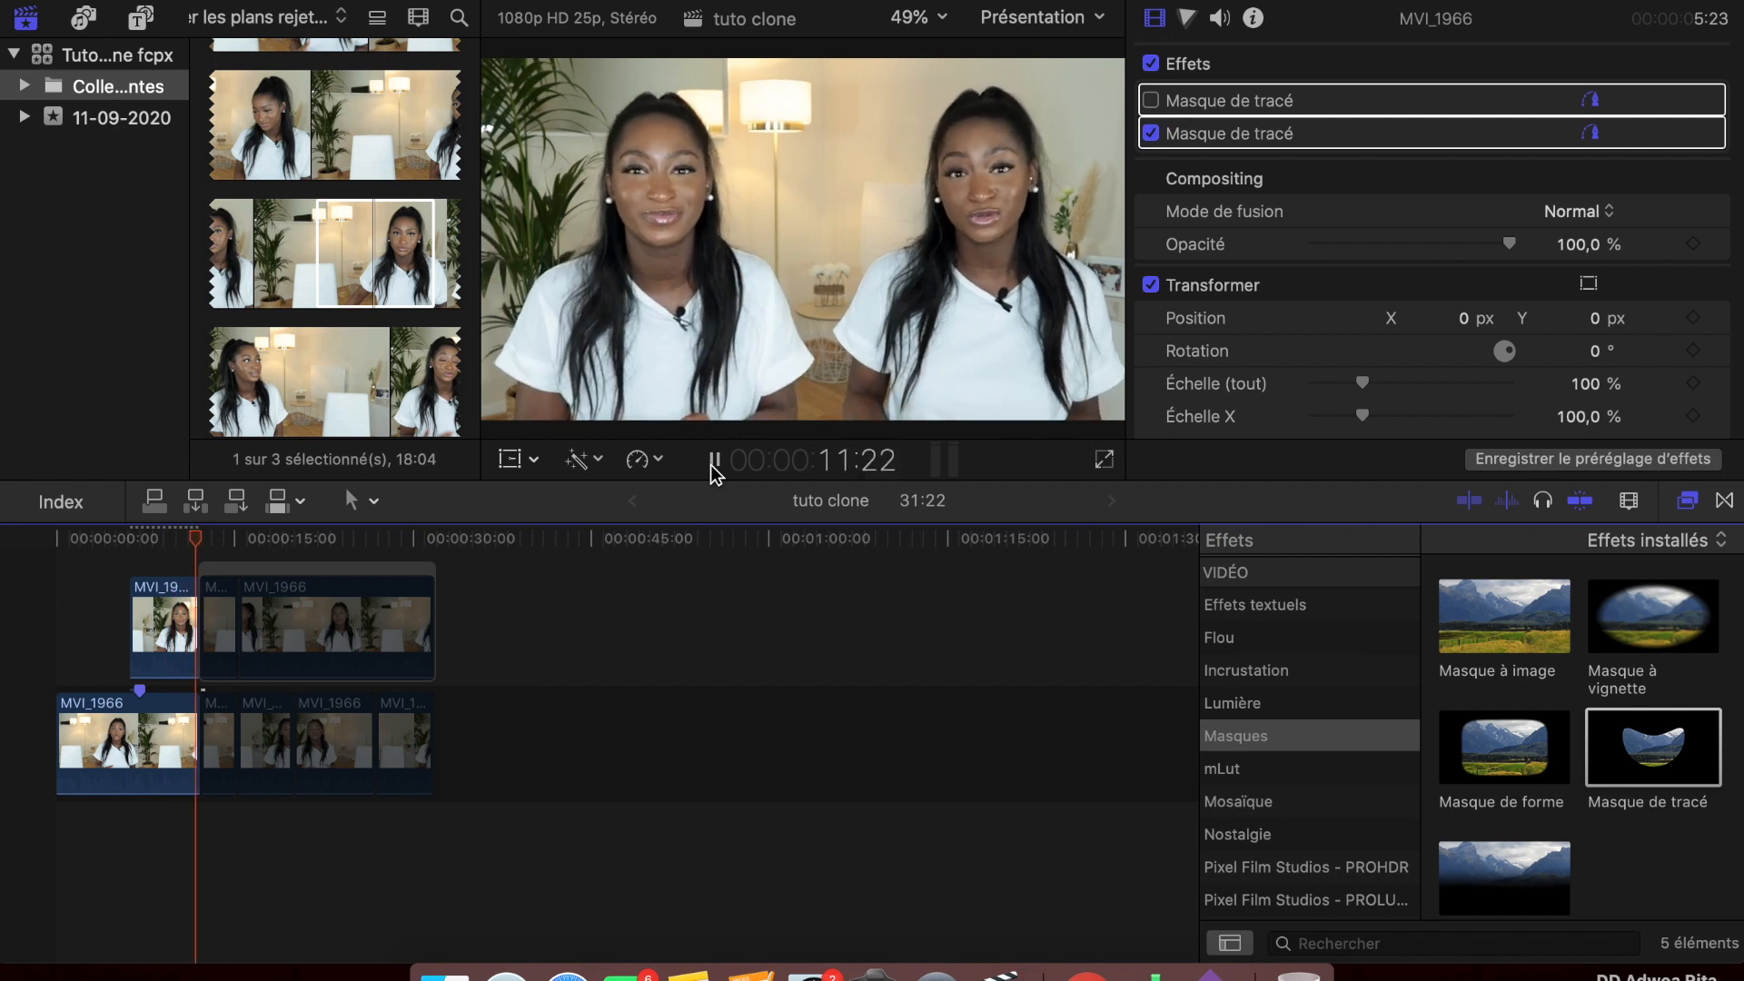
{"action": "left_click", "coordinate": [713, 461]}
{"action": "left_click", "coordinate": [222, 723]}
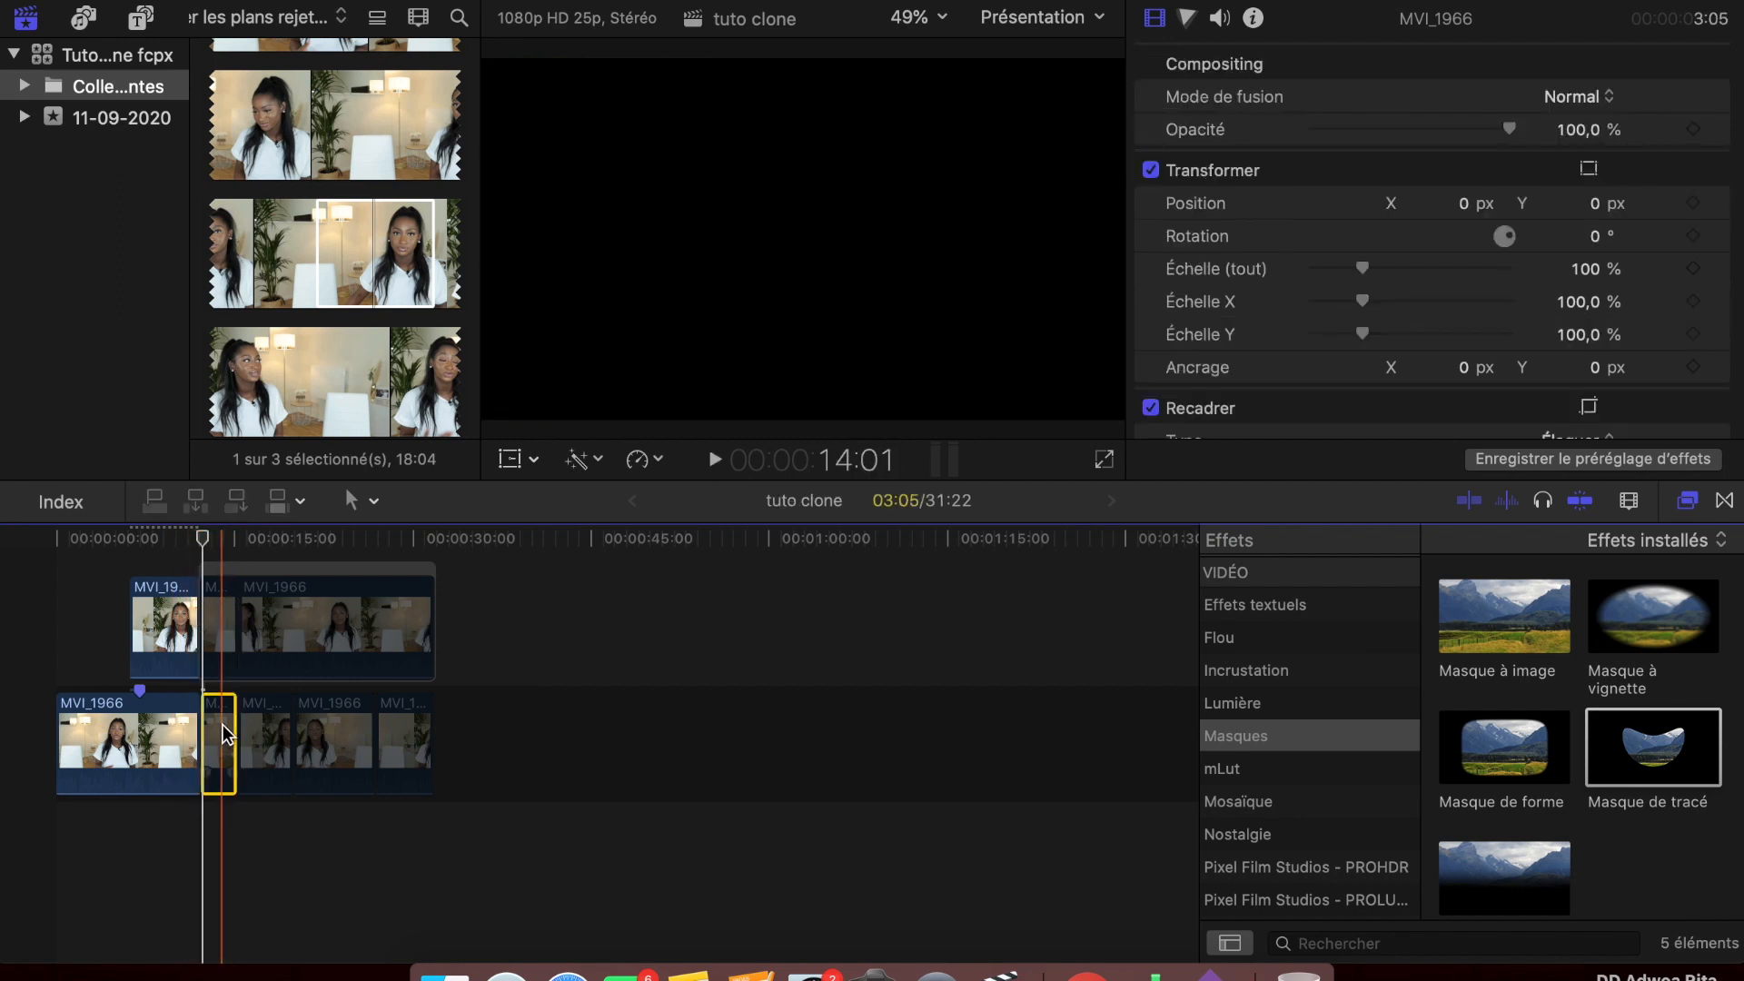
{"action": "key", "text": "space"}
{"action": "left_click", "coordinate": [198, 820]}
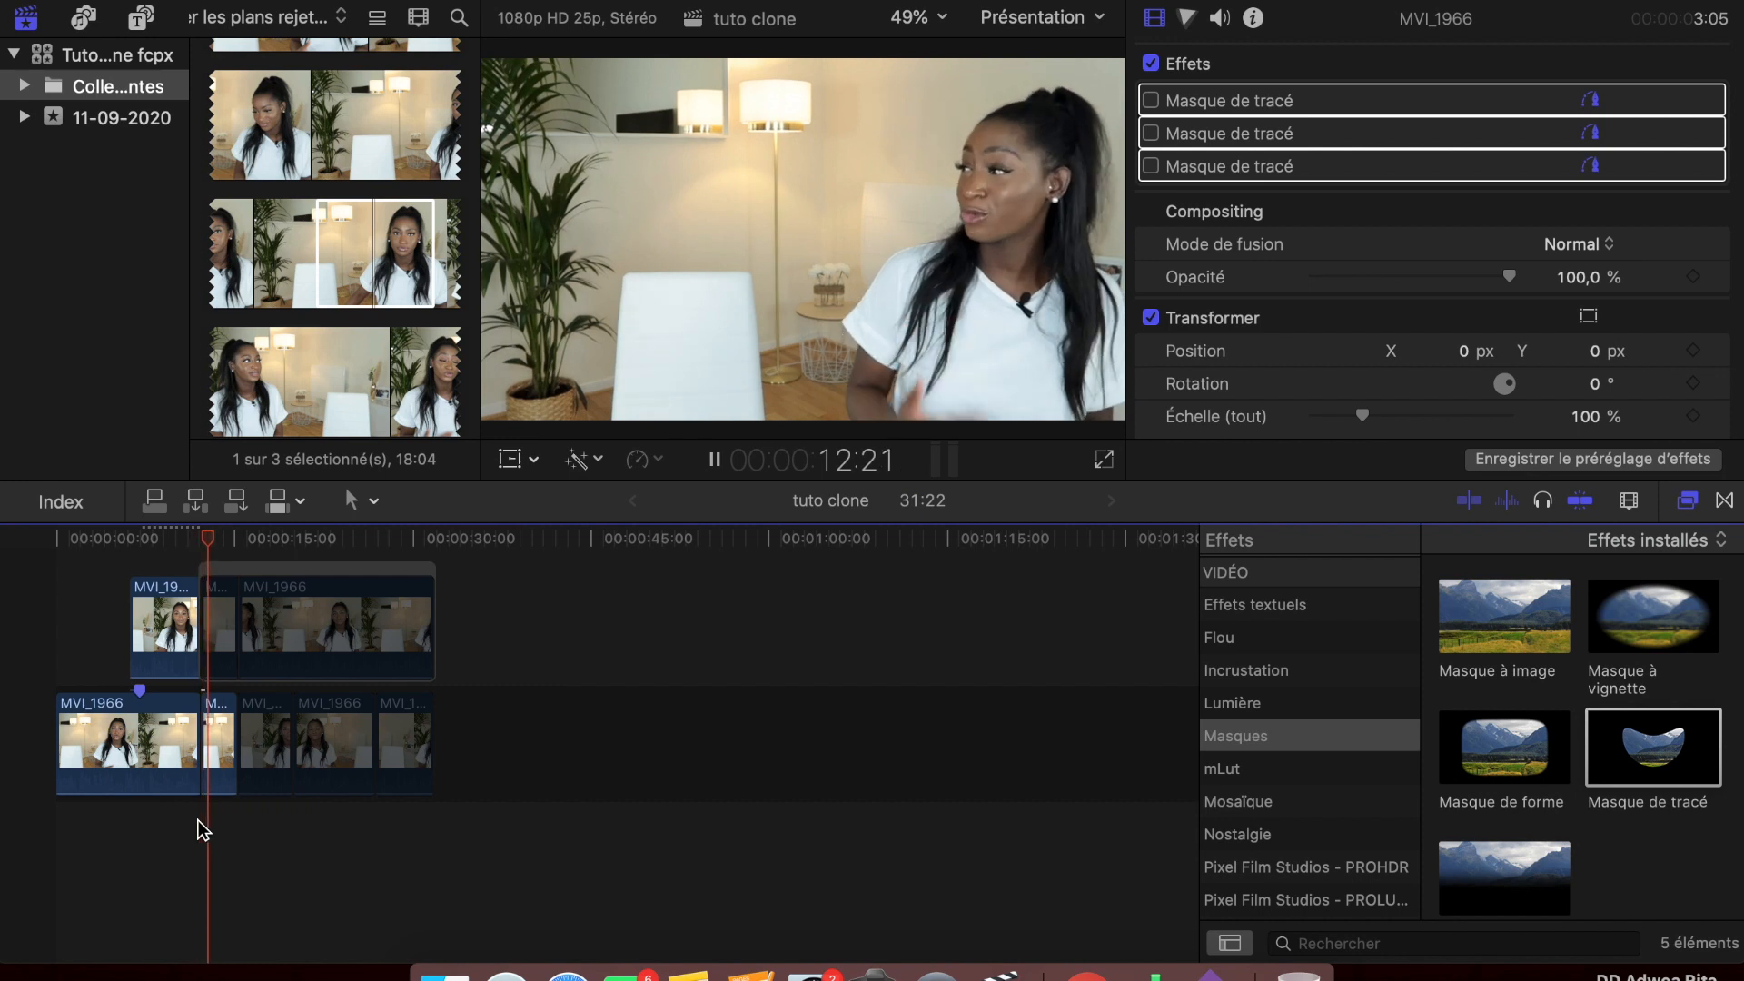
{"action": "left_click", "coordinate": [715, 460]}
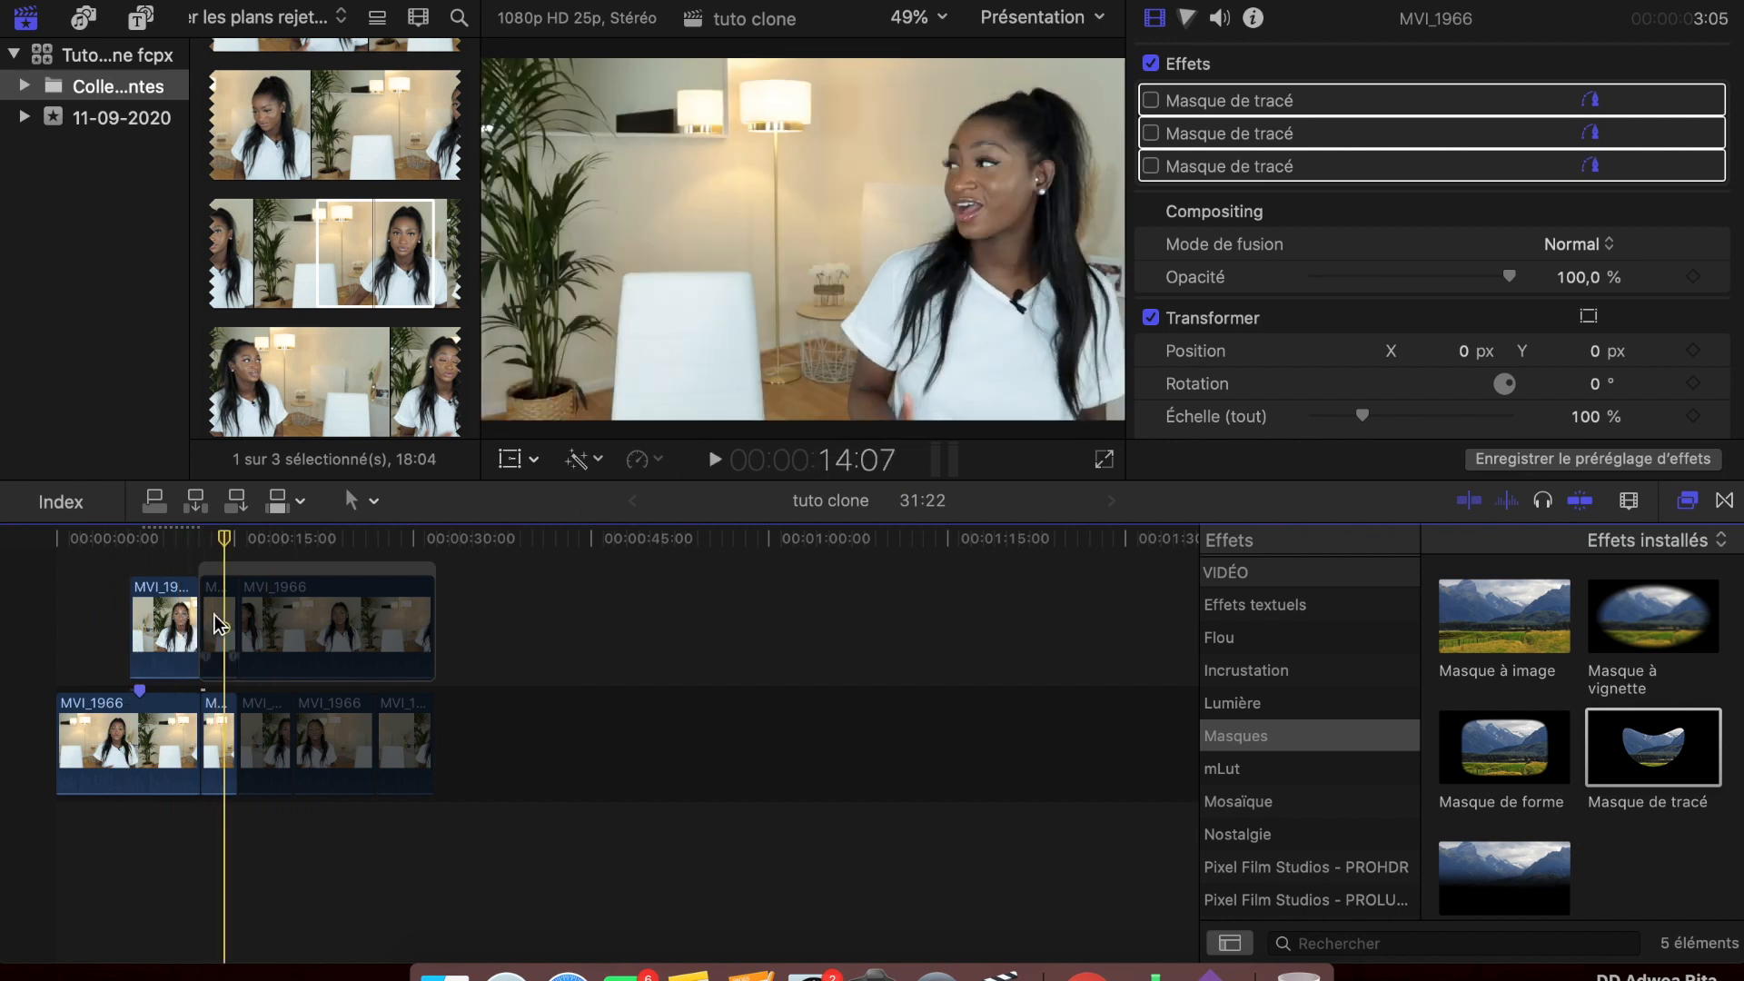
{"action": "left_click", "coordinate": [218, 625]}
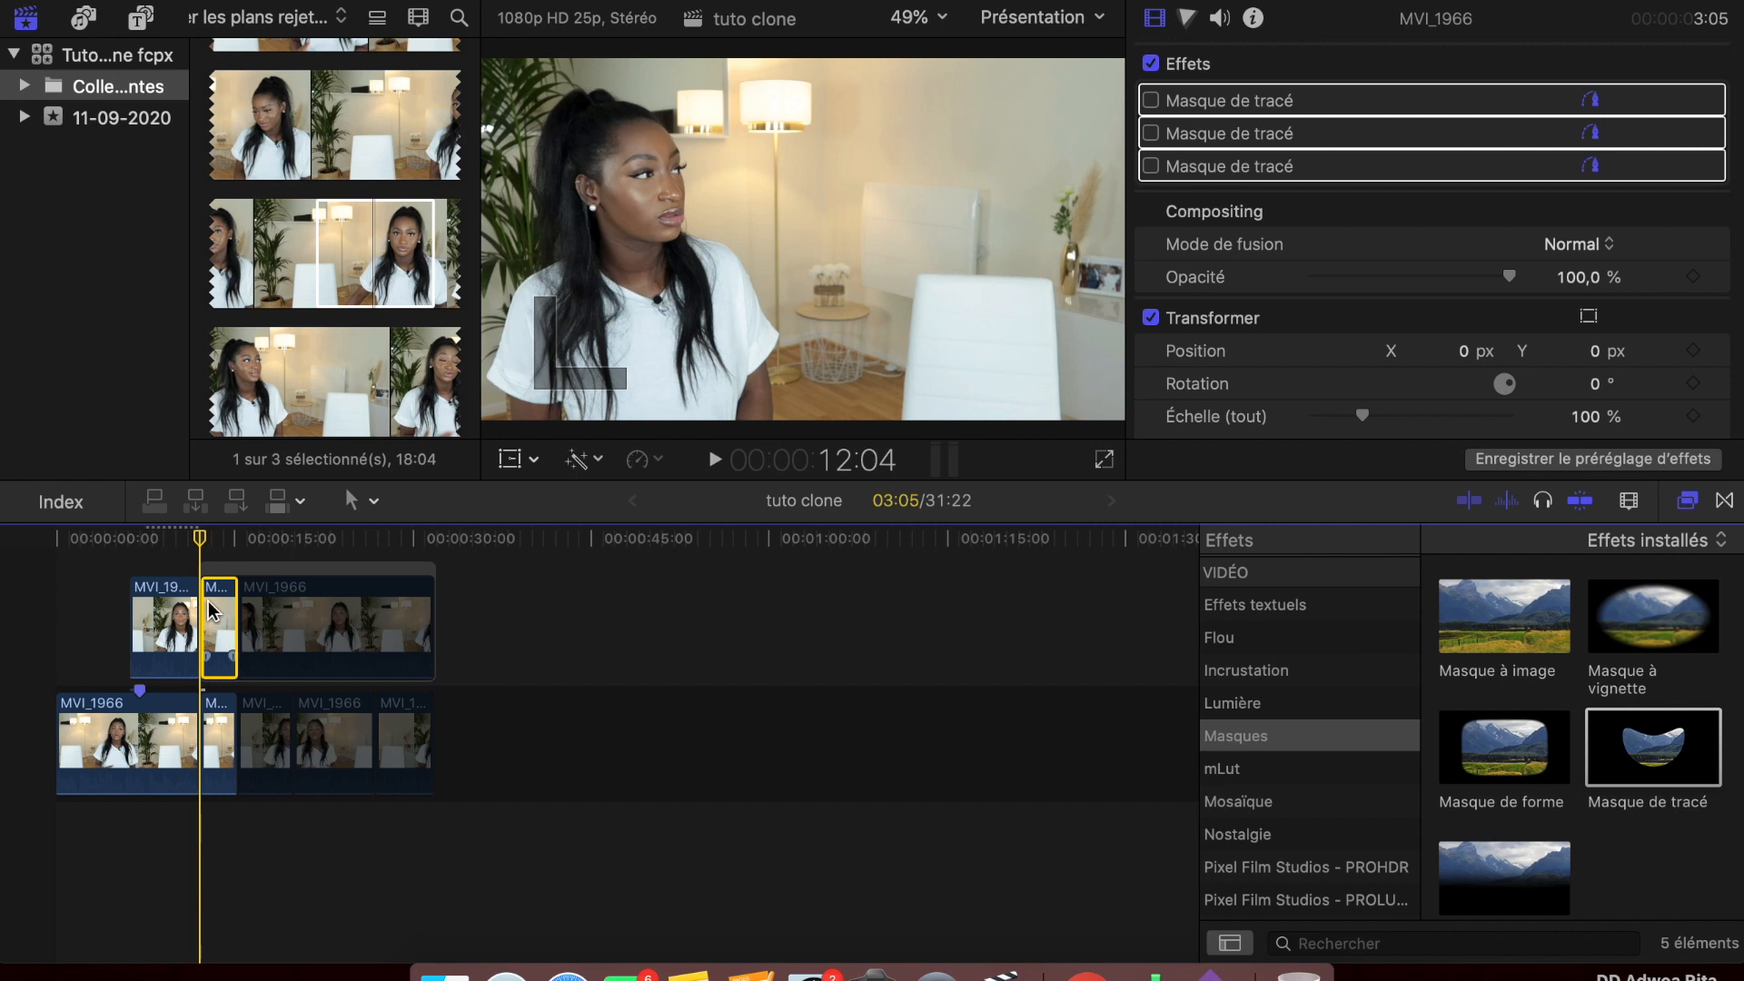
Step: Copy the first upper clip and paste only its second Masque de tracé onto the second upper clip, with keyframes set to Adapter par étirement
{"action": "left_click", "coordinate": [178, 549]}
{"action": "left_click", "coordinate": [175, 617]}
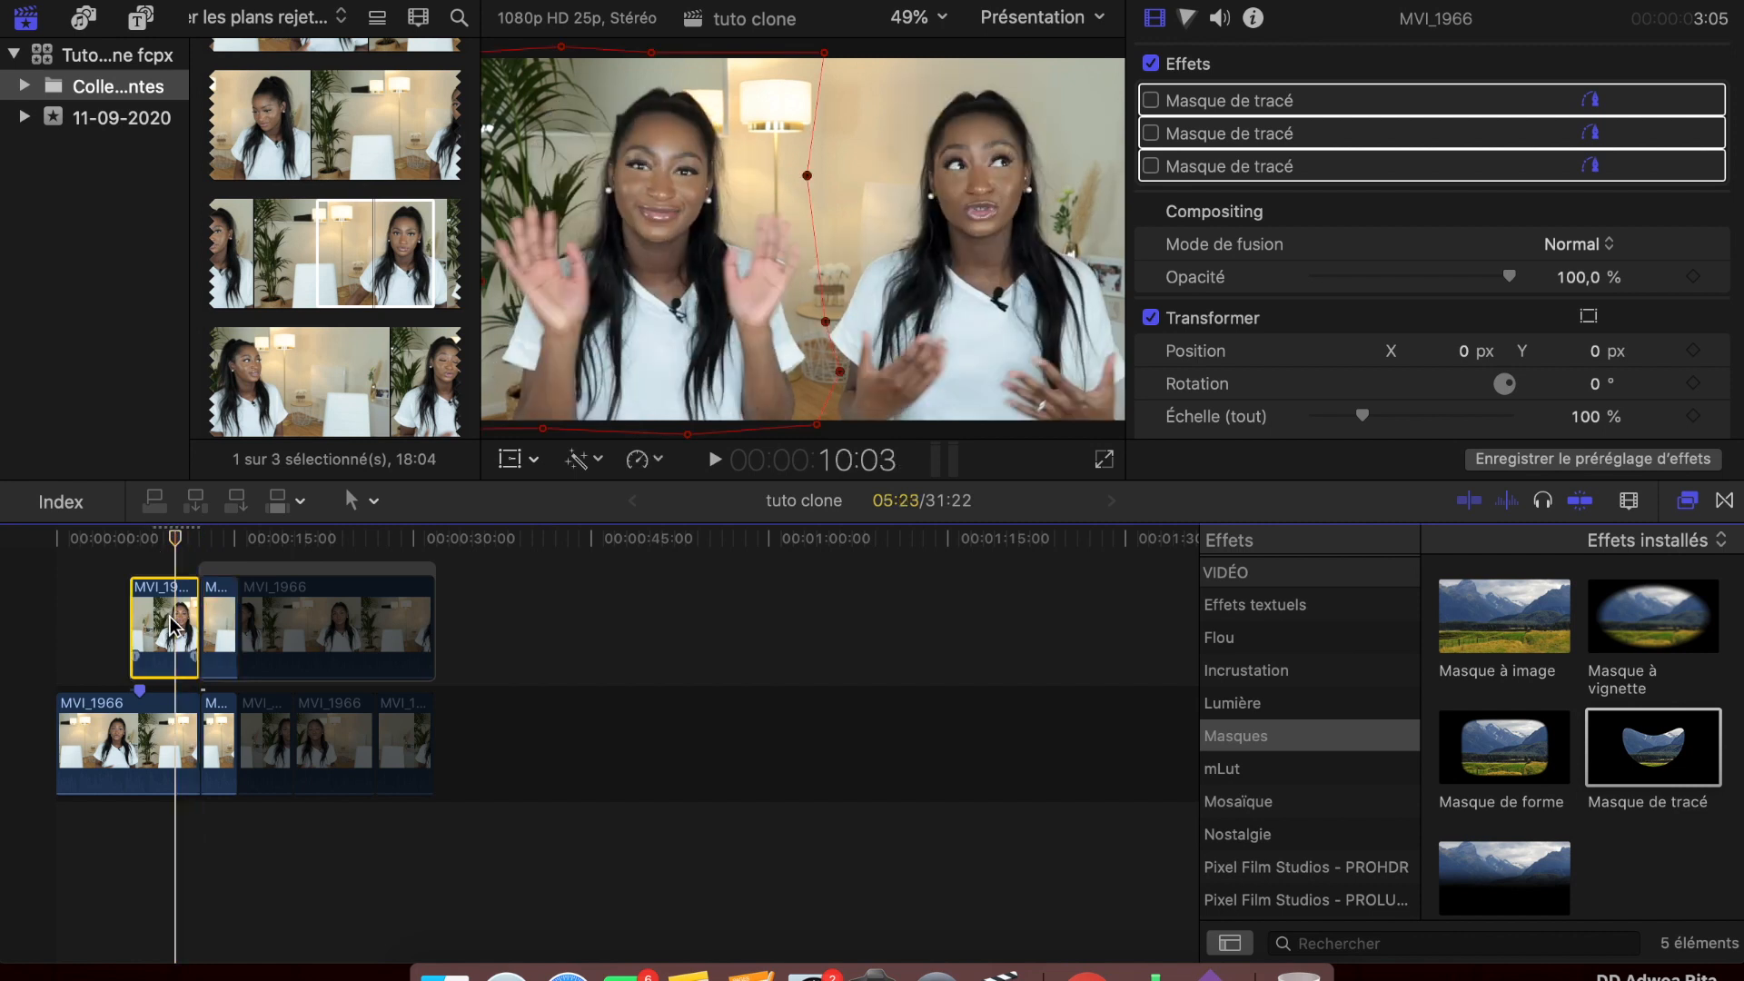
{"action": "left_click", "coordinate": [377, 1]}
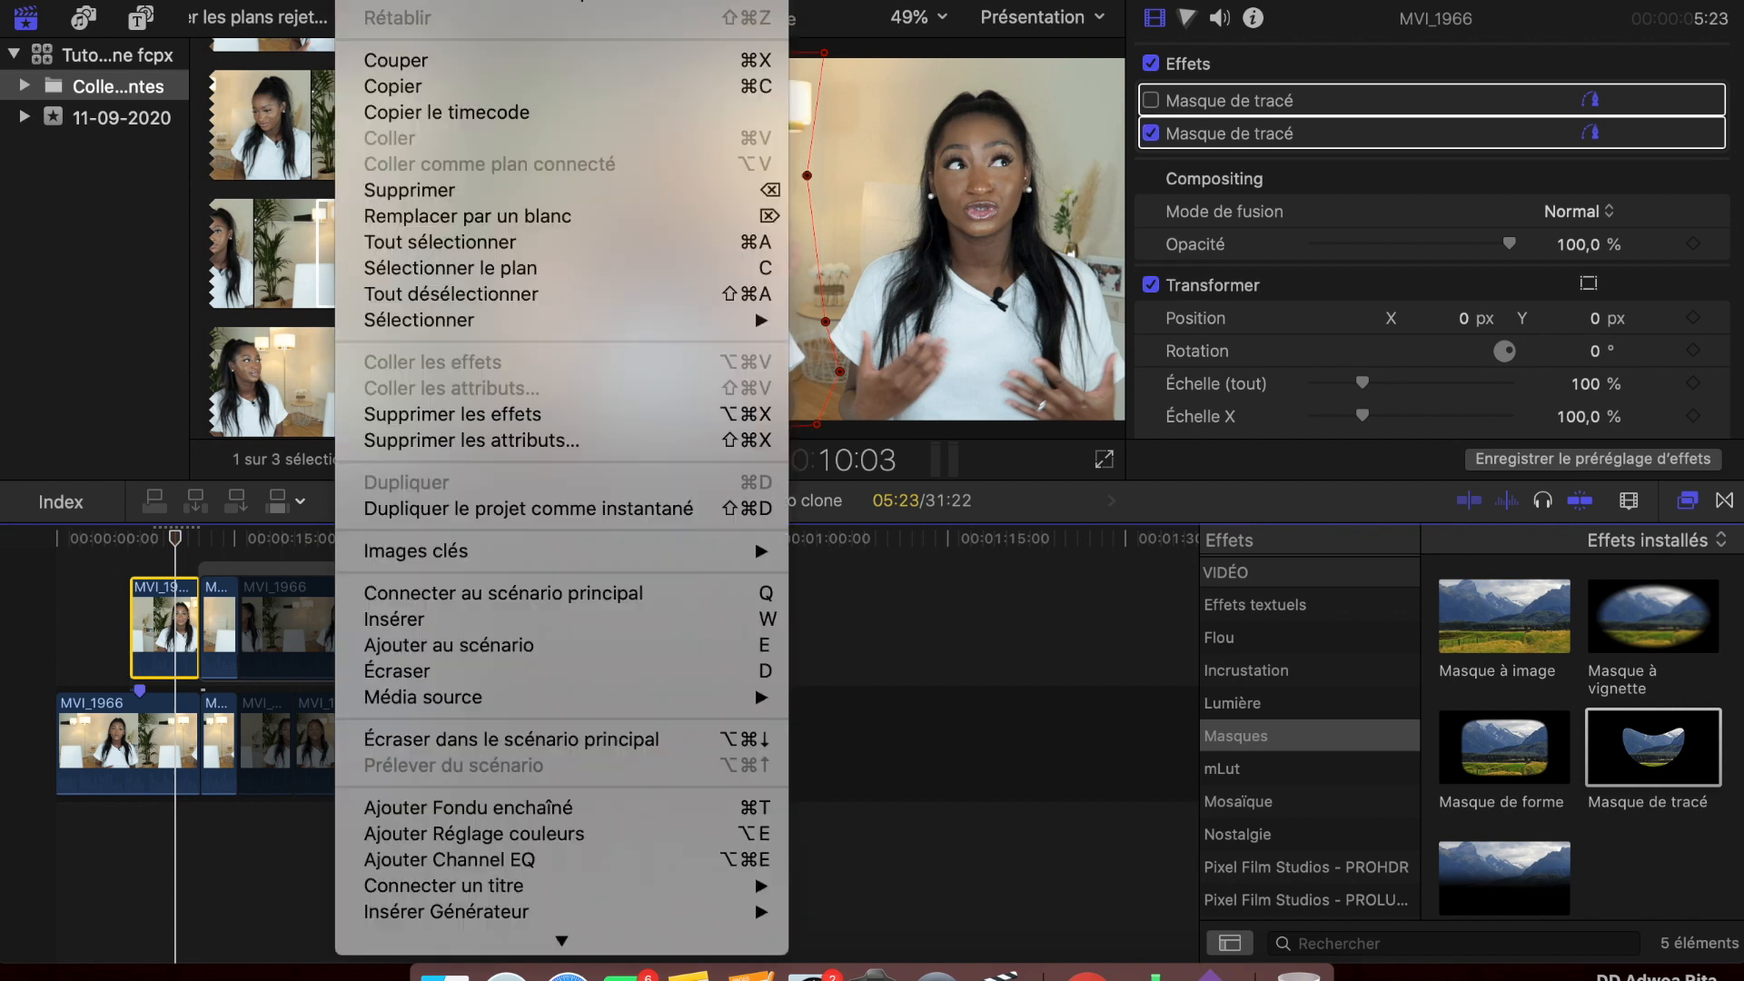
{"action": "left_click", "coordinate": [405, 92]}
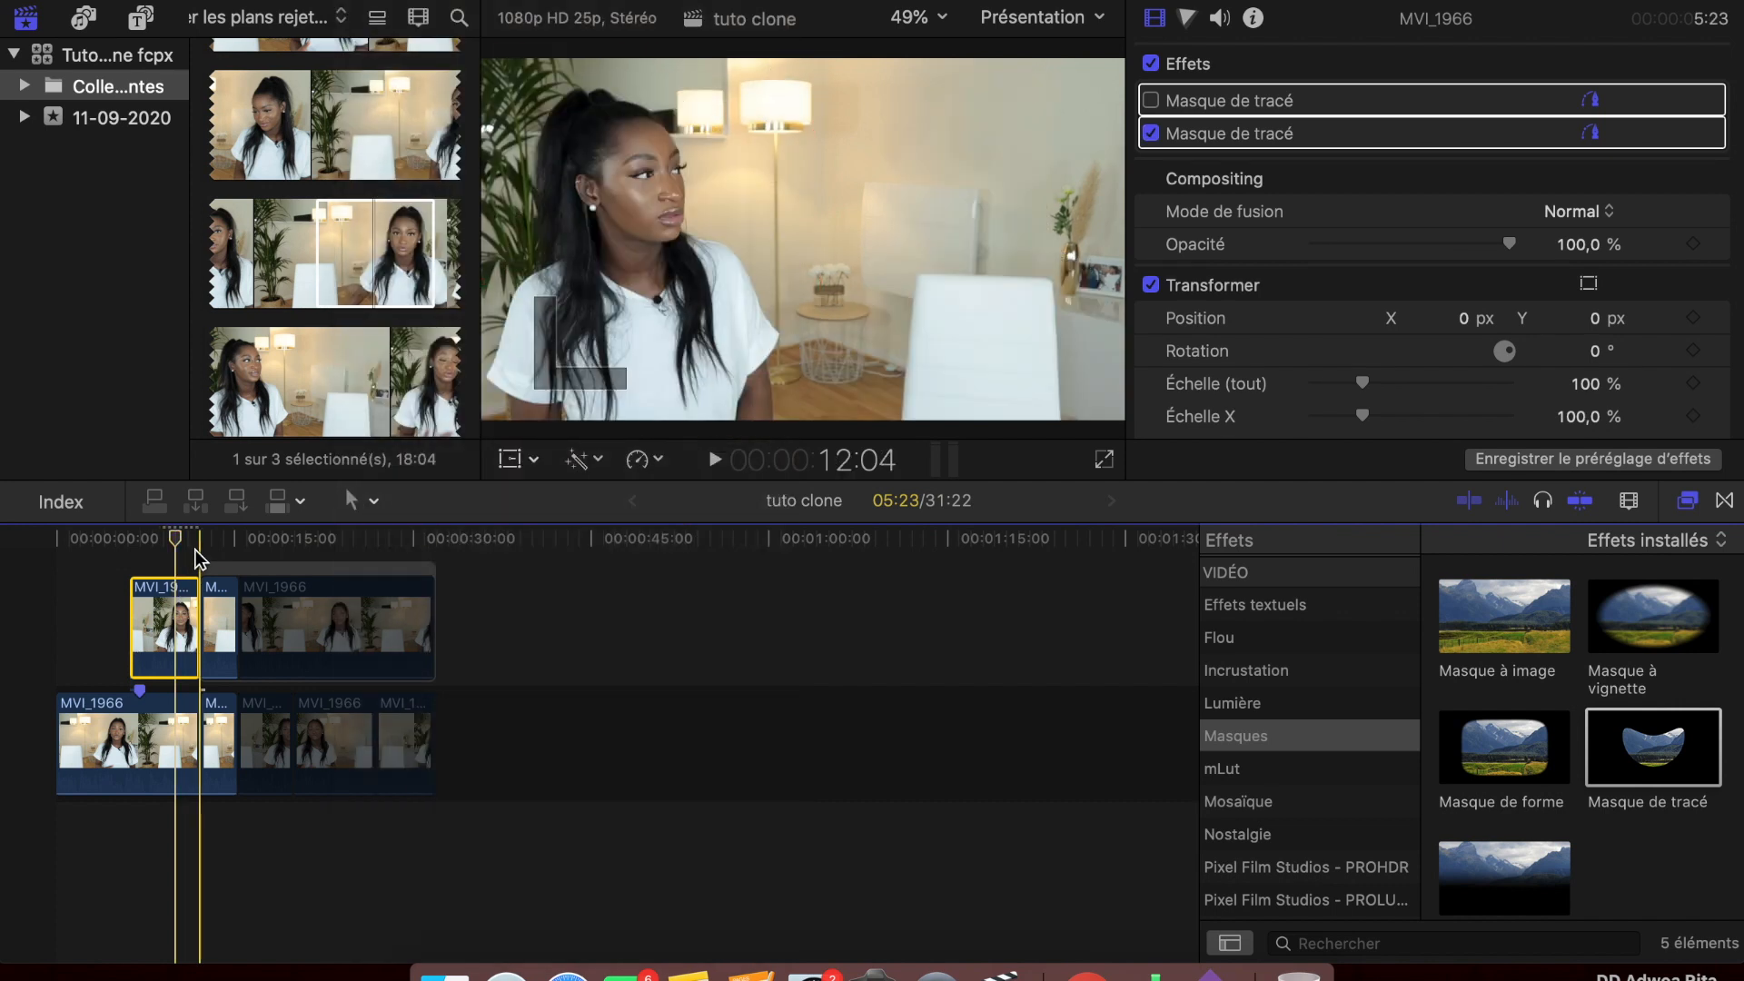
{"action": "key", "text": "space"}
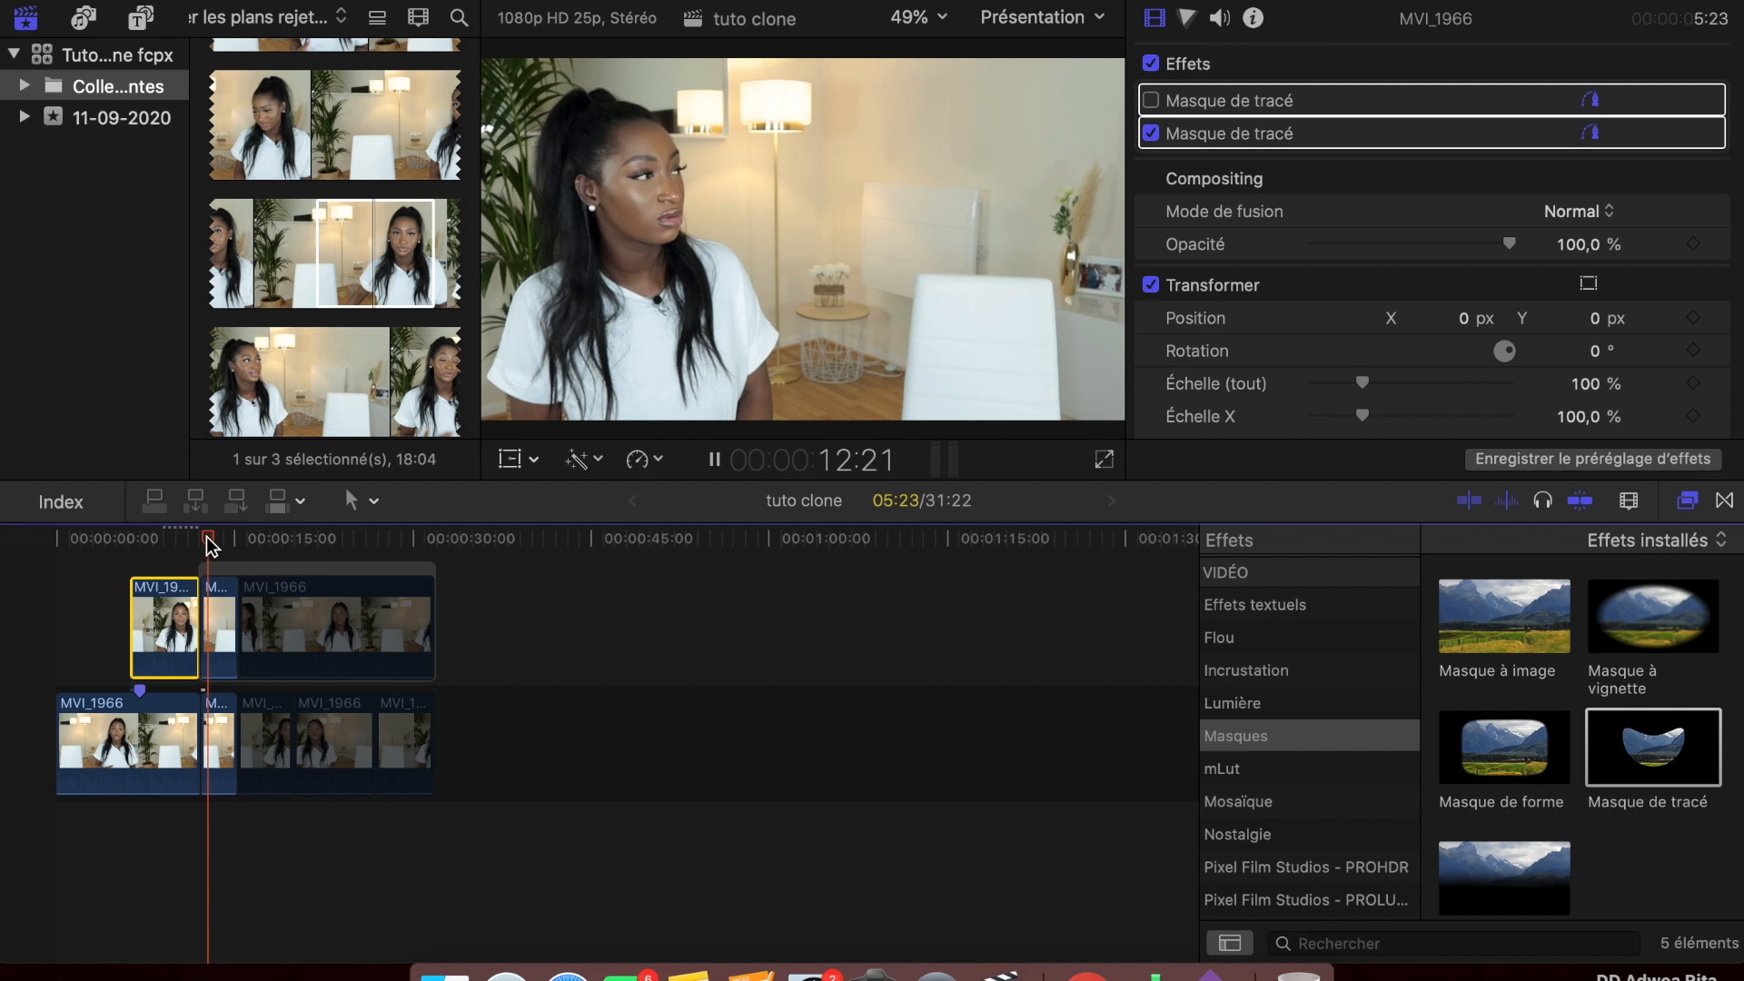
{"action": "left_click", "coordinate": [218, 617]}
{"action": "left_click", "coordinate": [367, 1]}
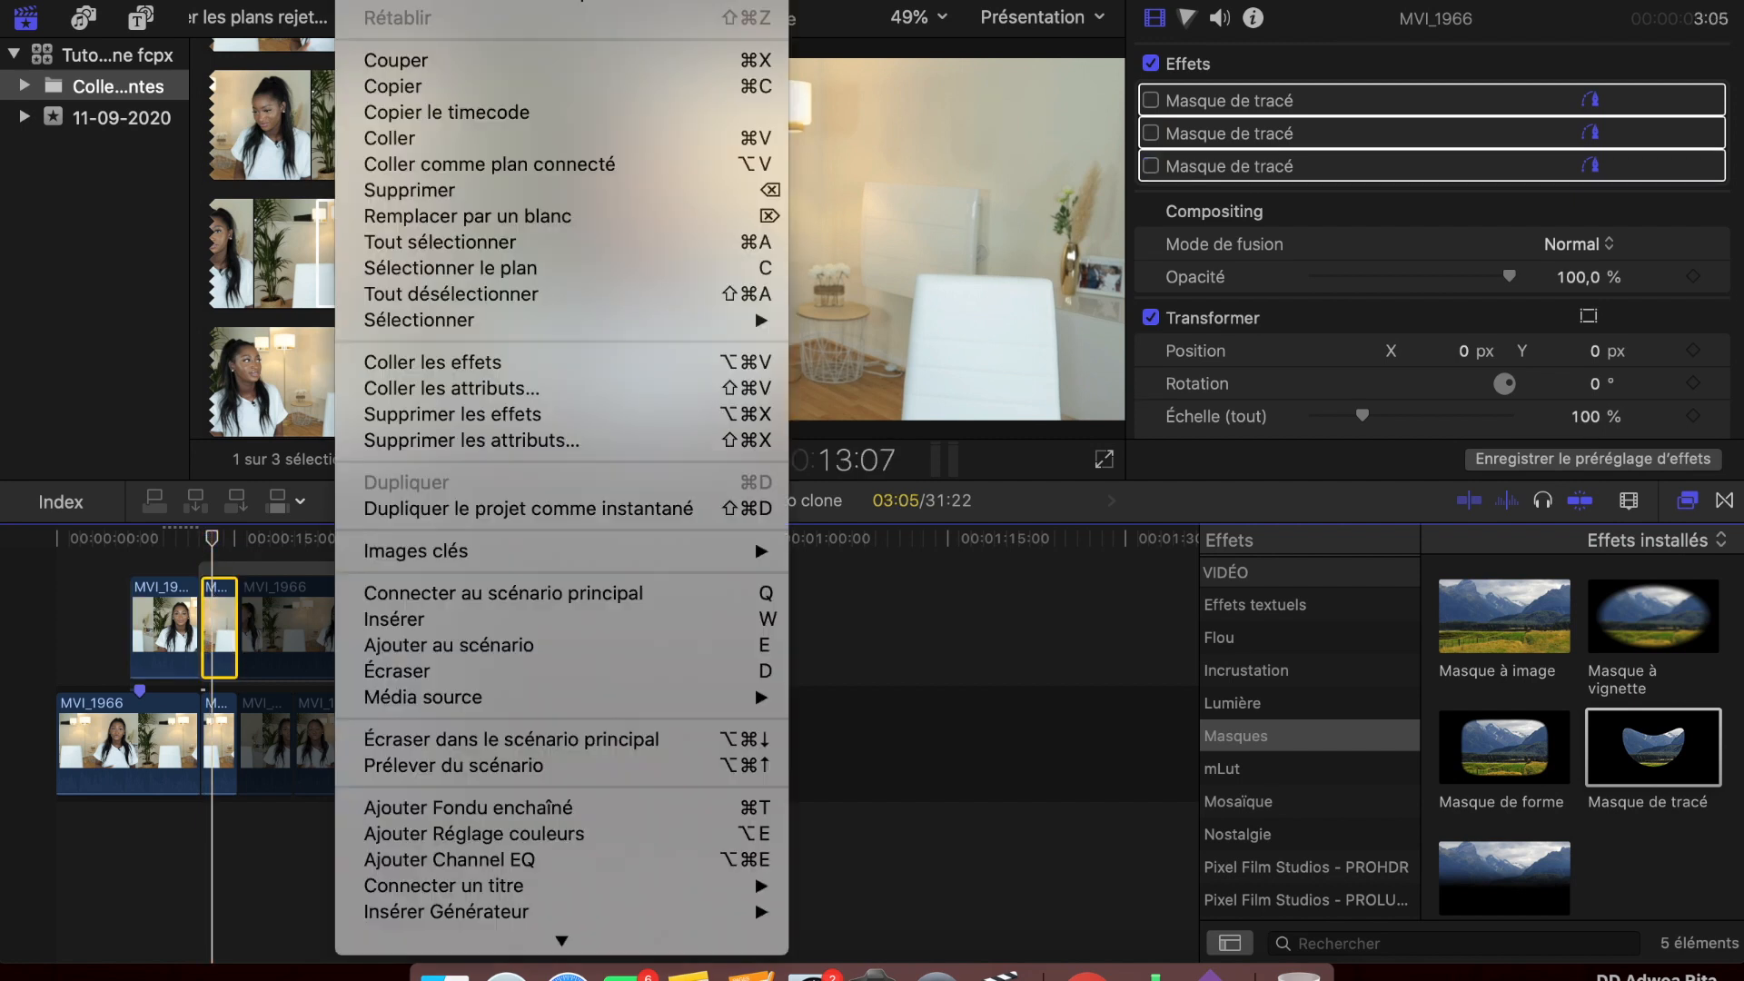
{"action": "left_click", "coordinate": [536, 389]}
{"action": "left_click", "coordinate": [634, 355]}
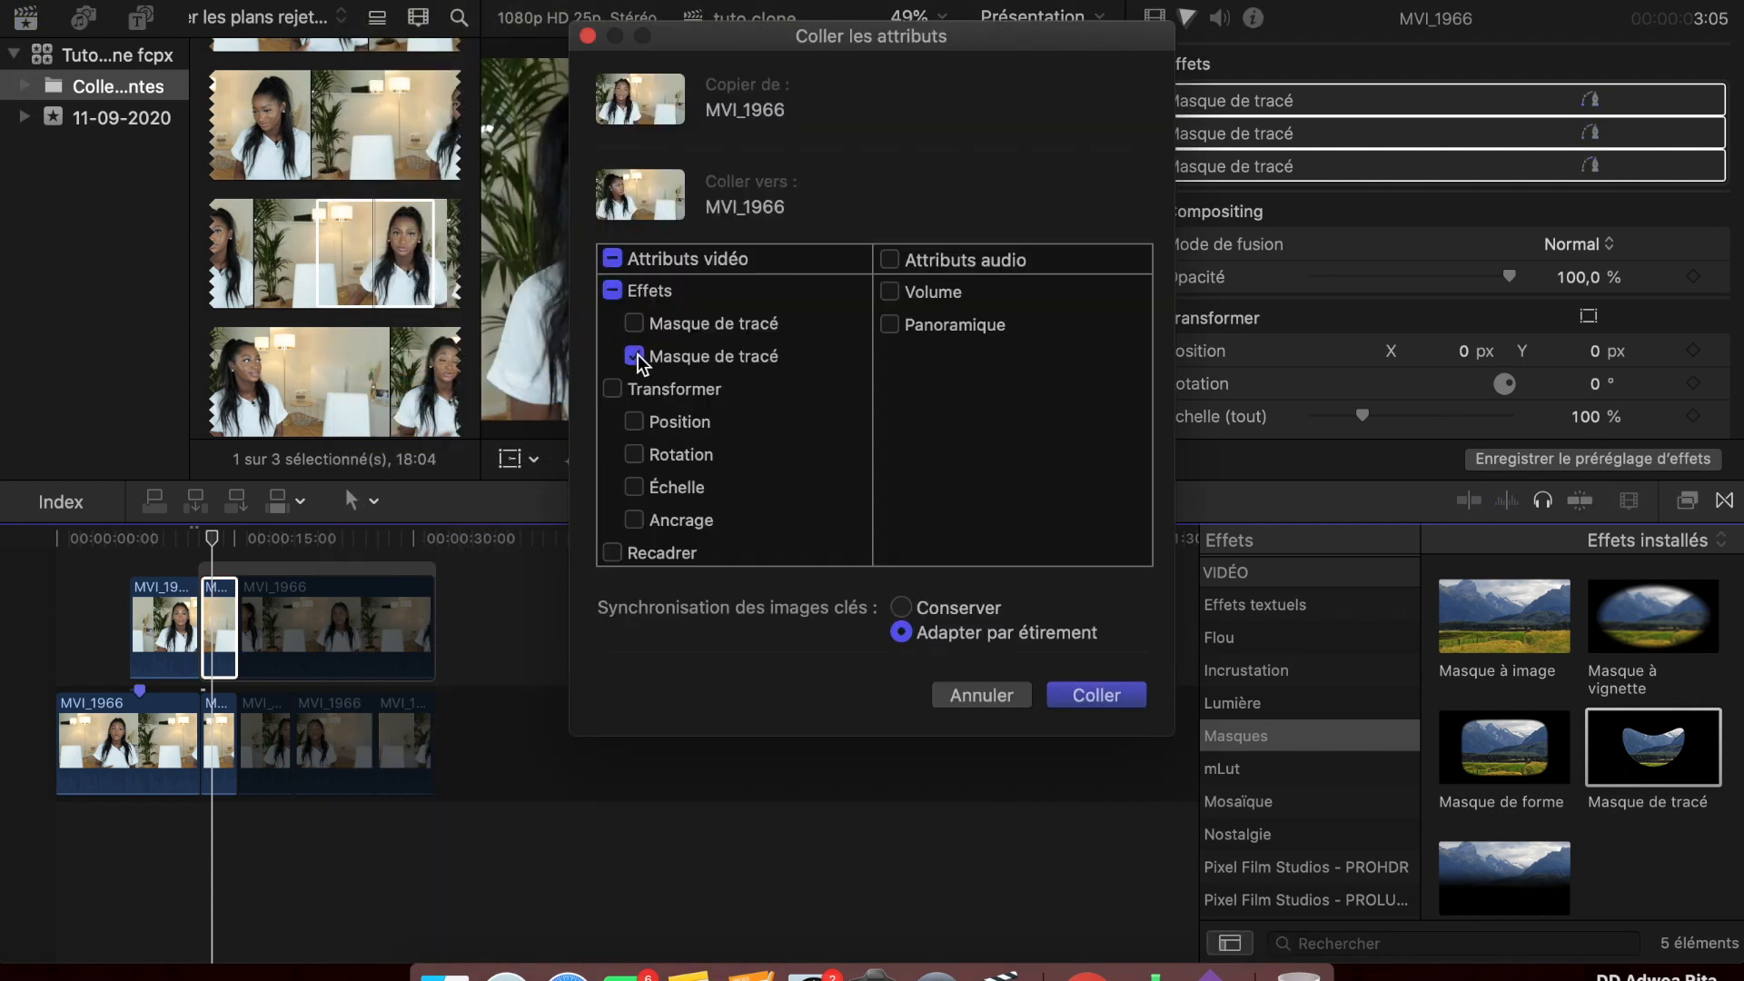
{"action": "left_click", "coordinate": [1075, 696]}
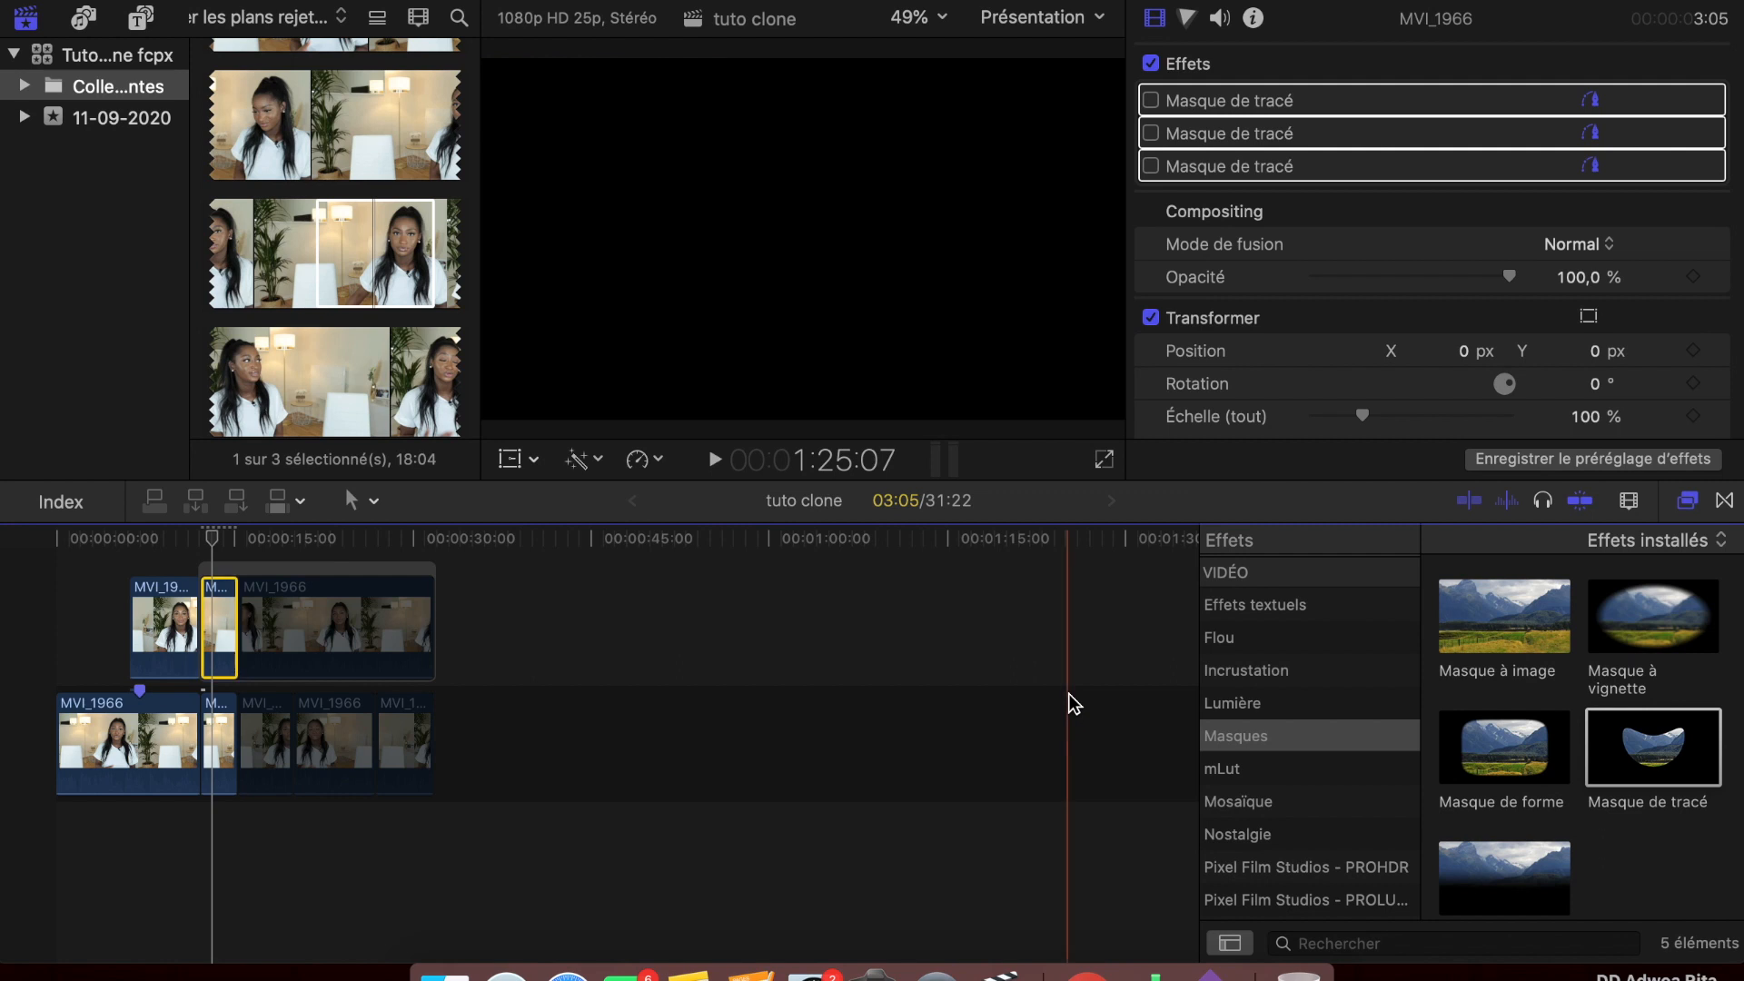
Step: Play the second clip pair from 12:04 to its end to check how the pasted mask combines both women
{"action": "left_click", "coordinate": [208, 545]}
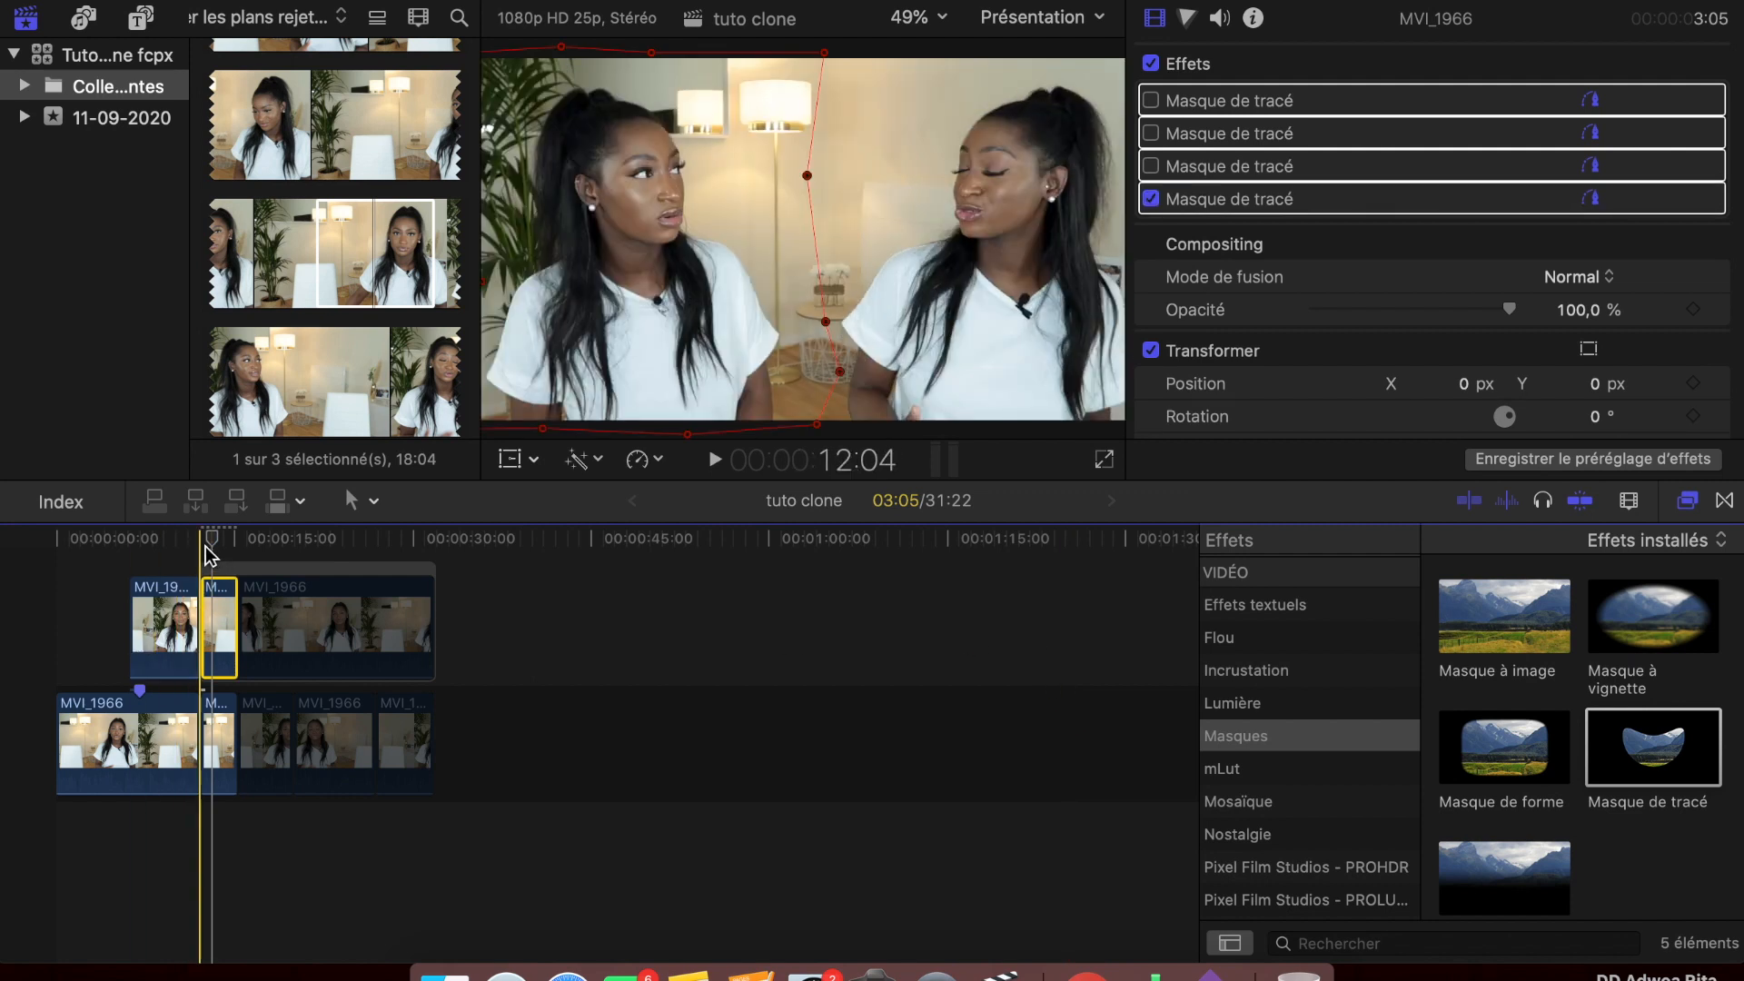
{"action": "key", "text": "space"}
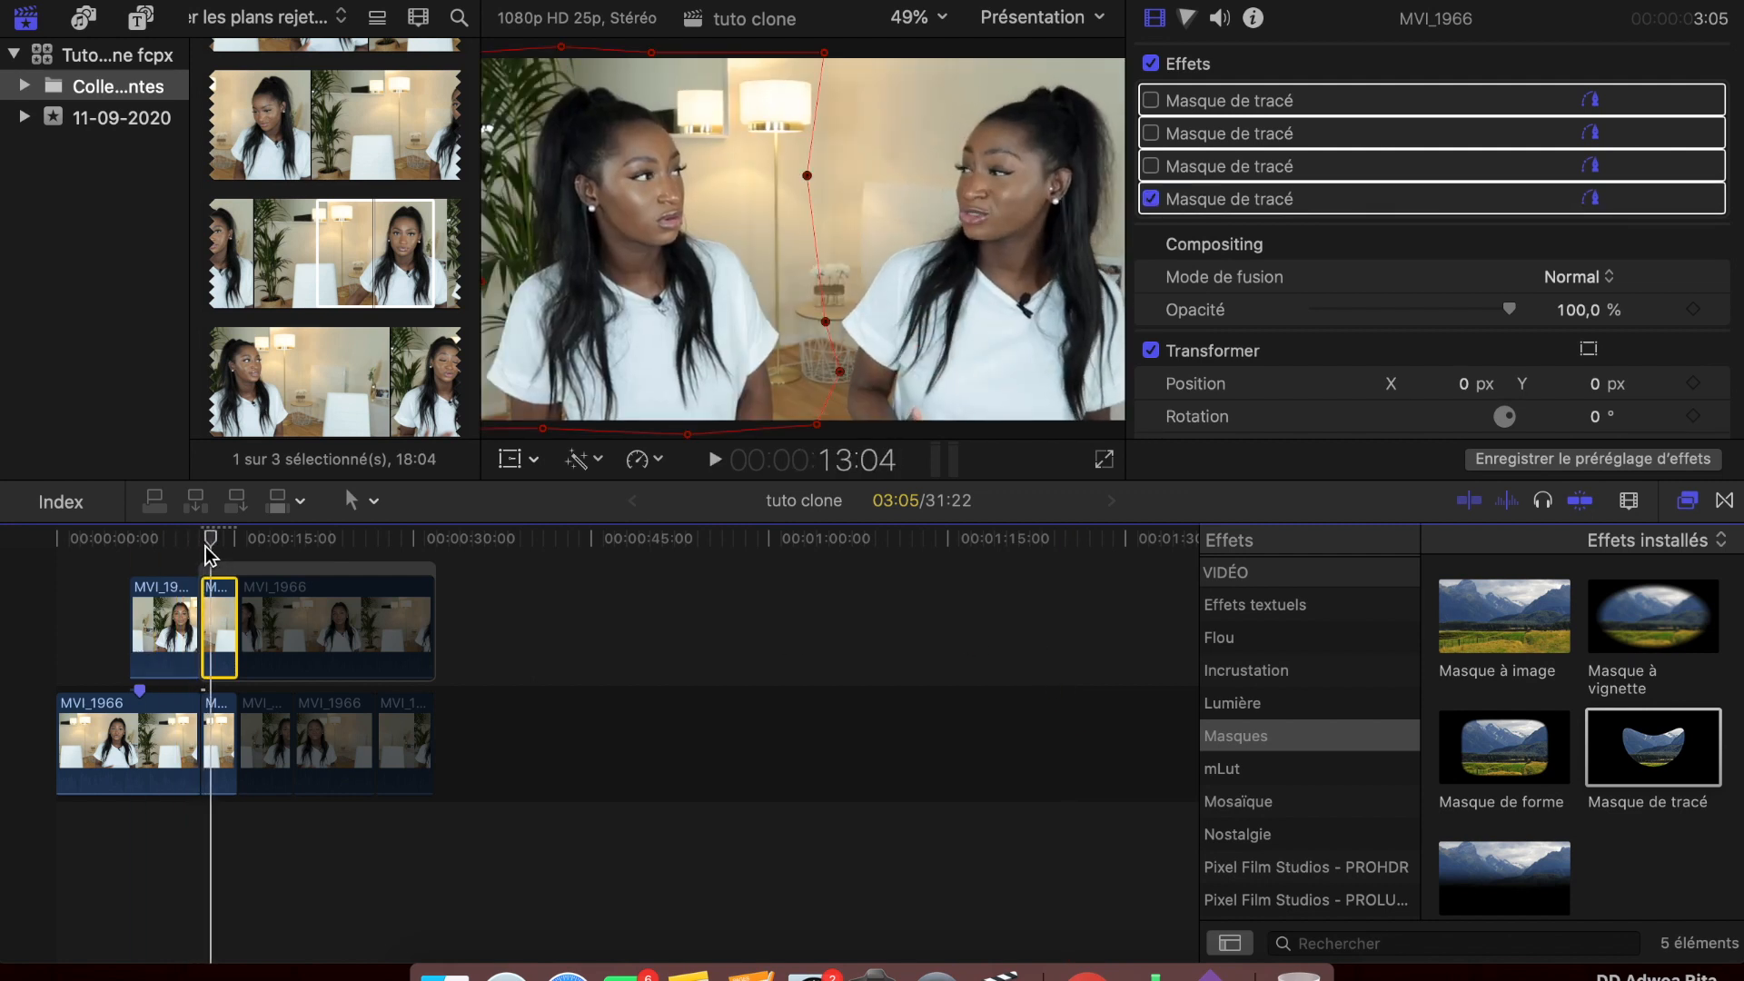
{"action": "key", "text": "space"}
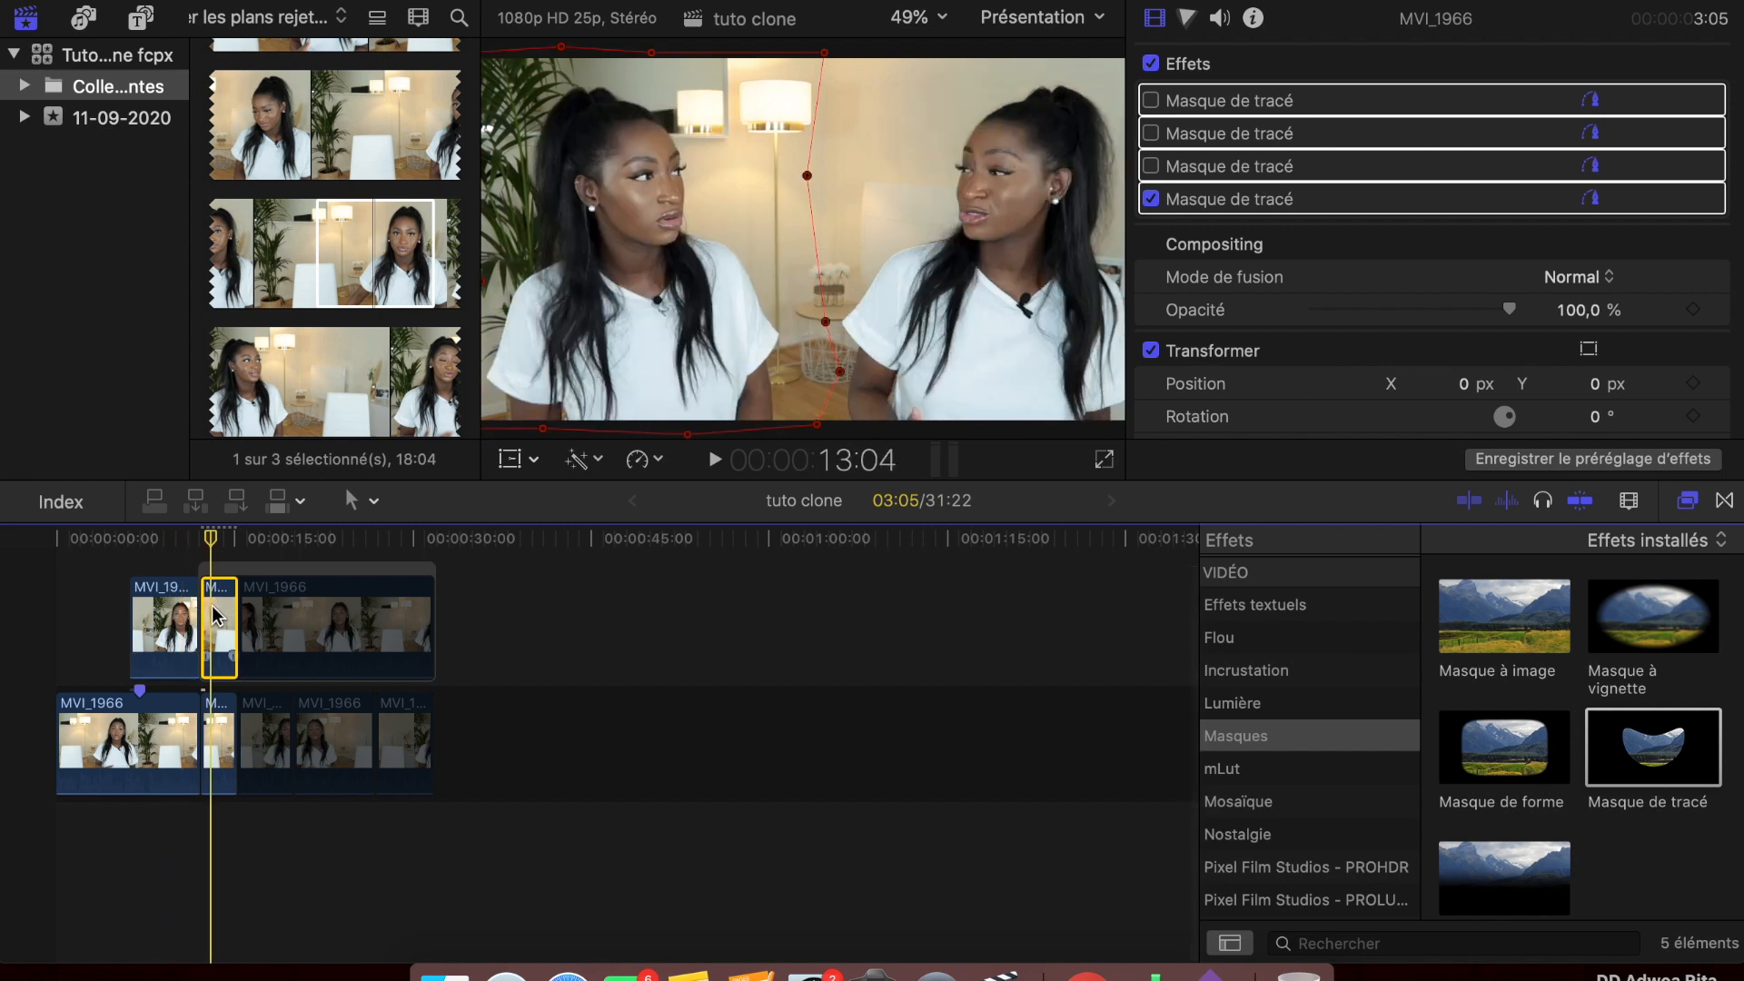
{"action": "left_click", "coordinate": [202, 529]}
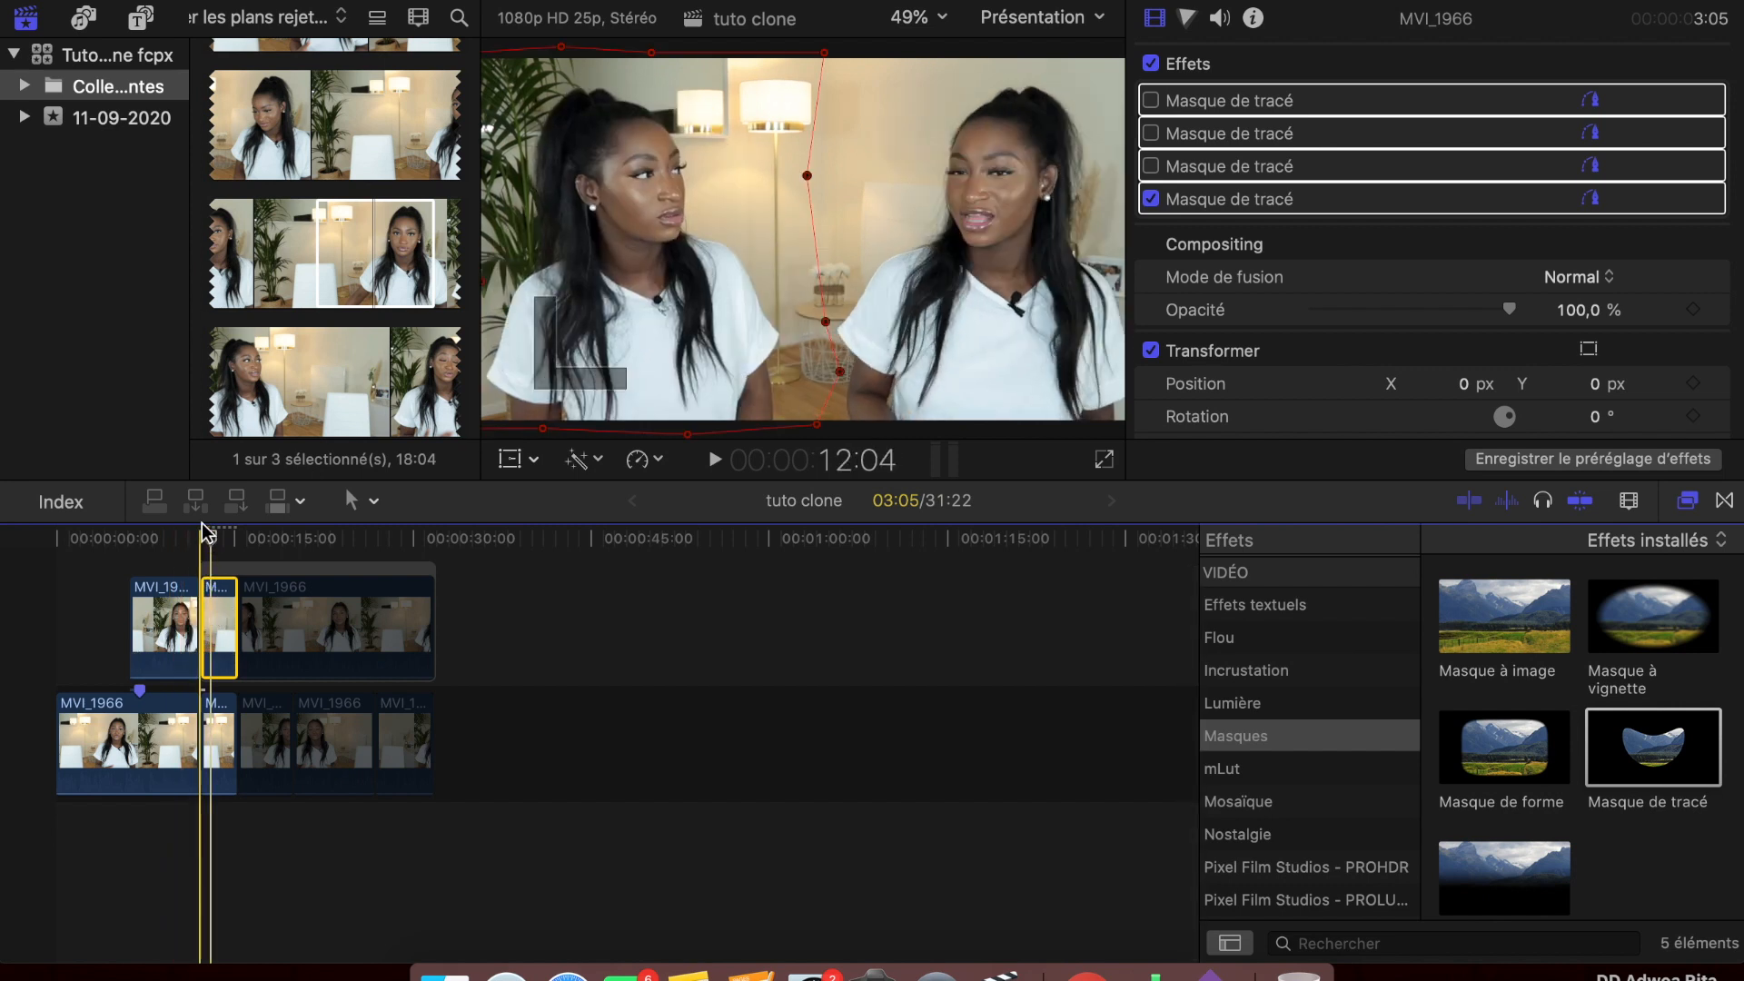
{"action": "key", "text": "space"}
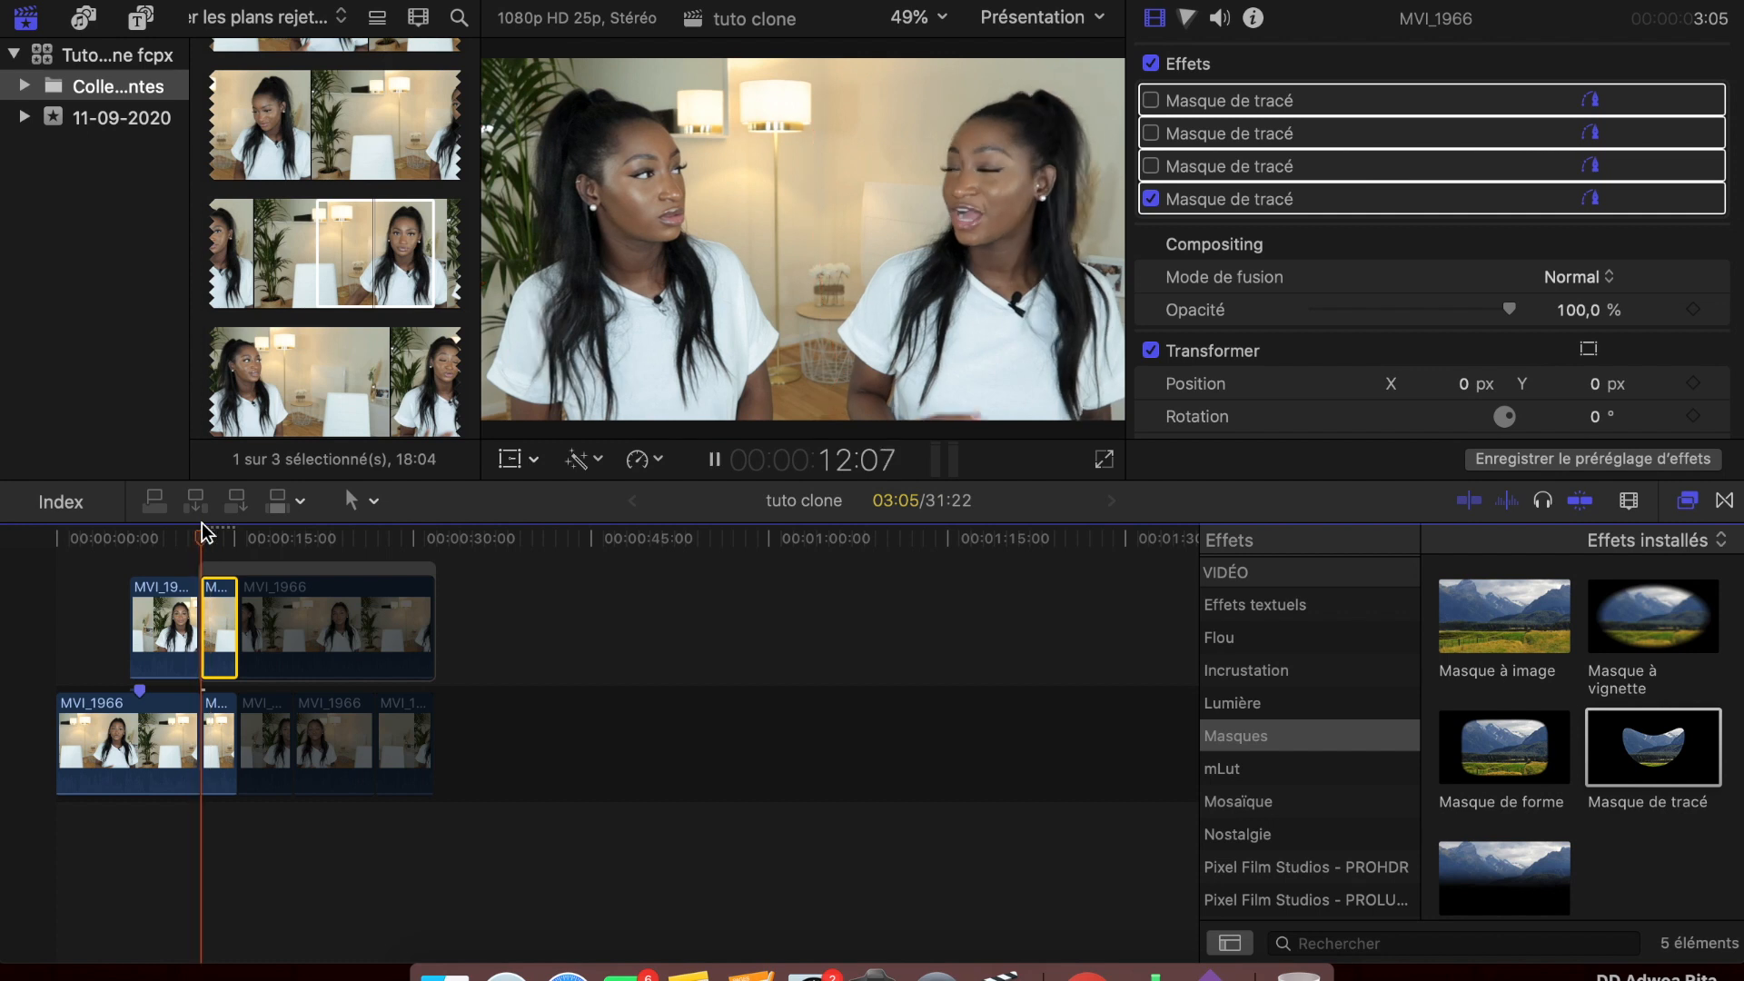
{"action": "key", "text": "space"}
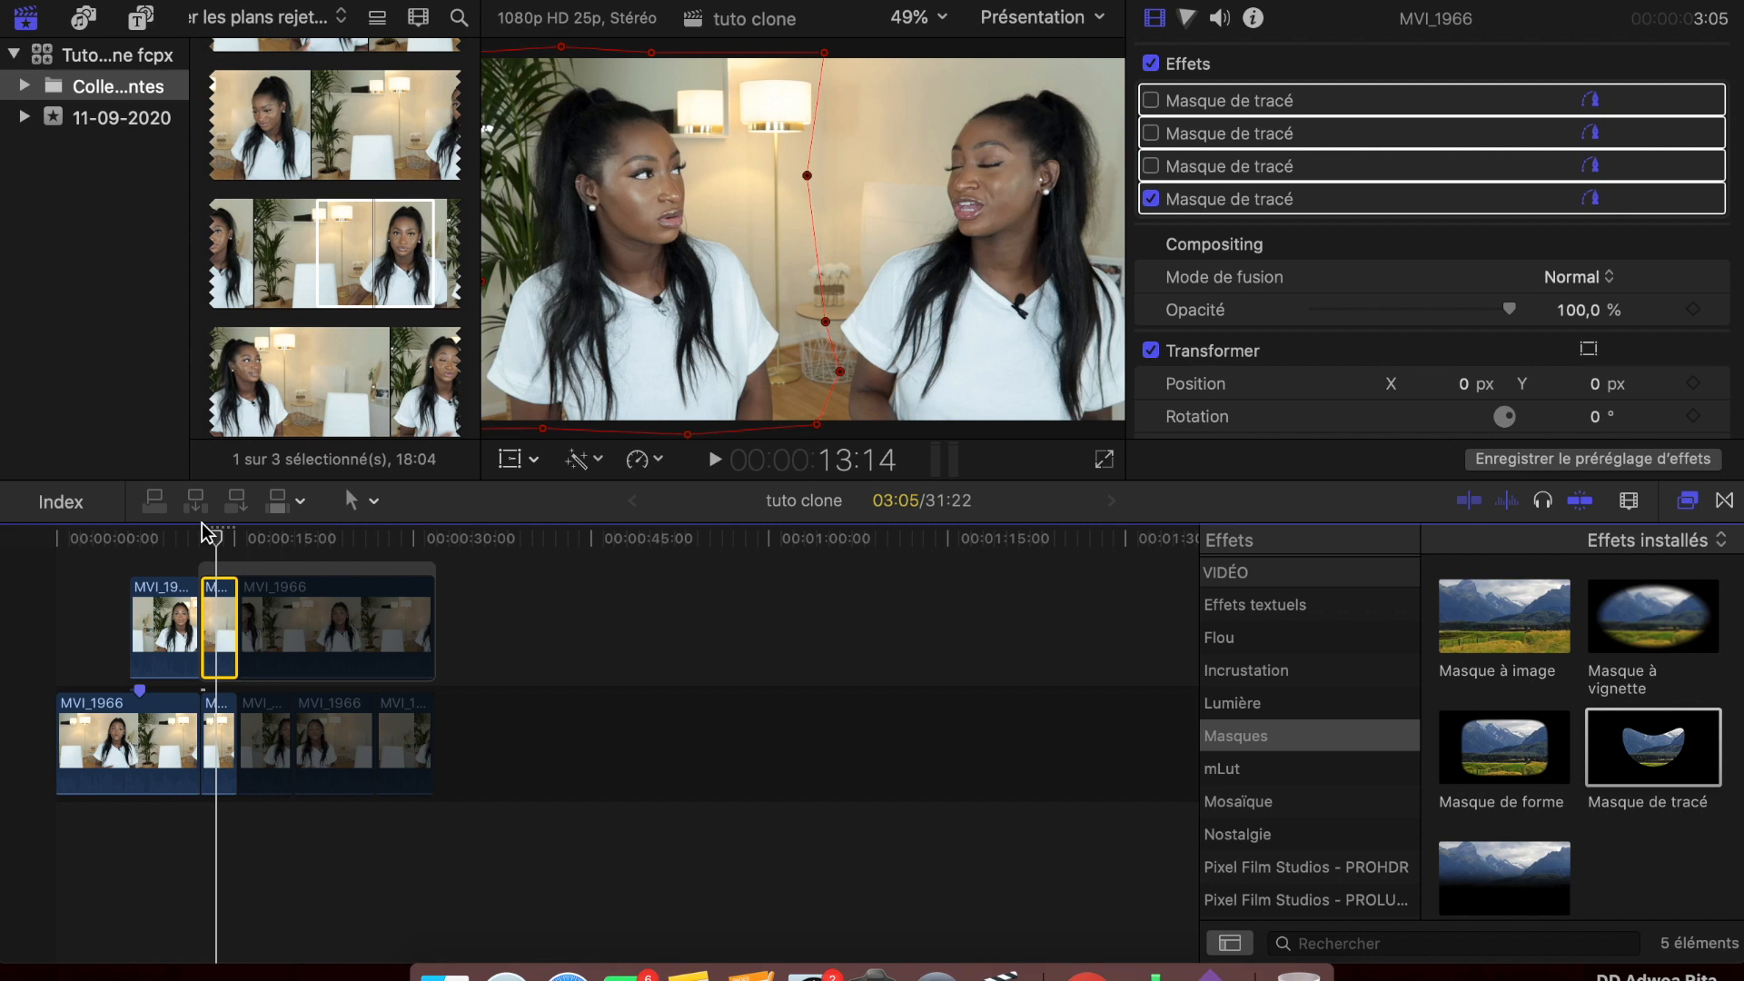
{"action": "key", "text": "space"}
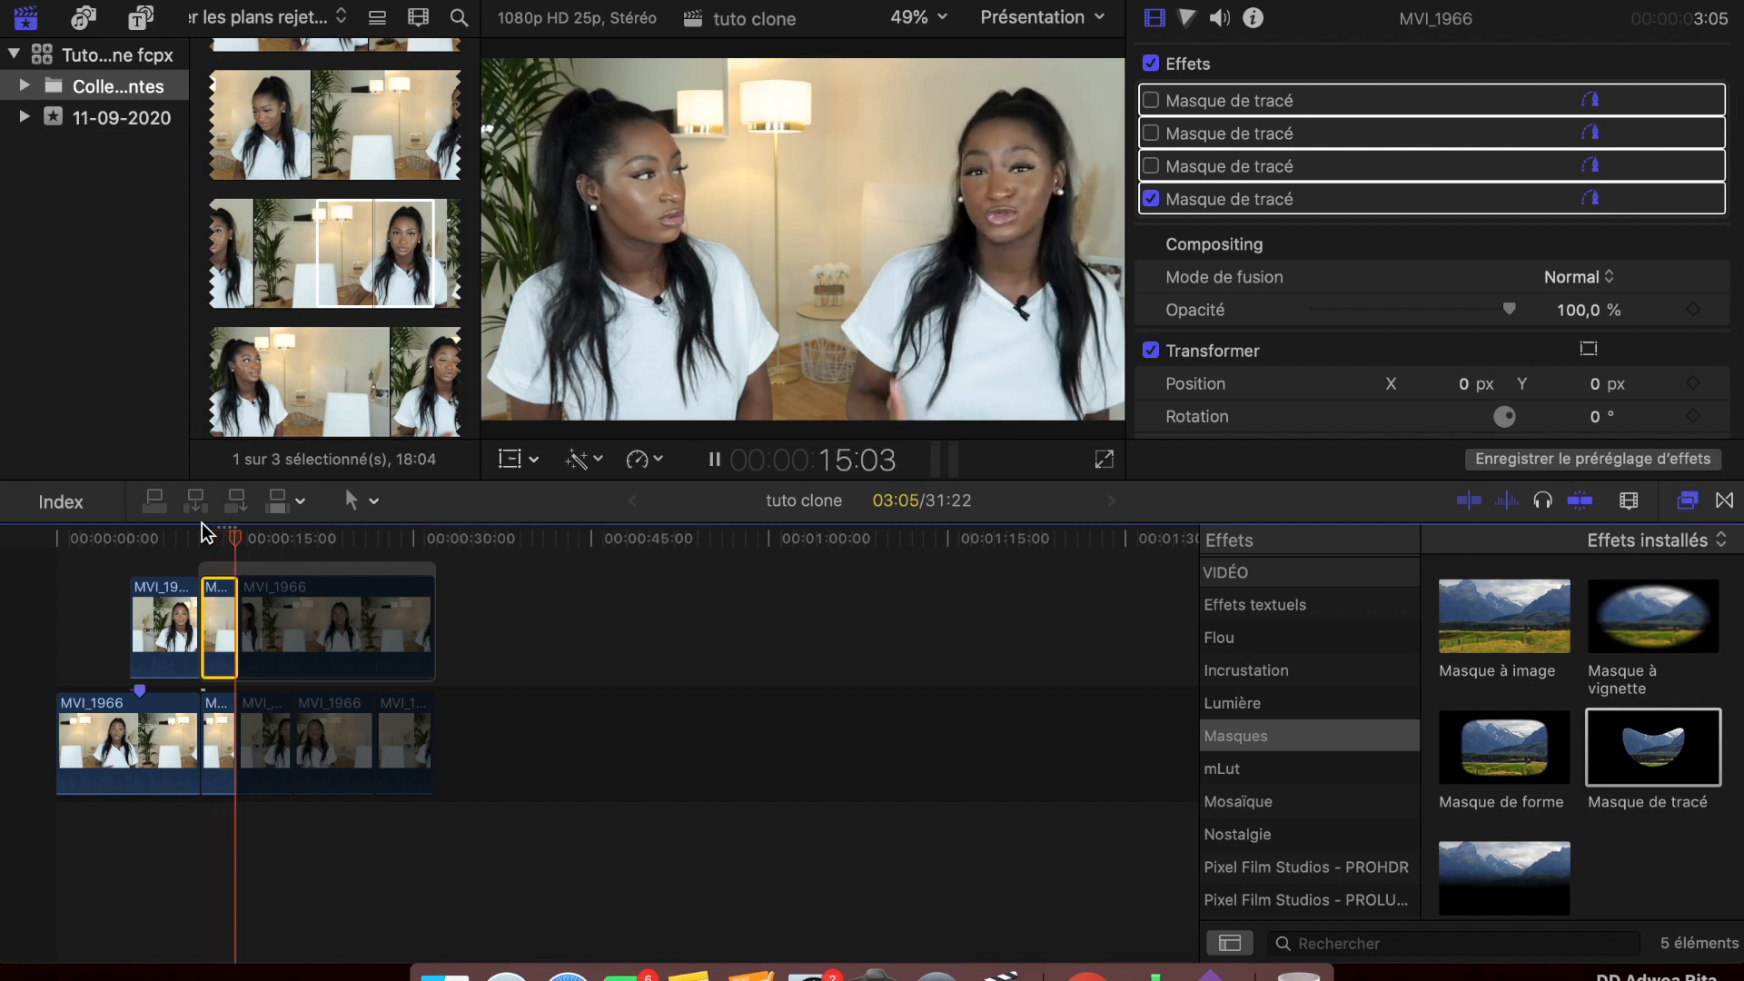
{"action": "key", "text": "space"}
Step: Enable the three remaining clips on the main track and play the section up to about 20:18
{"action": "left_click", "coordinate": [261, 732]}
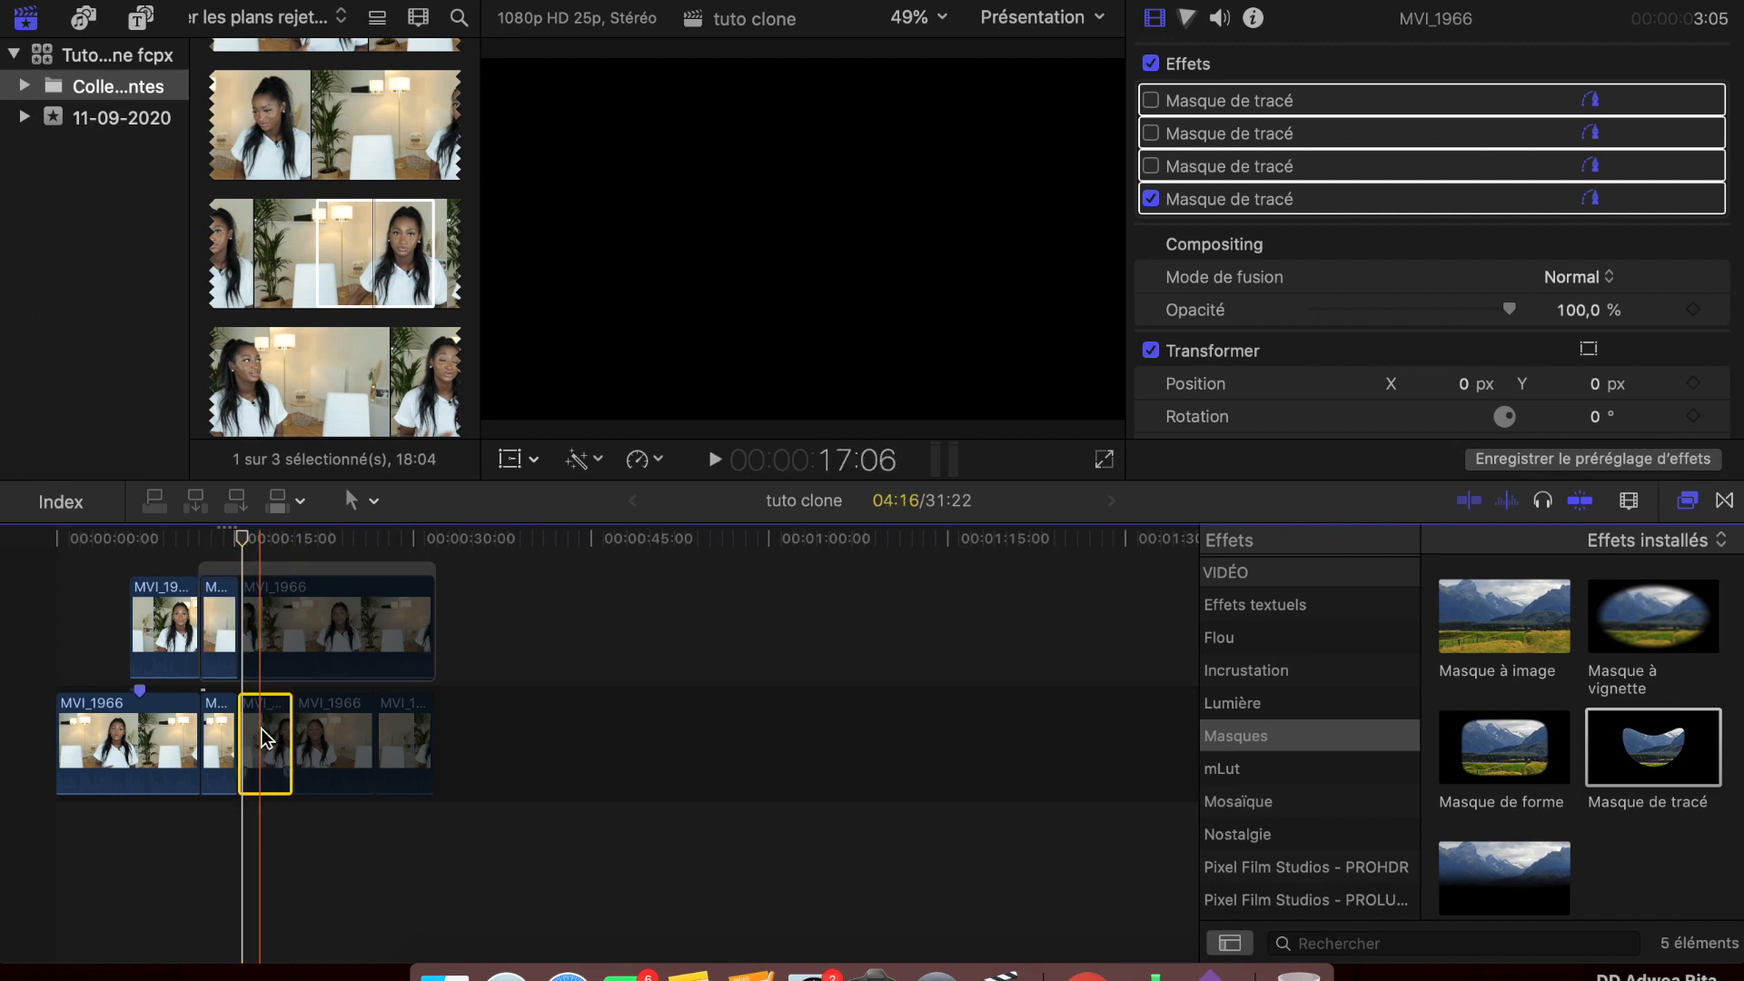
{"action": "left_click", "coordinate": [314, 731]}
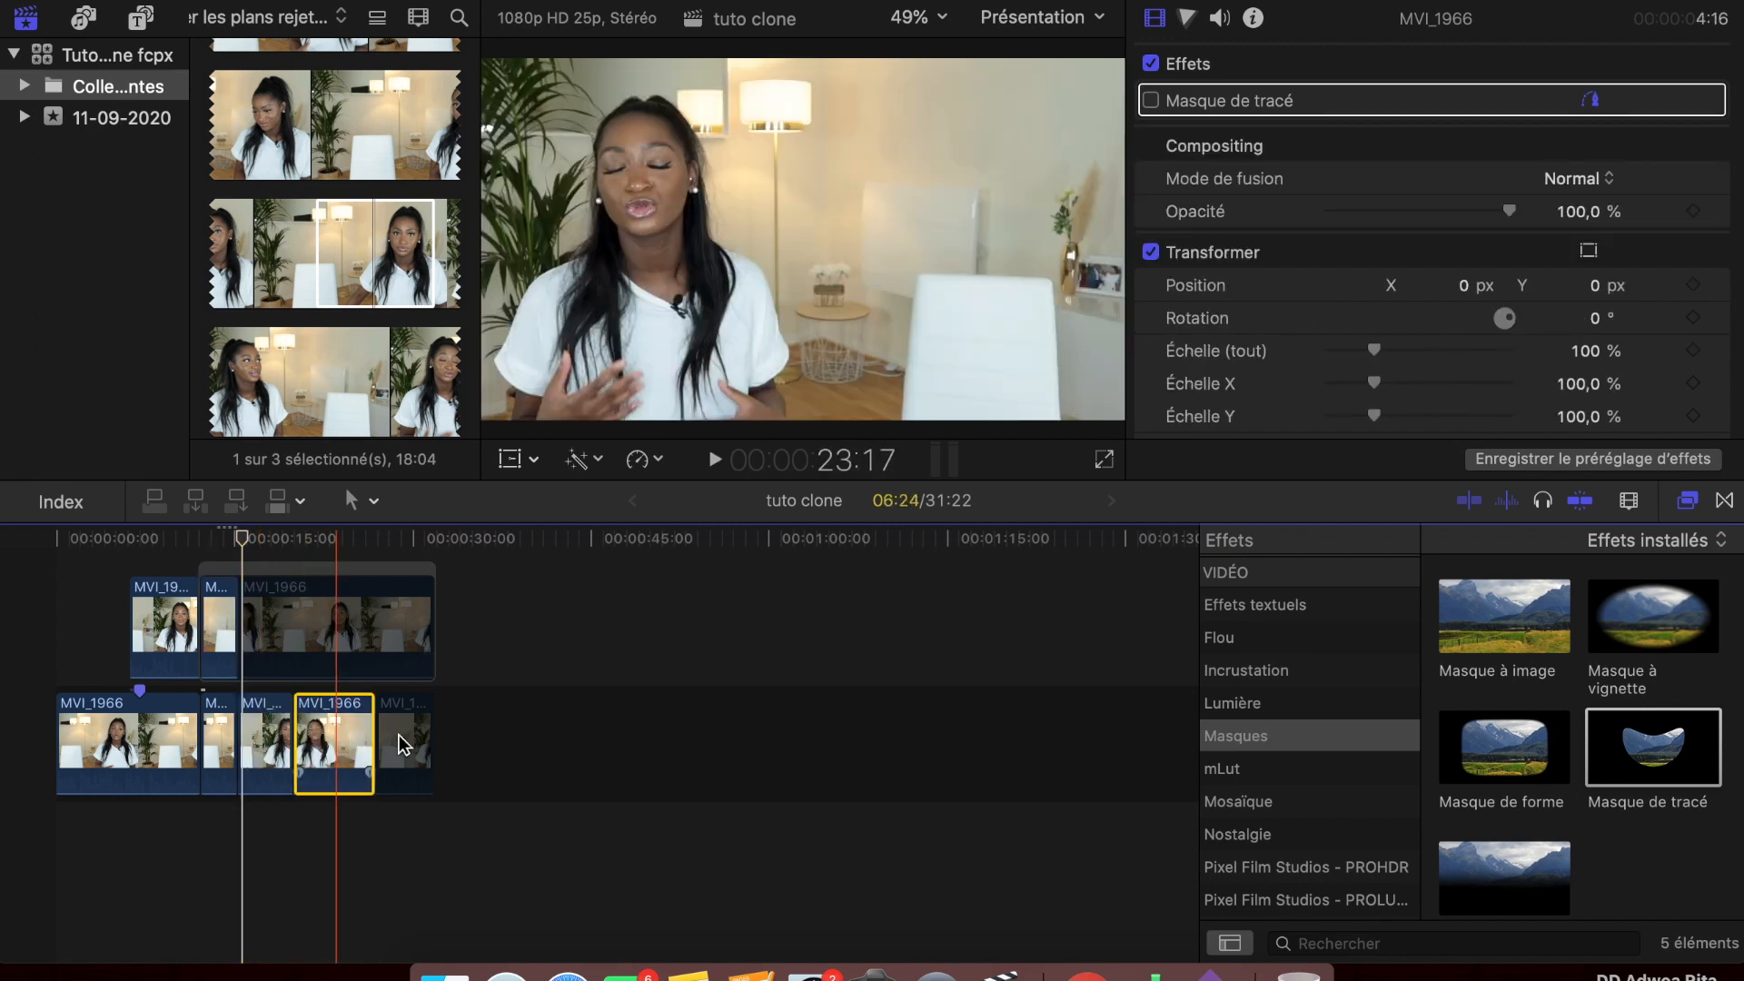
{"action": "key", "text": "Delete"}
{"action": "left_click", "coordinate": [253, 807]}
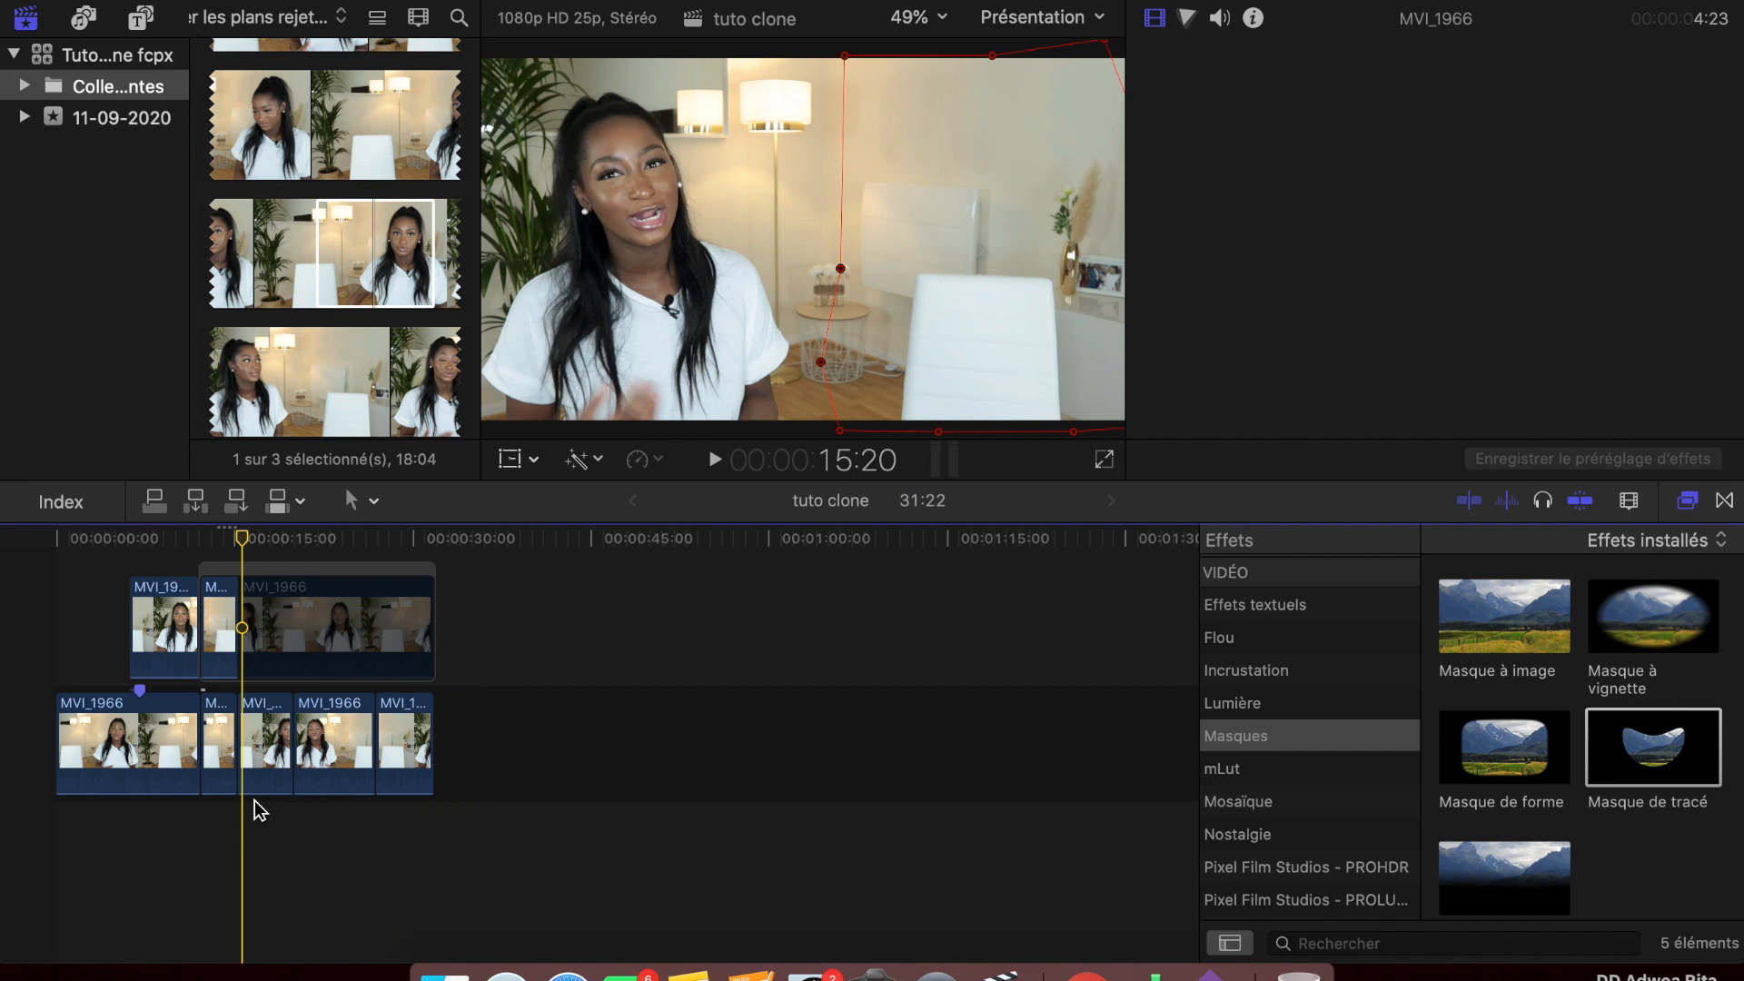
{"action": "key", "text": "space"}
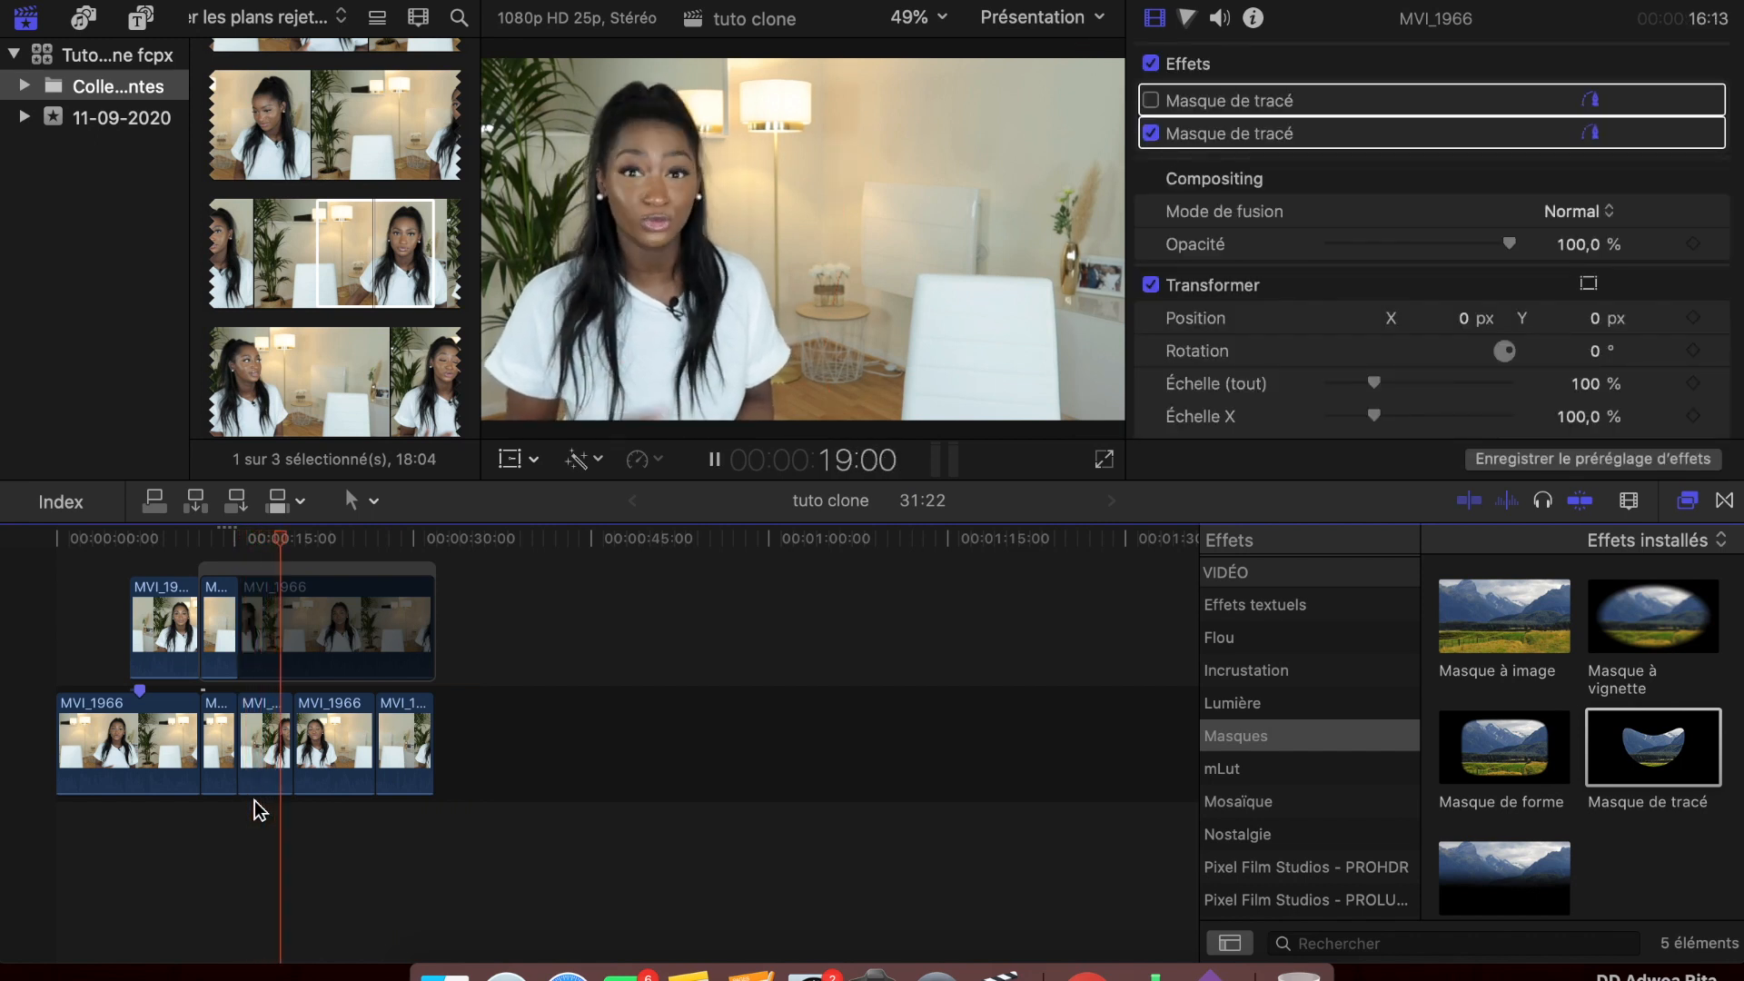
{"action": "key", "text": "space"}
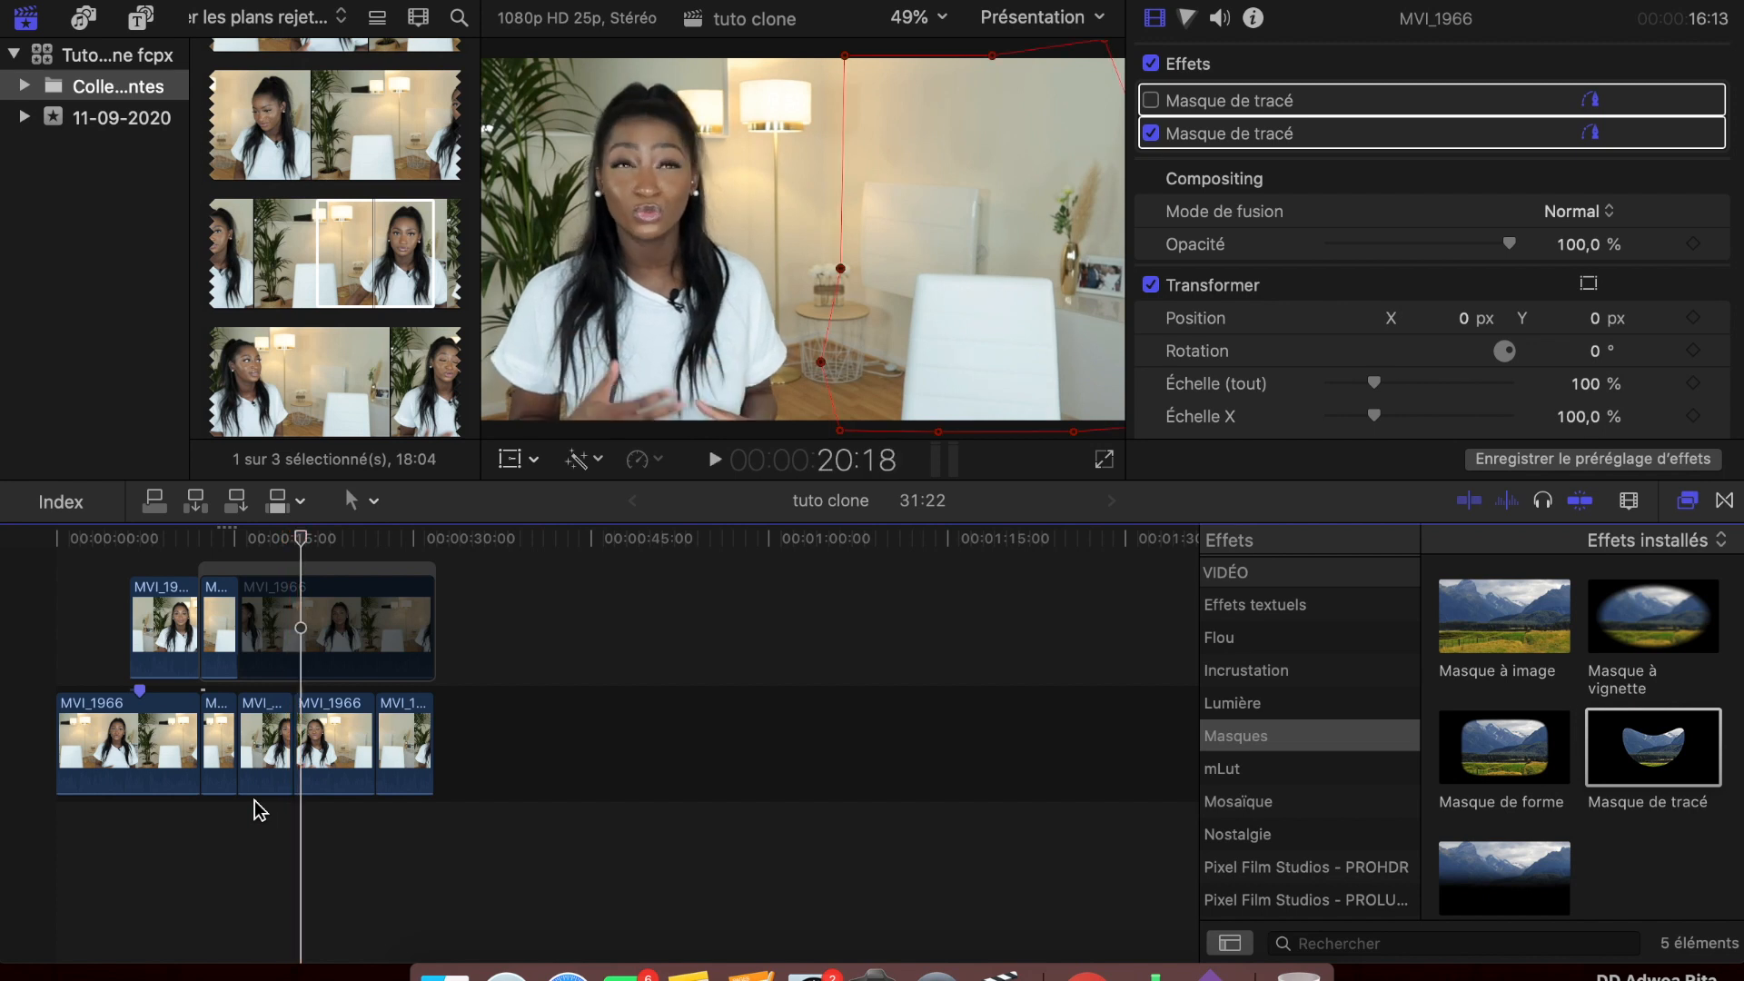
Step: Enable the long last clip on the upper track and activate its second Masque de tracé
{"action": "left_click", "coordinate": [274, 627]}
{"action": "left_click", "coordinate": [248, 537]}
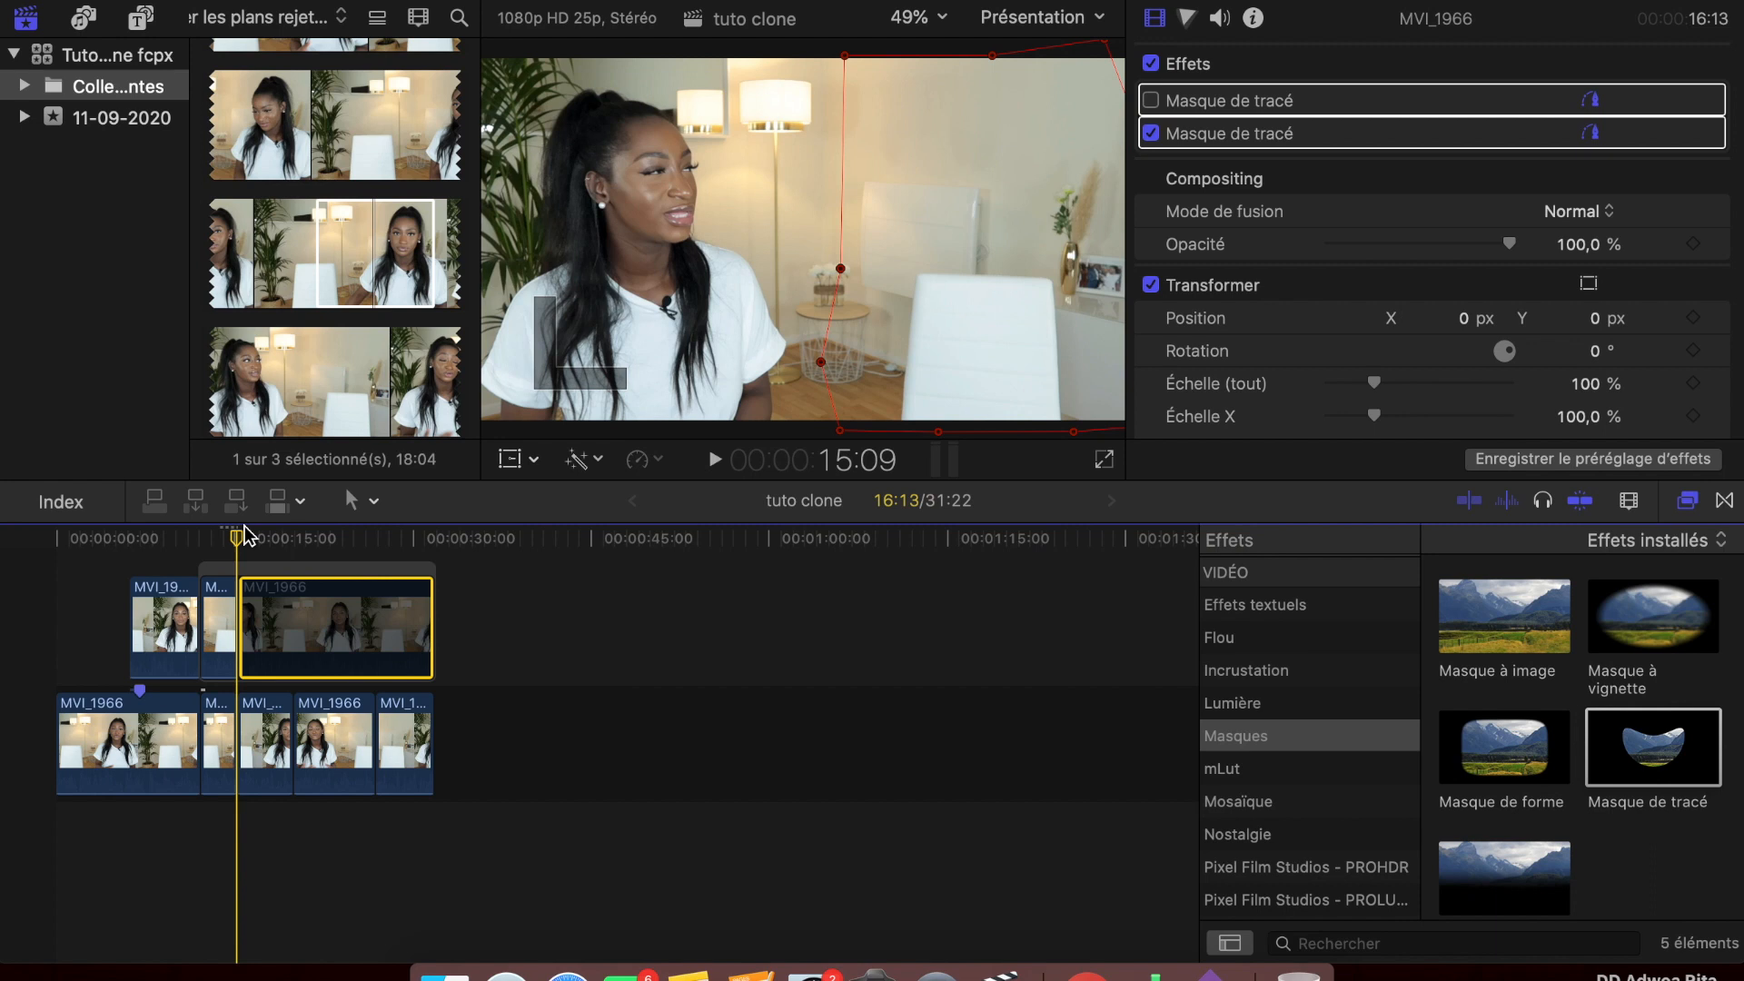
{"action": "key", "text": "v"}
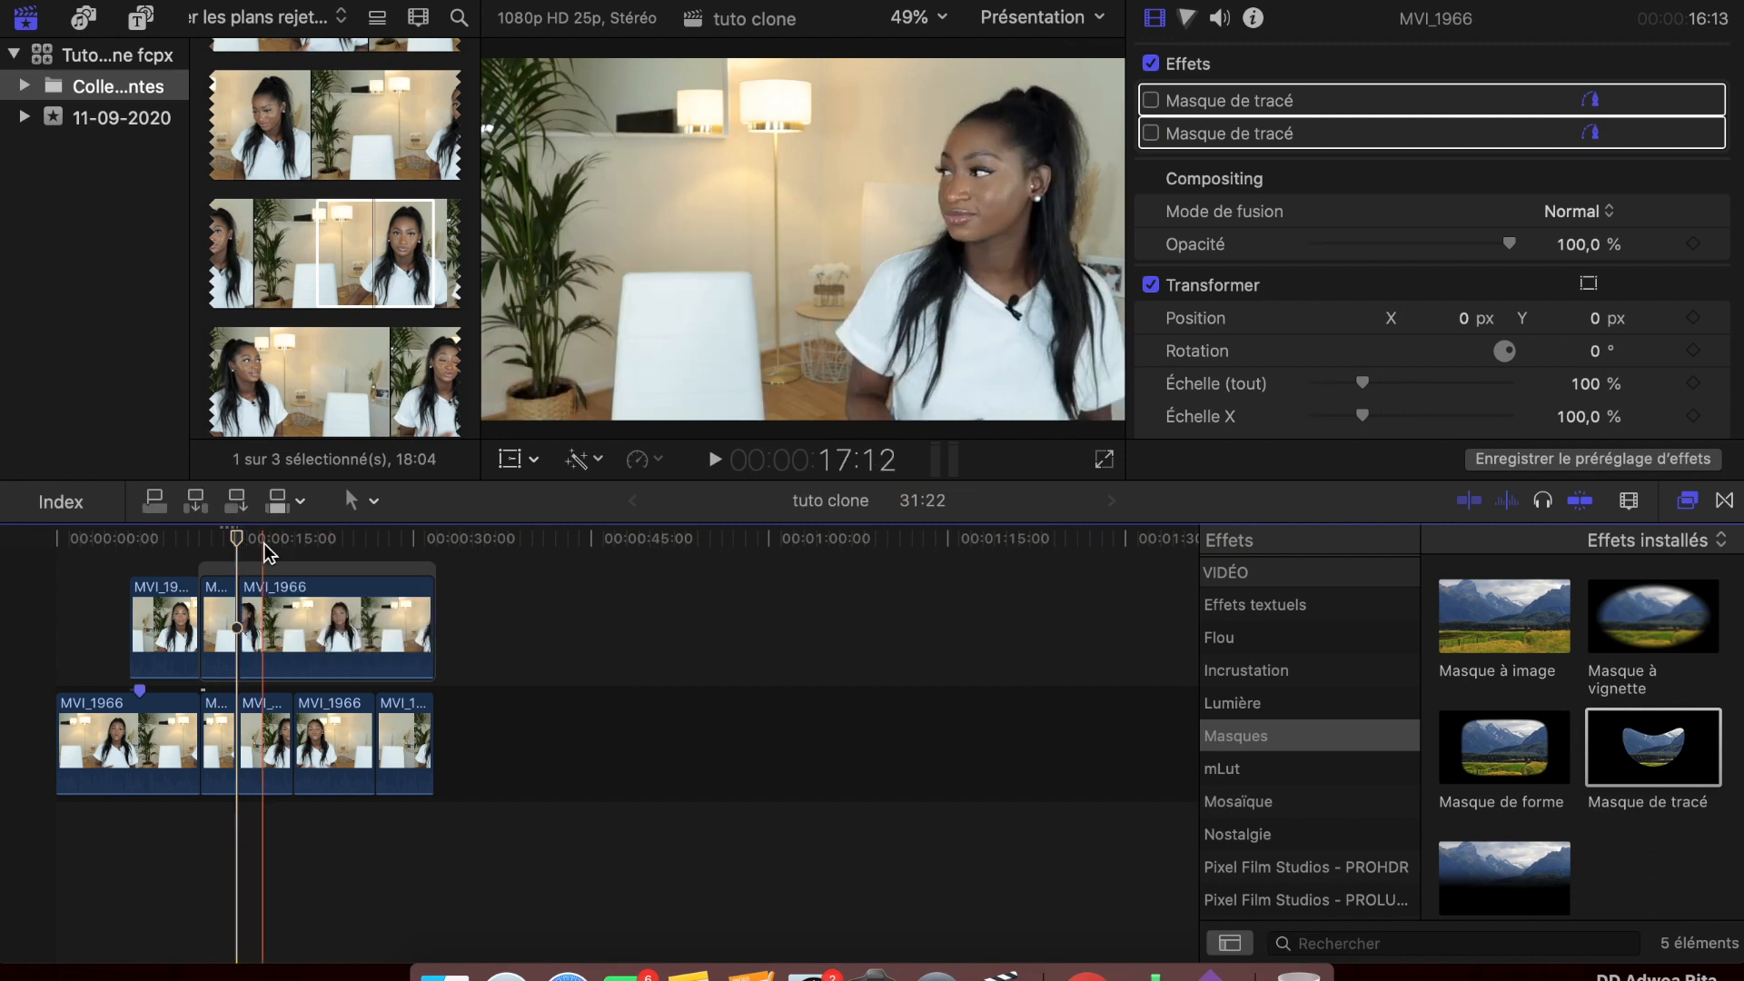
{"action": "left_click", "coordinate": [262, 543]}
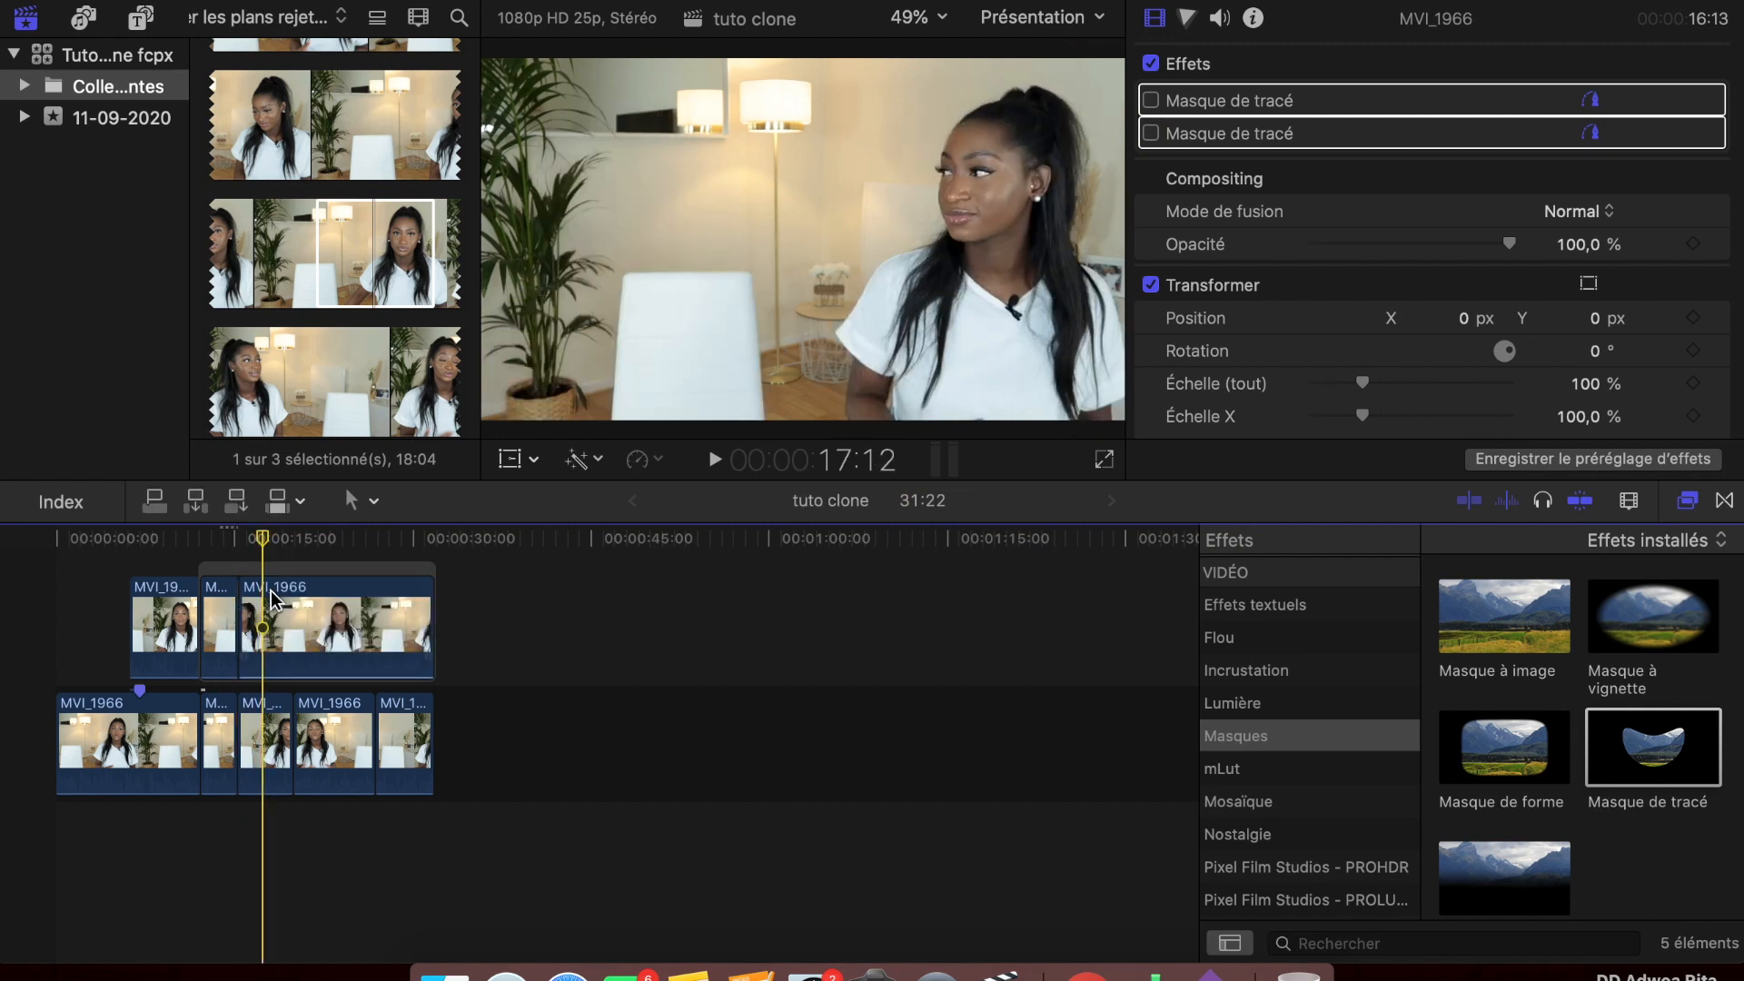
{"action": "left_click", "coordinate": [264, 602]}
{"action": "left_click", "coordinate": [1150, 134]}
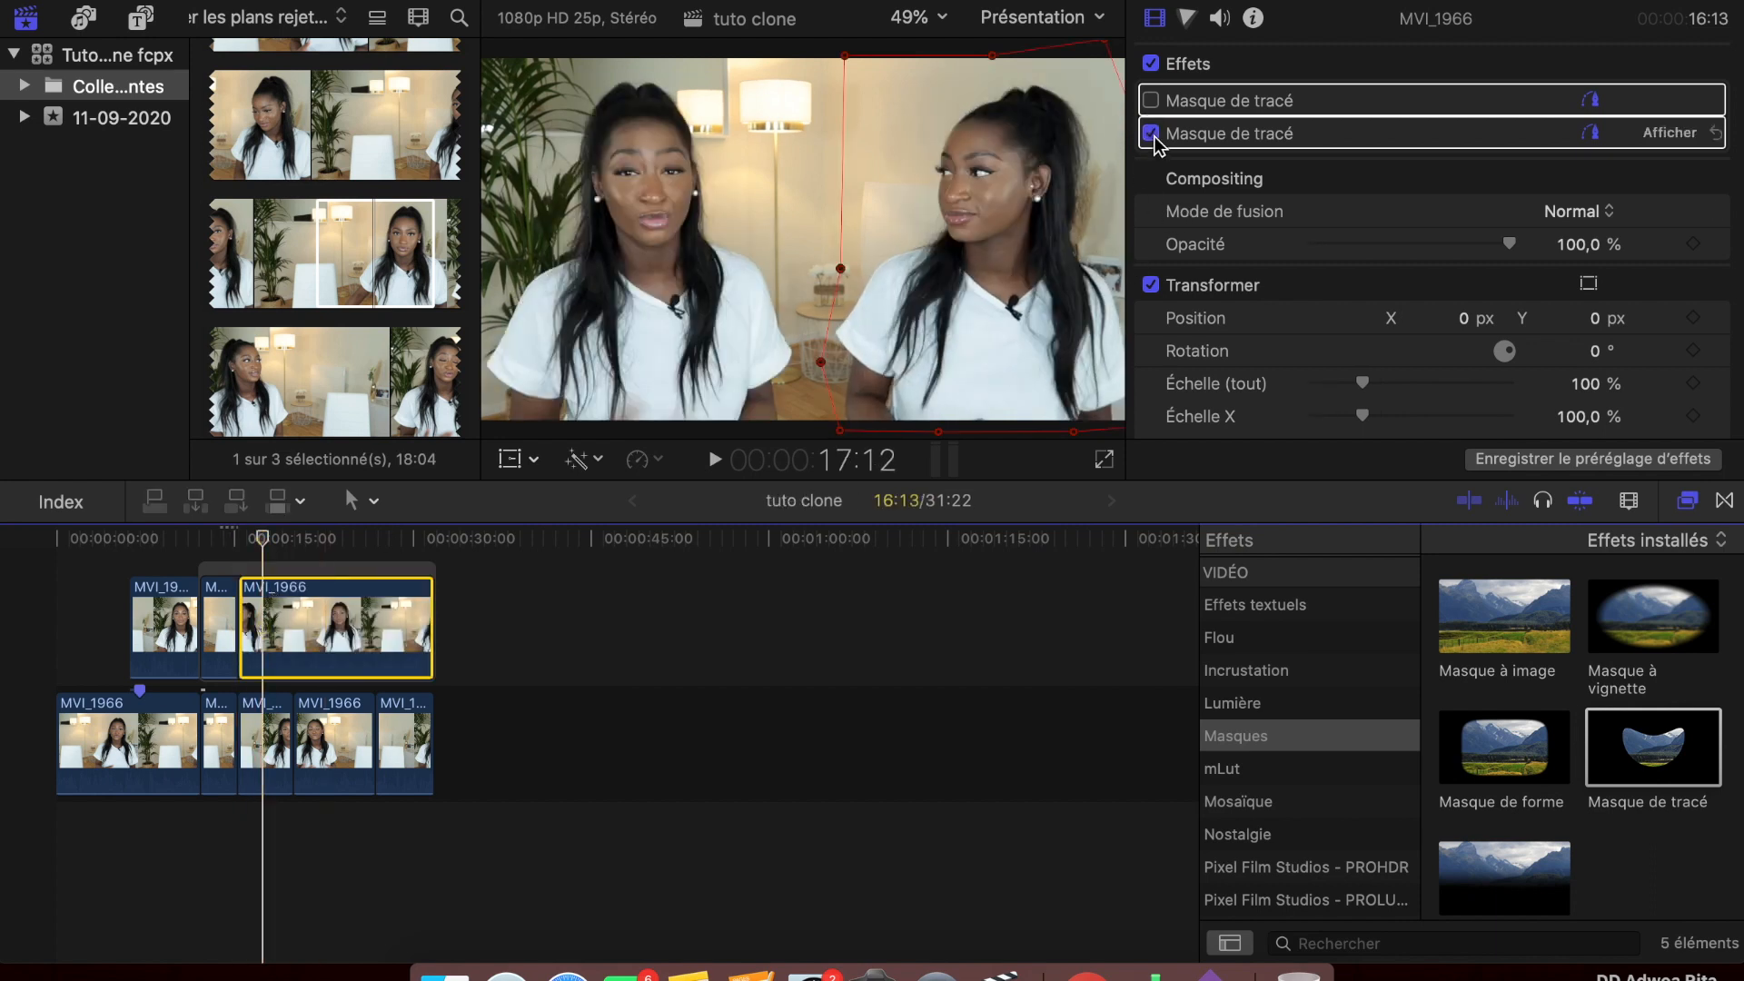
Step: Play the last masked section and, at 28:07, move mask control point 10 to about X 57, Y 53 px, clear of the right woman
{"action": "left_click", "coordinate": [247, 828]}
{"action": "key", "text": "space"}
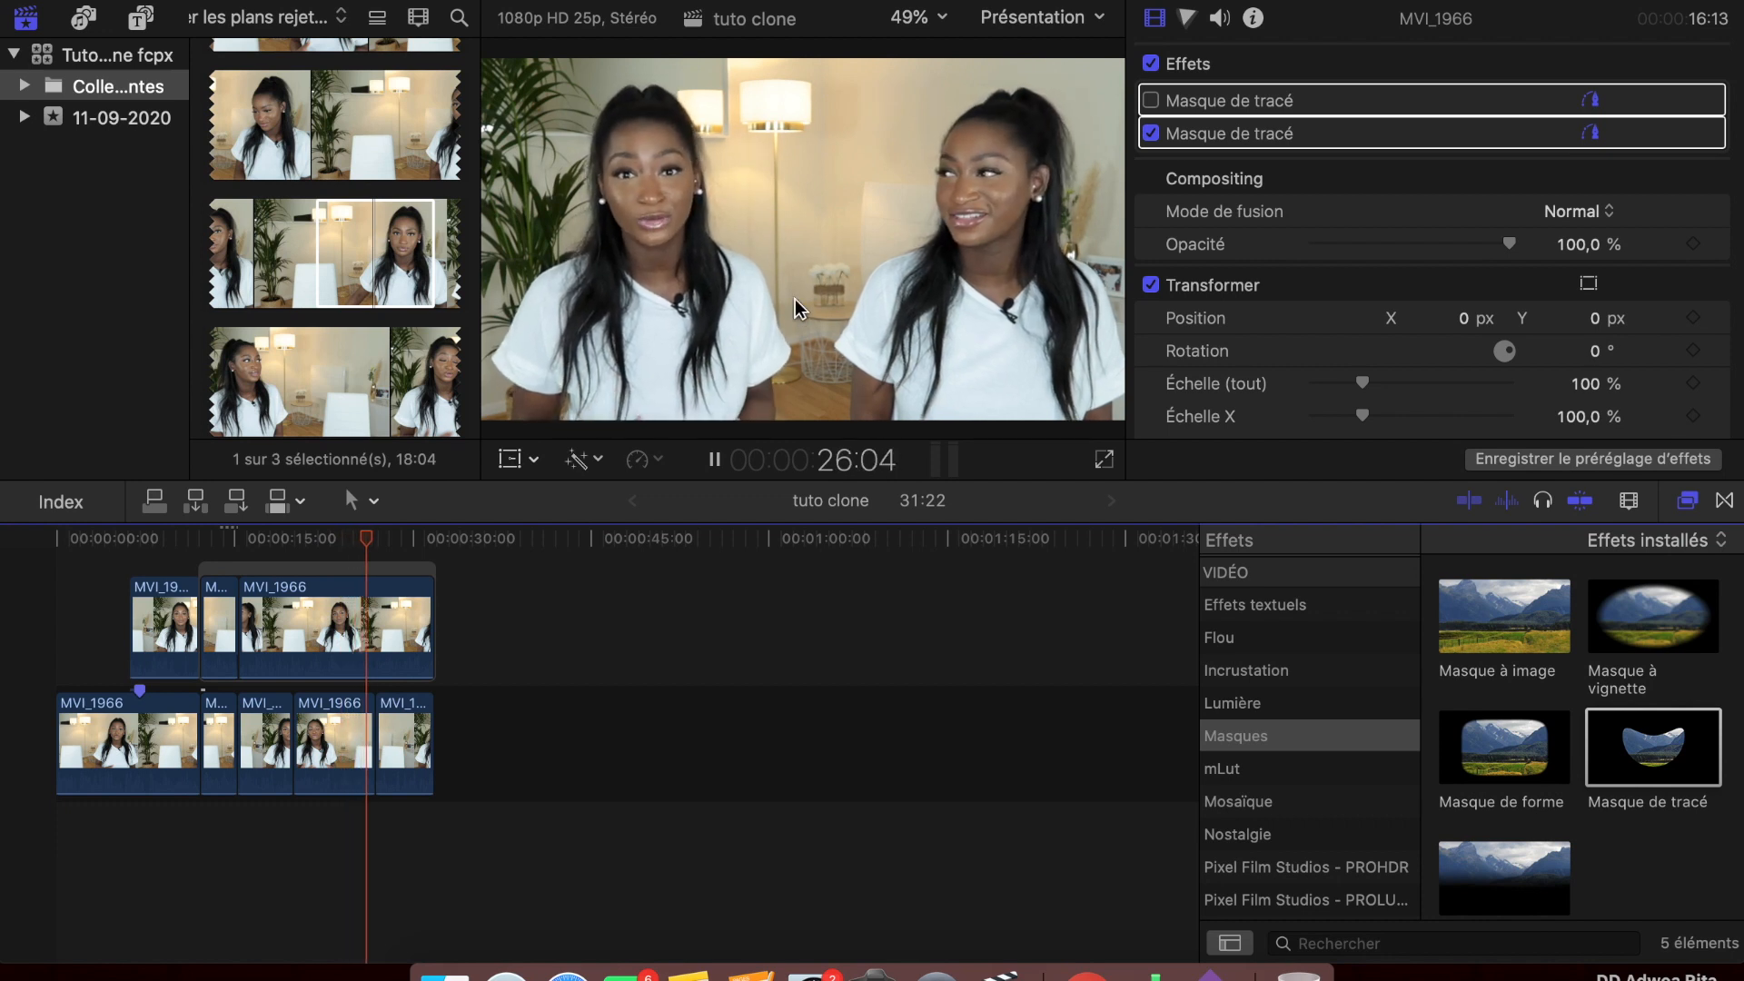
{"action": "left_click", "coordinate": [714, 460]}
{"action": "left_click_drag", "start_coordinate": [838, 272], "coordinate": [829, 223]}
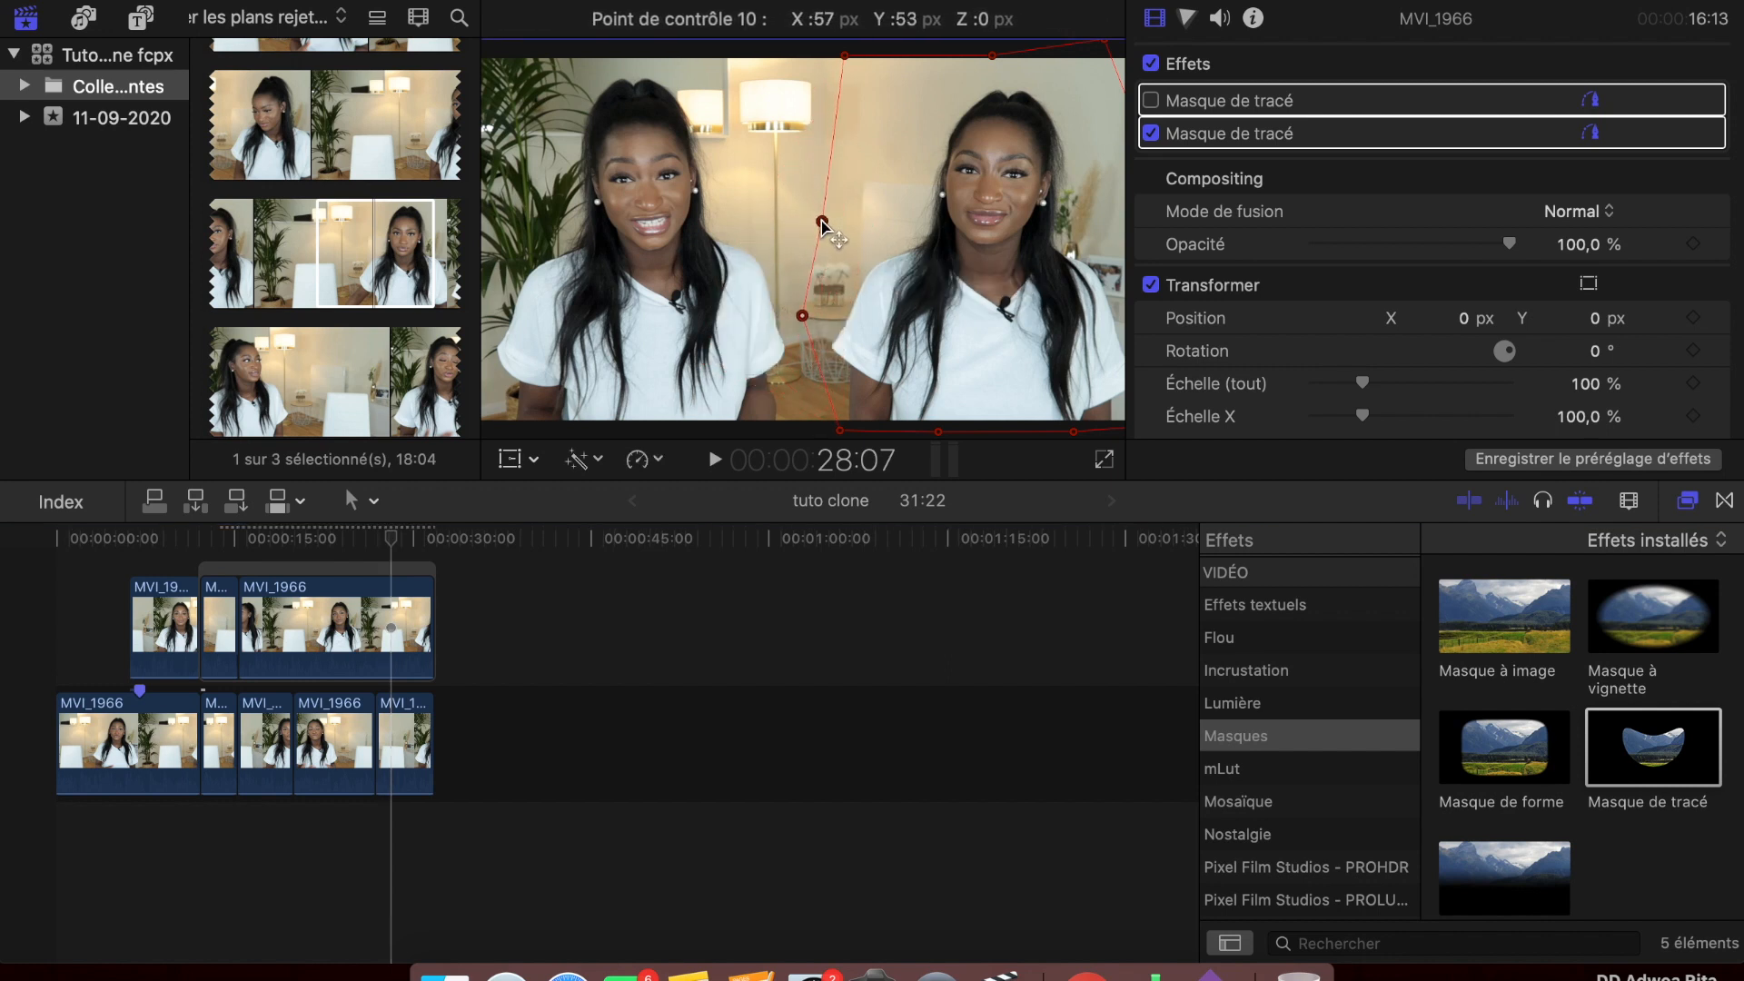
Step: Test extreme Adoucissement values on the mask, settling on Adoucissement -3, Atténuation -2 and Opacité 100 %
{"action": "scroll", "coordinate": [1457, 258], "scroll_direction": "down", "scroll_amount": 1}
{"action": "scroll", "coordinate": [1458, 249], "scroll_direction": "down", "scroll_amount": 2}
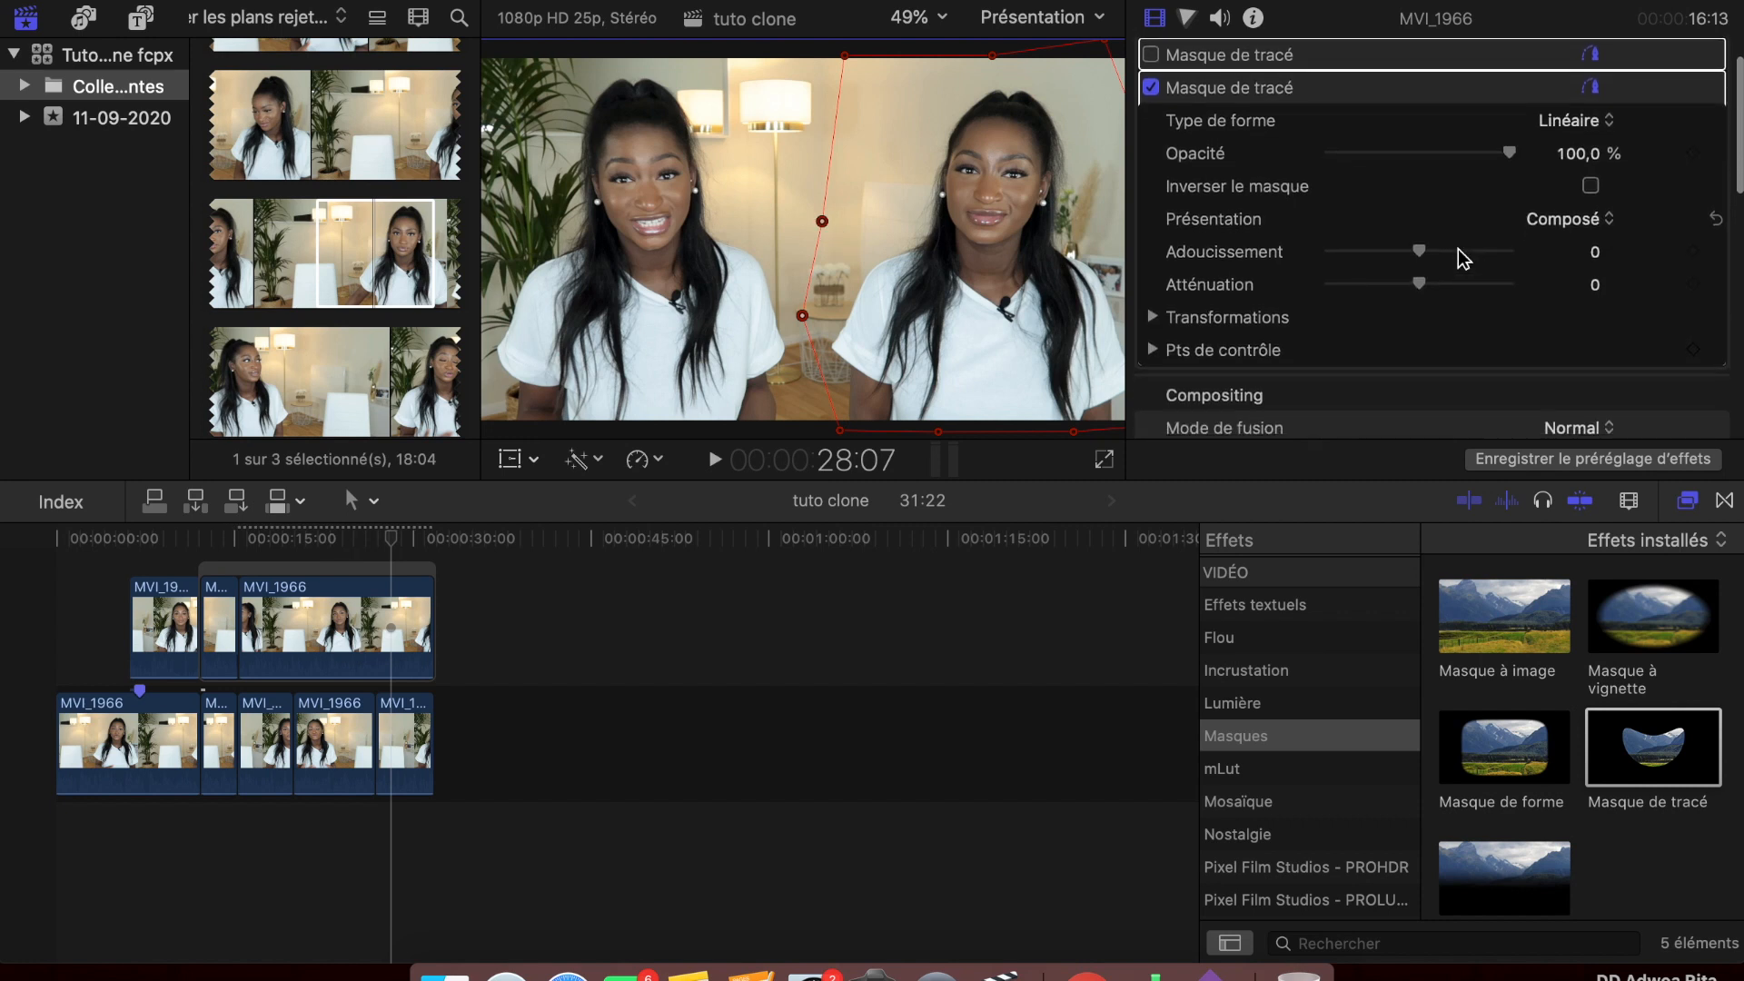
{"action": "left_click_drag", "start_coordinate": [1422, 242], "coordinate": [1498, 247]}
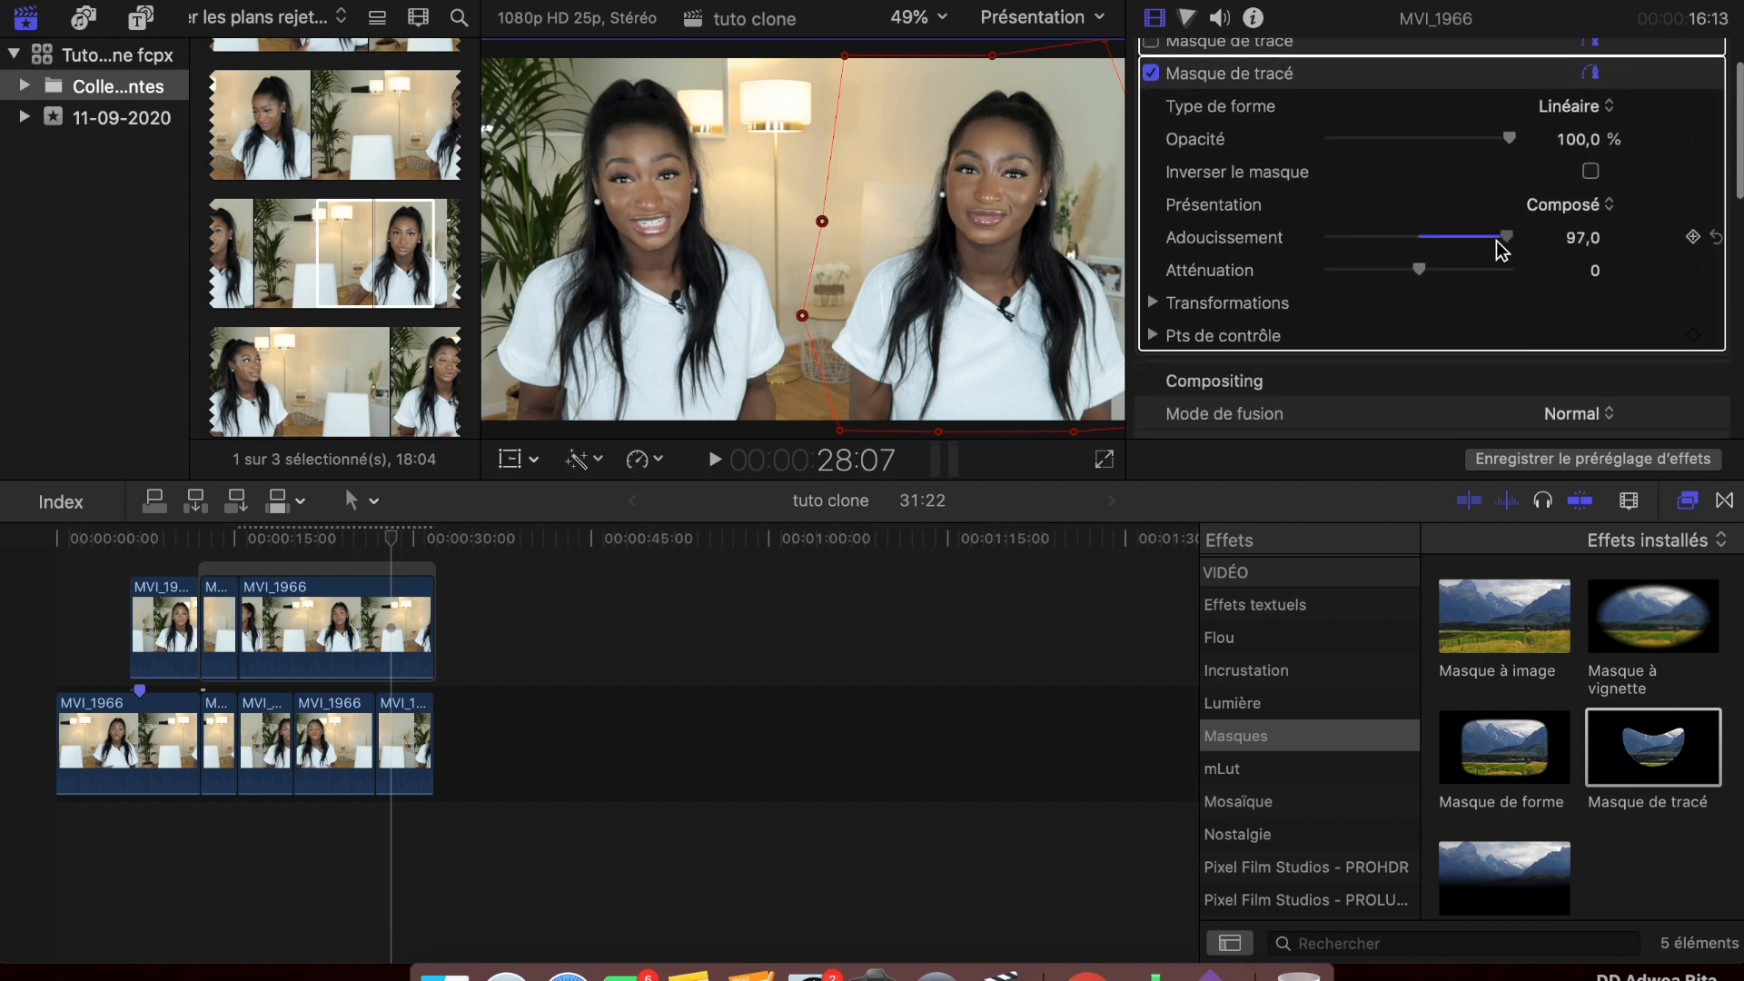
{"action": "mouse_move", "coordinate": [1353, 259]}
{"action": "left_mouse_down"}
{"action": "mouse_move", "coordinate": [1515, 265]}
{"action": "mouse_move", "coordinate": [1340, 263]}
{"action": "left_mouse_up"}
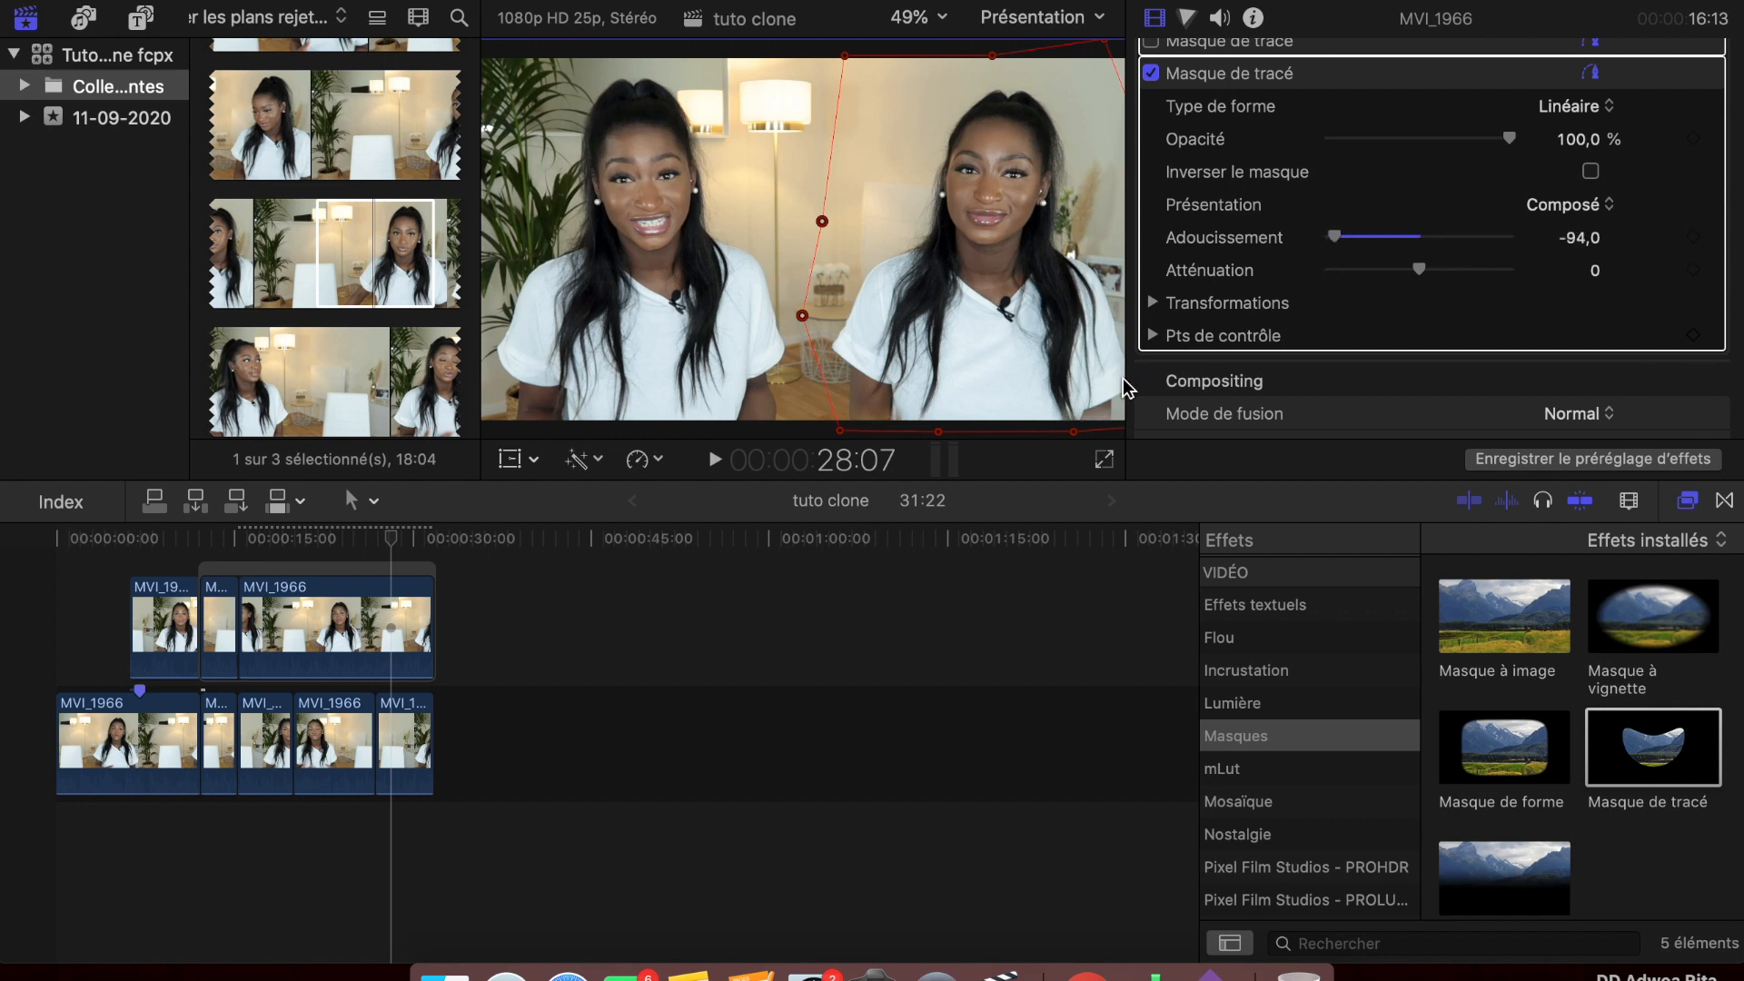
{"action": "left_click_drag", "start_coordinate": [1336, 238], "coordinate": [1409, 285]}
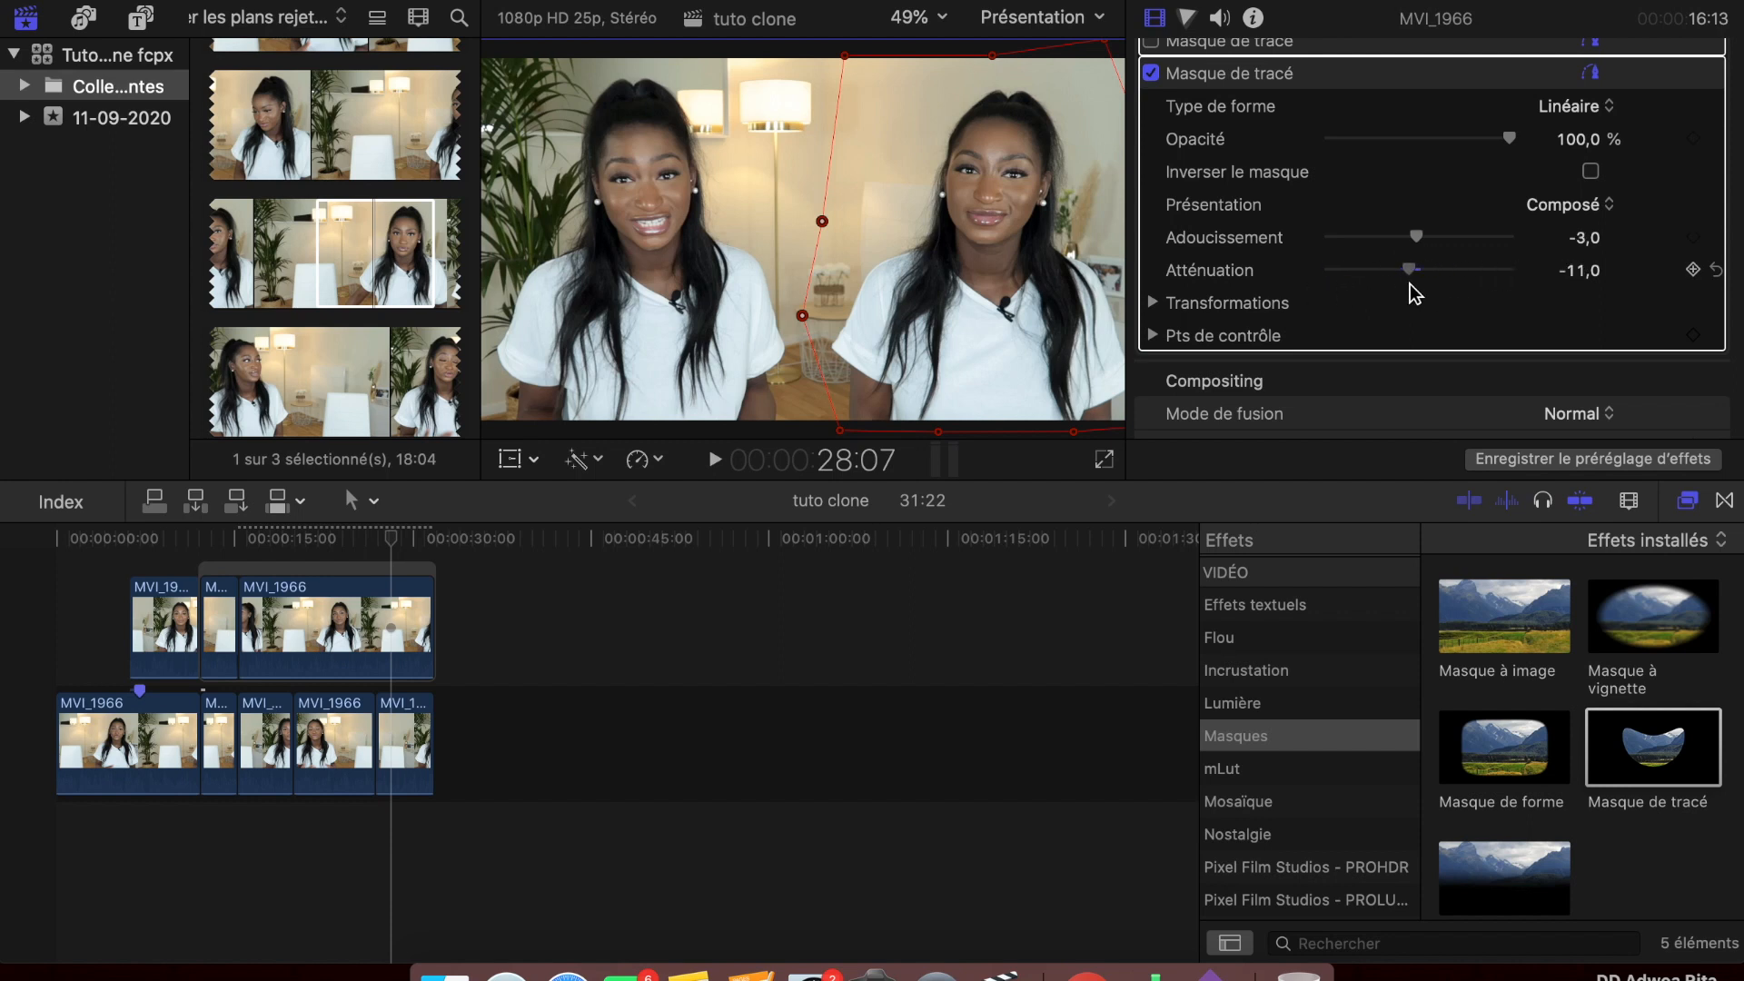
{"action": "mouse_move", "coordinate": [1514, 145]}
{"action": "left_mouse_down"}
{"action": "mouse_move", "coordinate": [1466, 143]}
{"action": "mouse_move", "coordinate": [1541, 150]}
{"action": "left_mouse_up"}
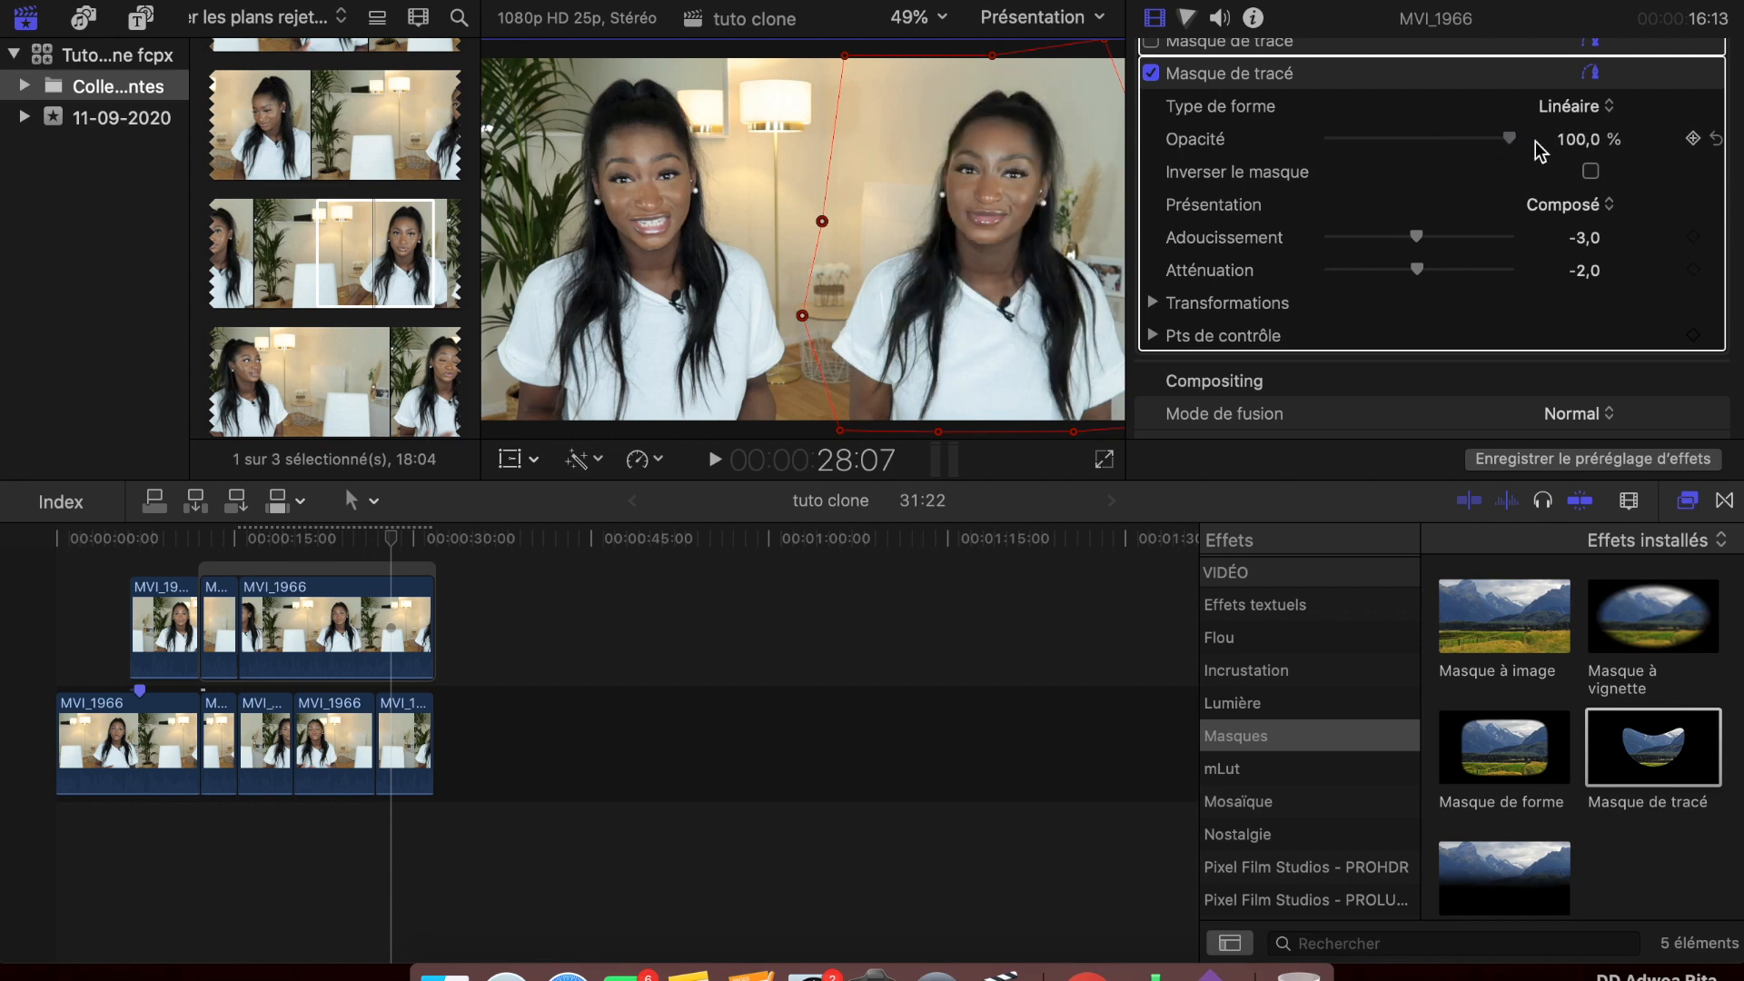